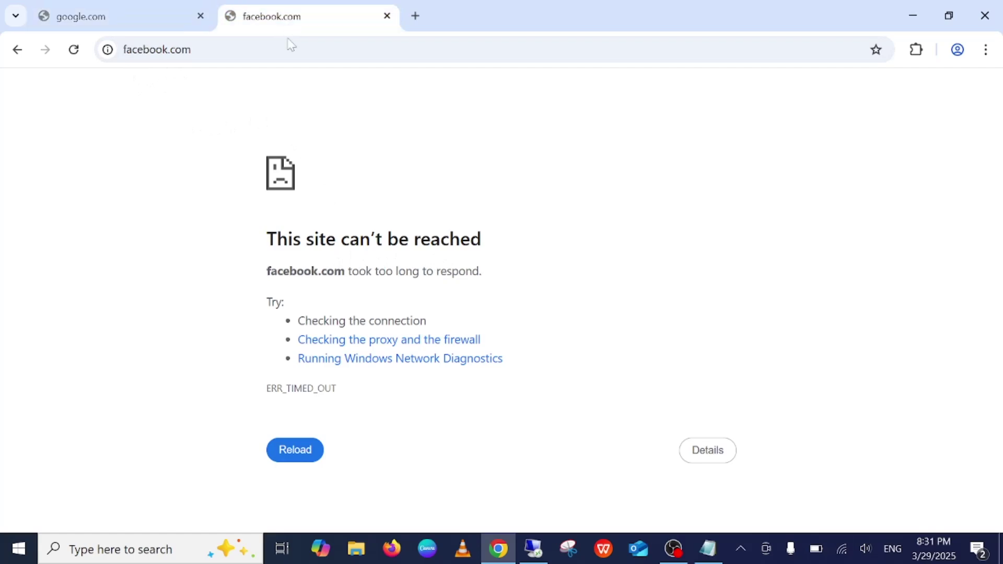
# Step: Test web access by searching for "voters service portal" in a new tab, close that tab, check the google.com page and minimize the browser
pyautogui.click(147, 42)
pyautogui.click(147, 40)
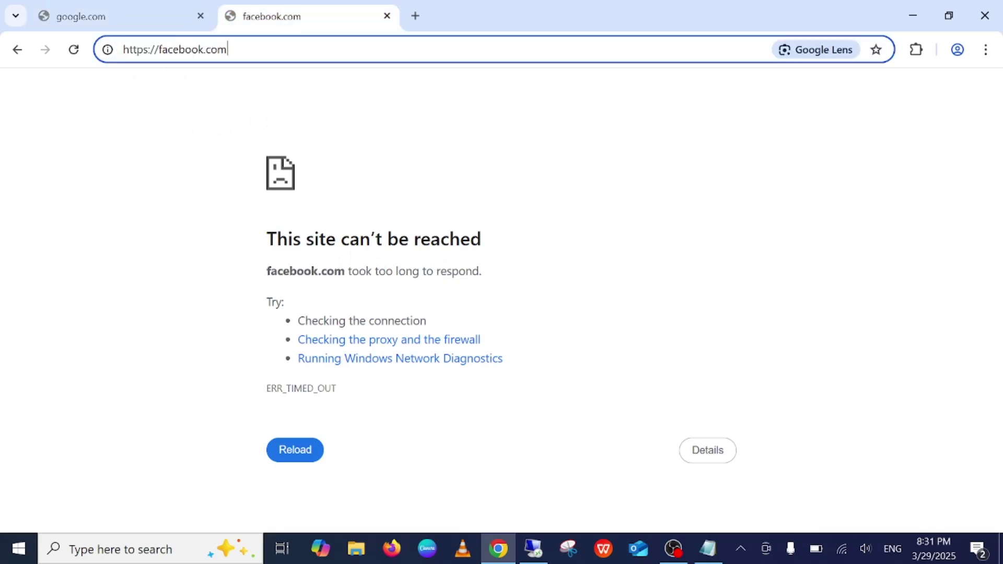
pyautogui.click(415, 17)
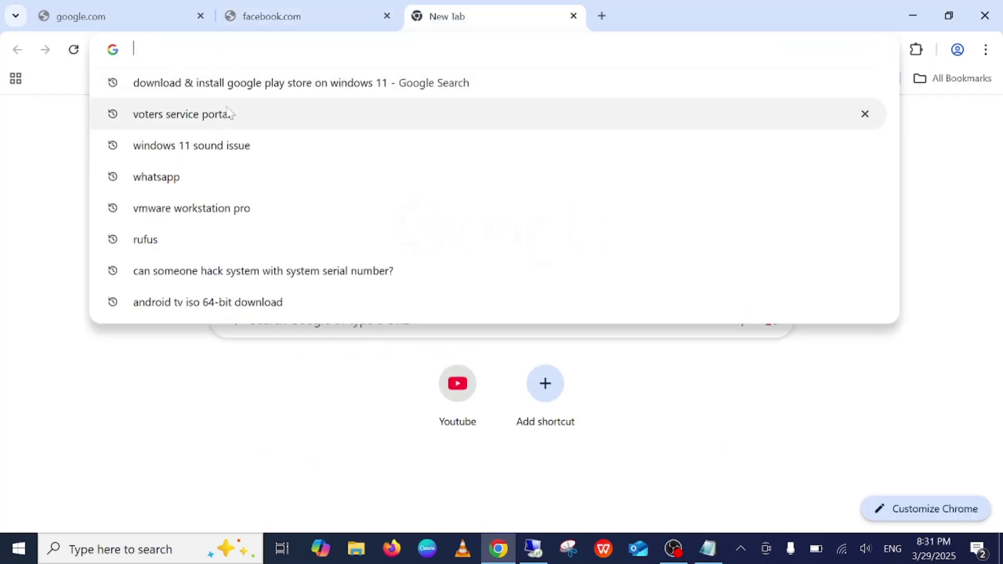
pyautogui.click(212, 112)
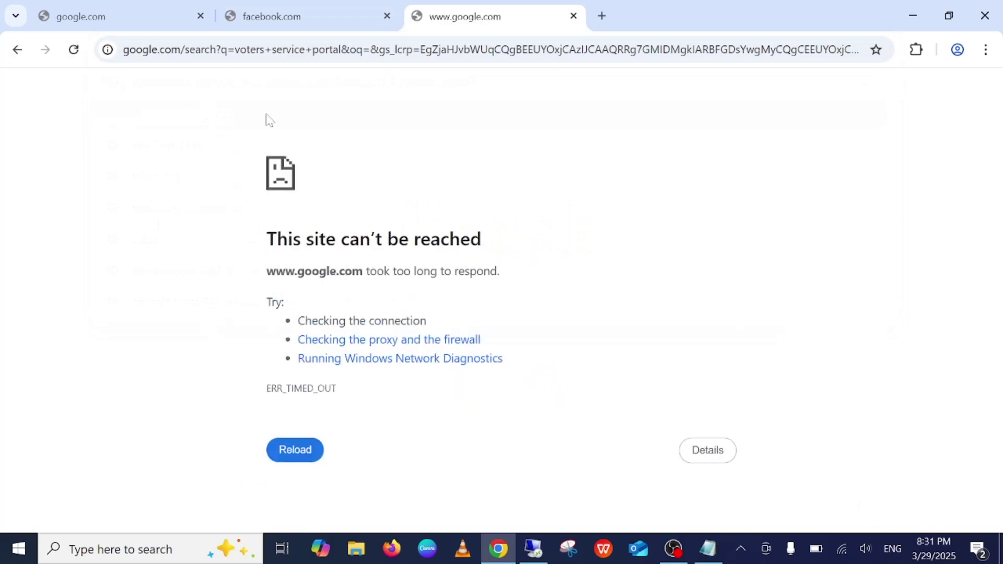
pyautogui.click(573, 16)
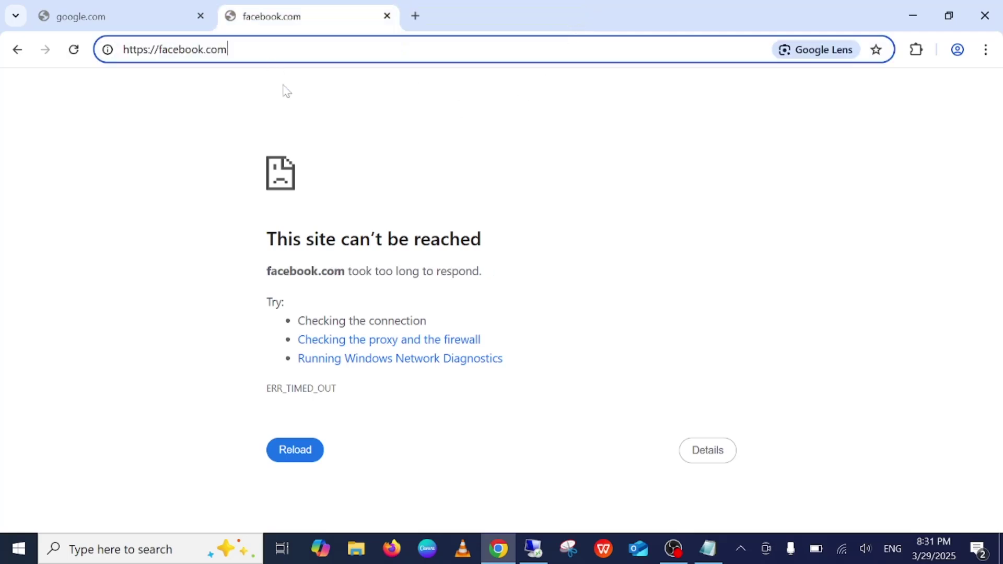
pyautogui.click(140, 18)
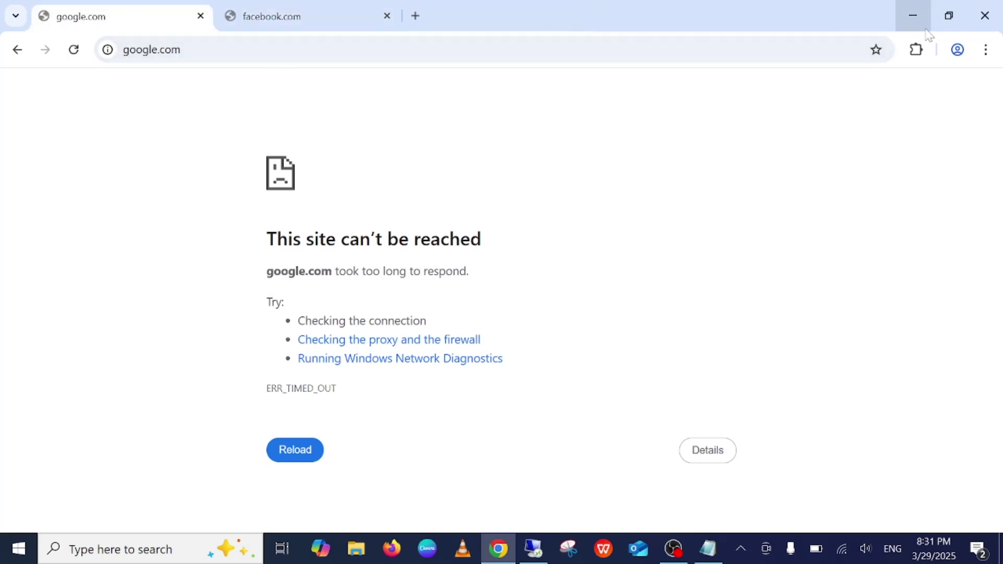
pyautogui.click(914, 16)
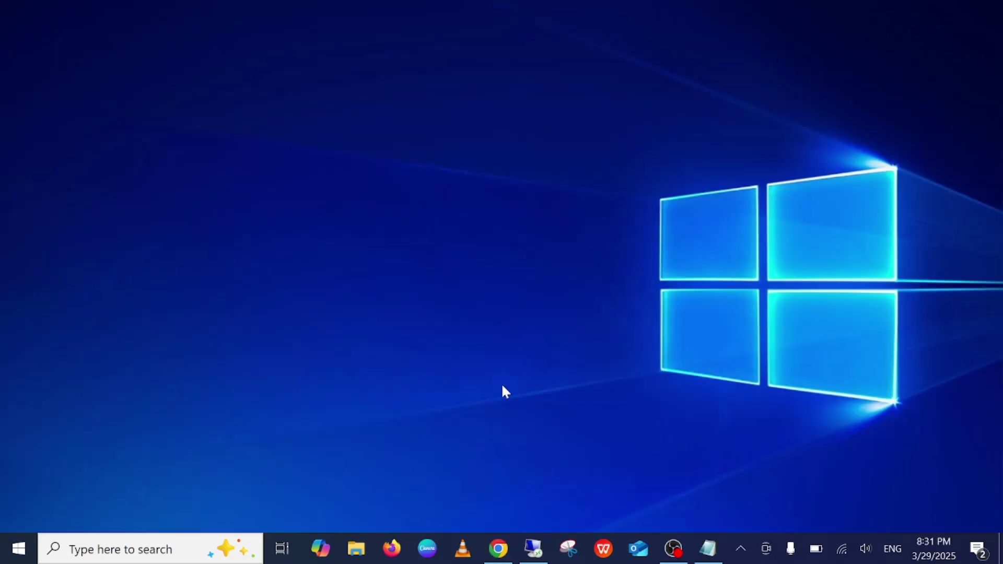
# Step: Bring up the Notepad list of fixes, add a blank line below "Step 1. Run Network Troubleshooter." and minimize it
pyautogui.click(708, 548)
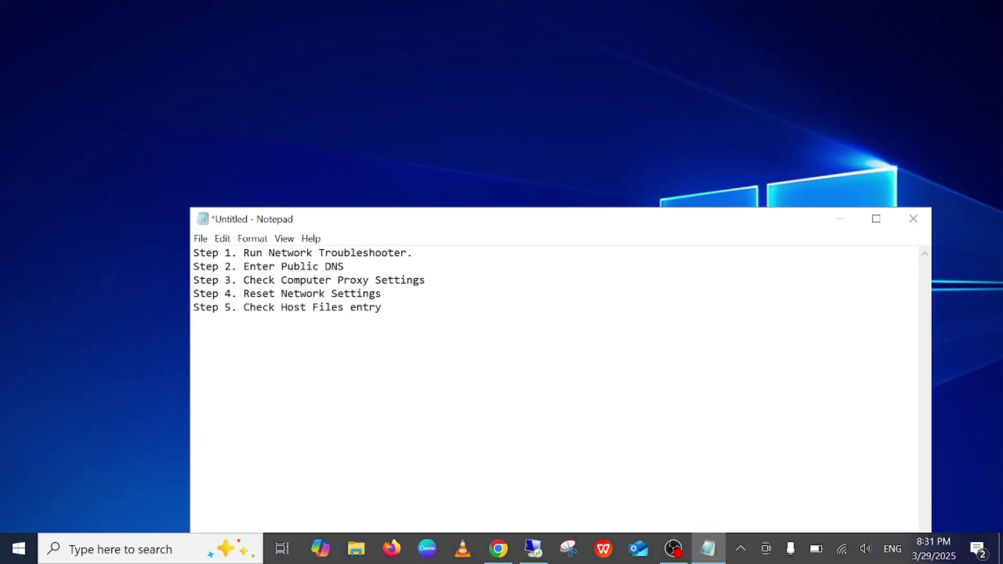
pyautogui.hotkey('shift', 'End')
pyautogui.press('End')
pyautogui.press('Return')
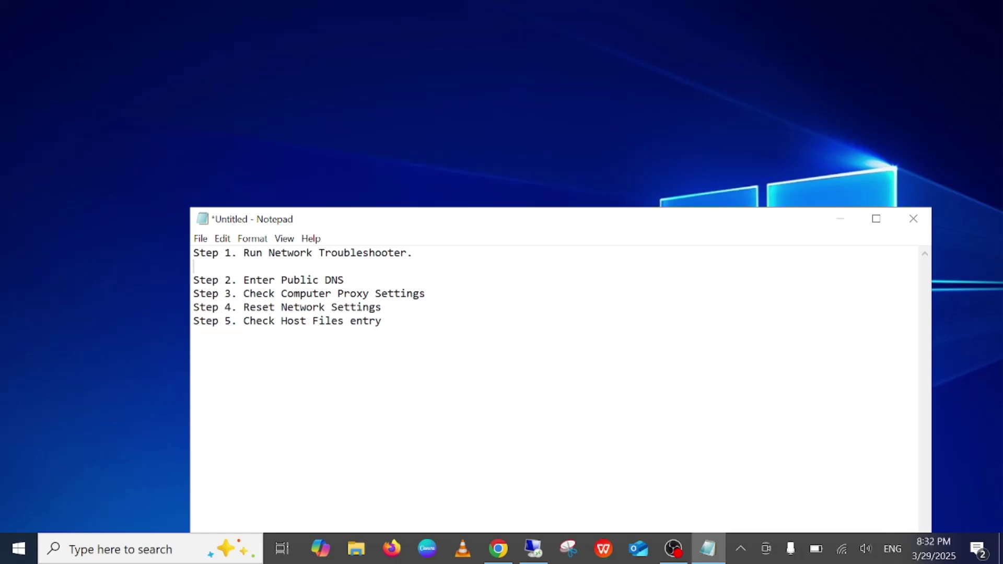
pyautogui.click(847, 225)
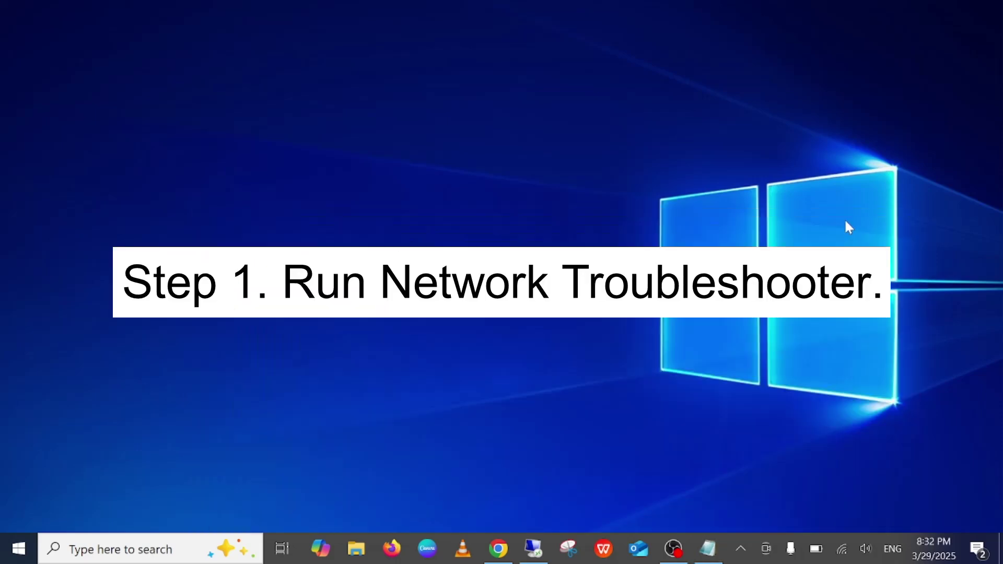
# Step: Find Troubleshoot settings with Windows search and open them
pyautogui.click(152, 551)
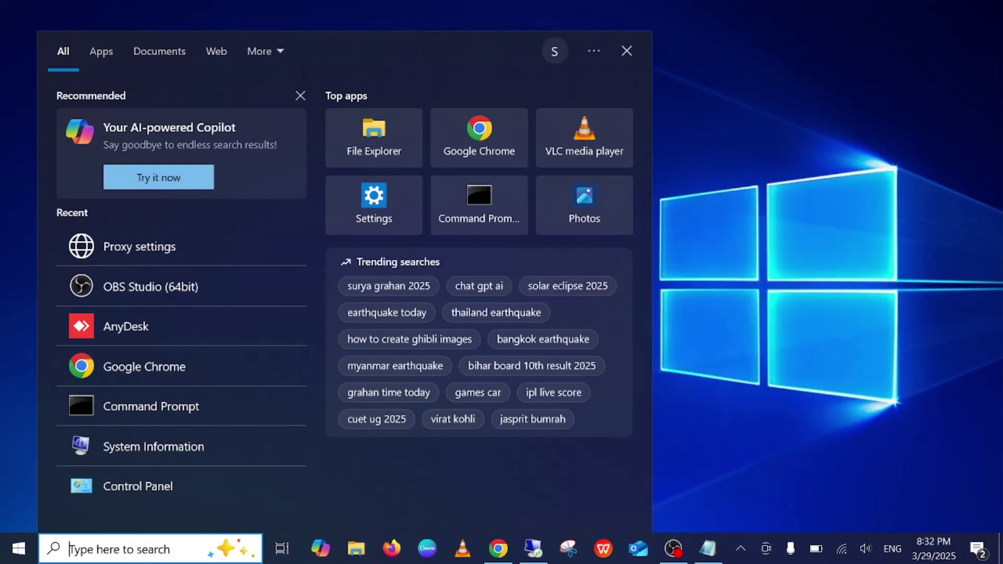
pyautogui.write('troubel')
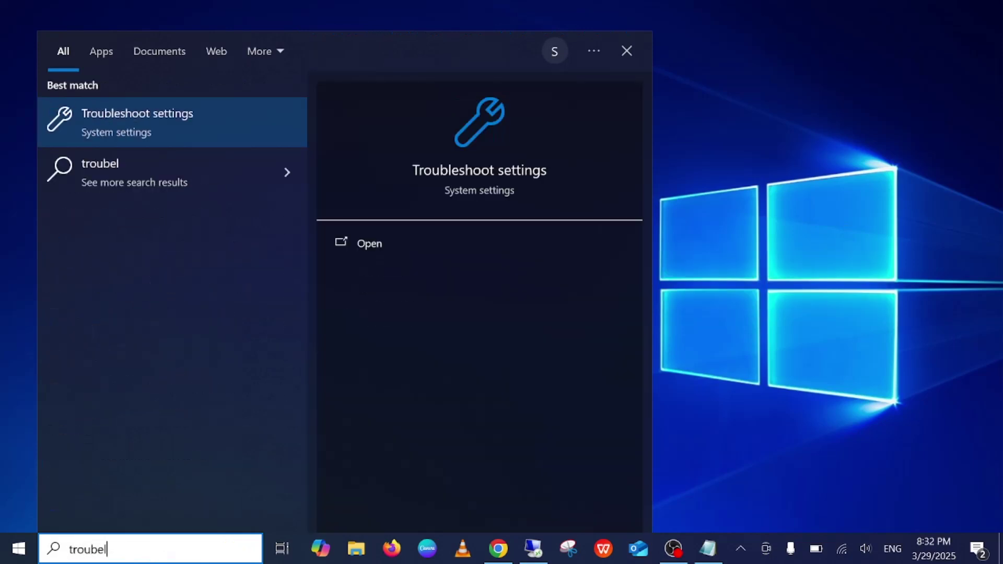
pyautogui.click(173, 128)
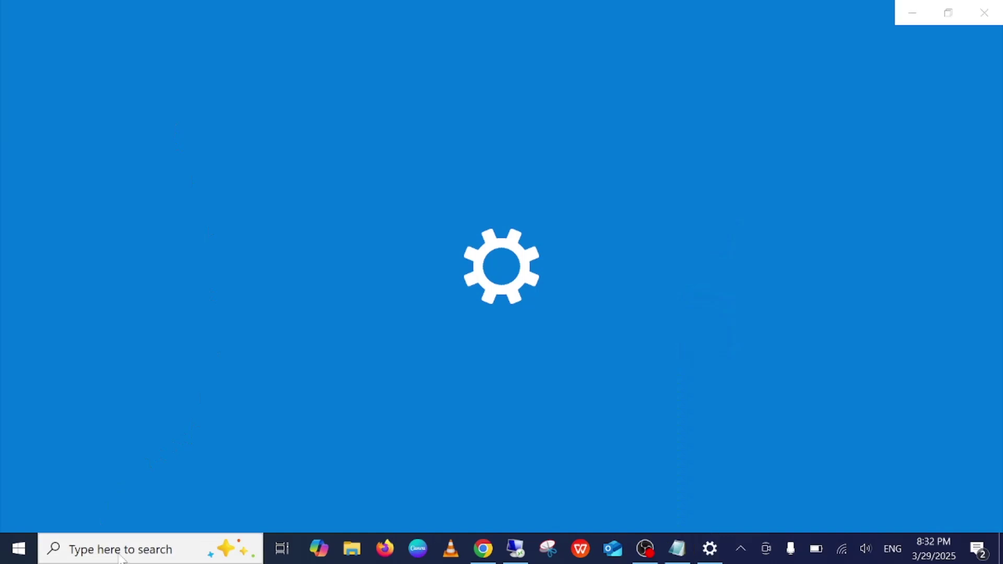
# Step: Search Windows for "control" and open Control Panel
pyautogui.press('super+s')
pyautogui.write('con')
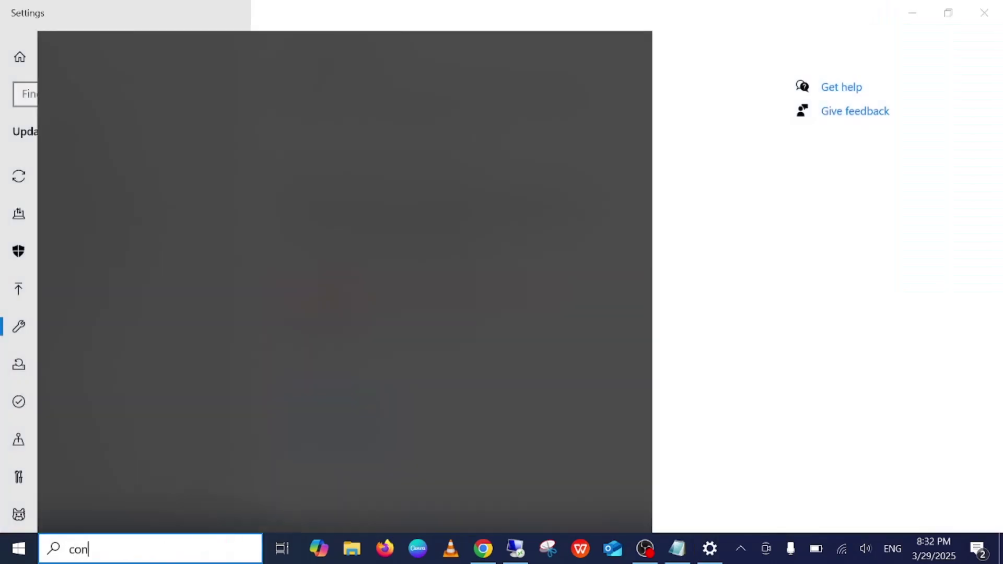
pyautogui.write('trol')
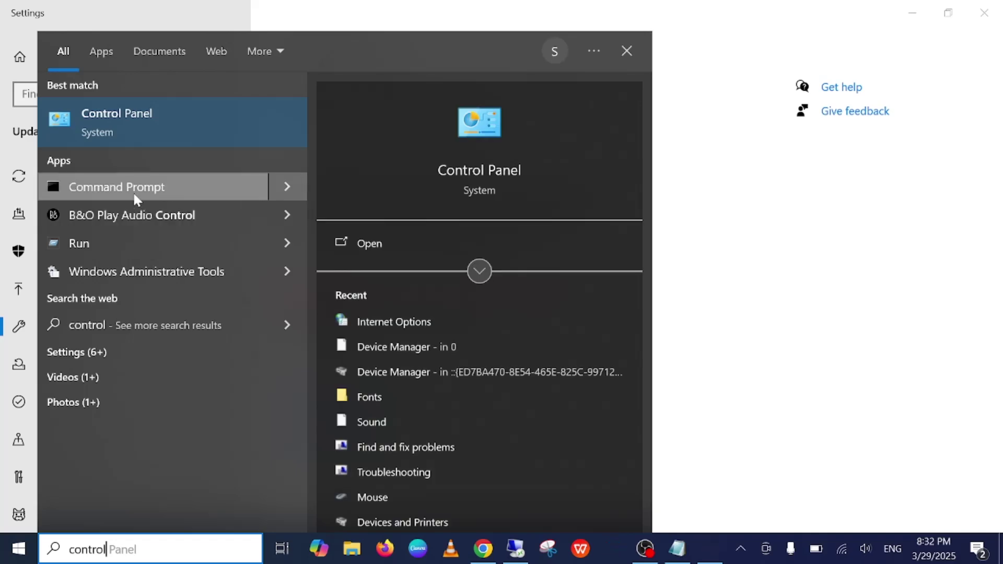
pyautogui.click(155, 116)
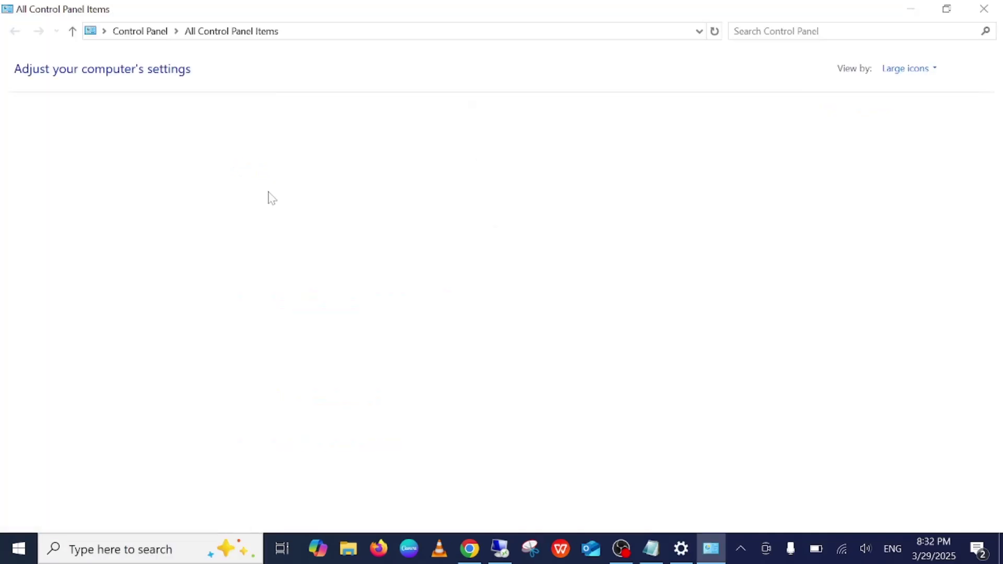
# Step: Switch the Control Panel view to Category and back to Large icons
pyautogui.click(907, 68)
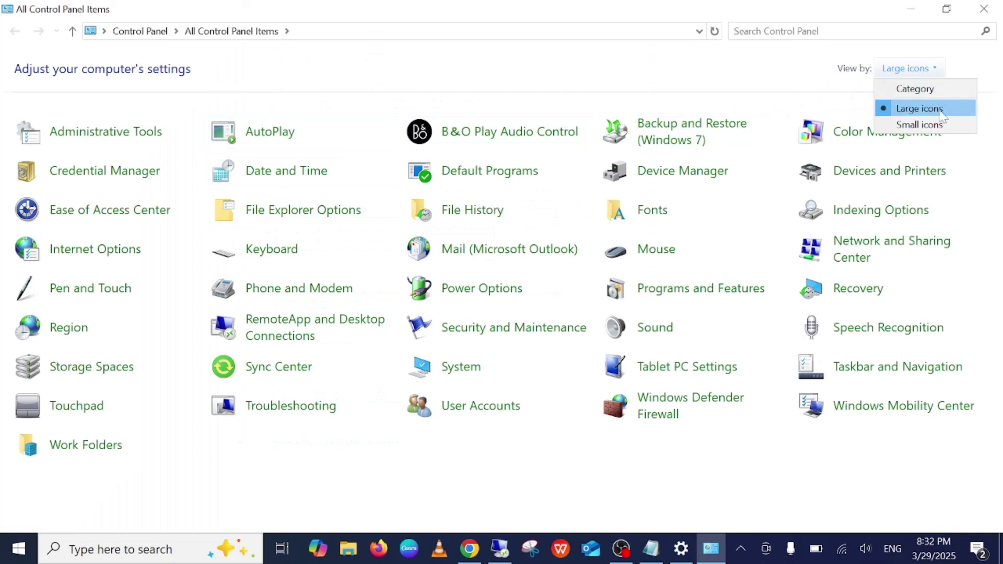
pyautogui.click(915, 89)
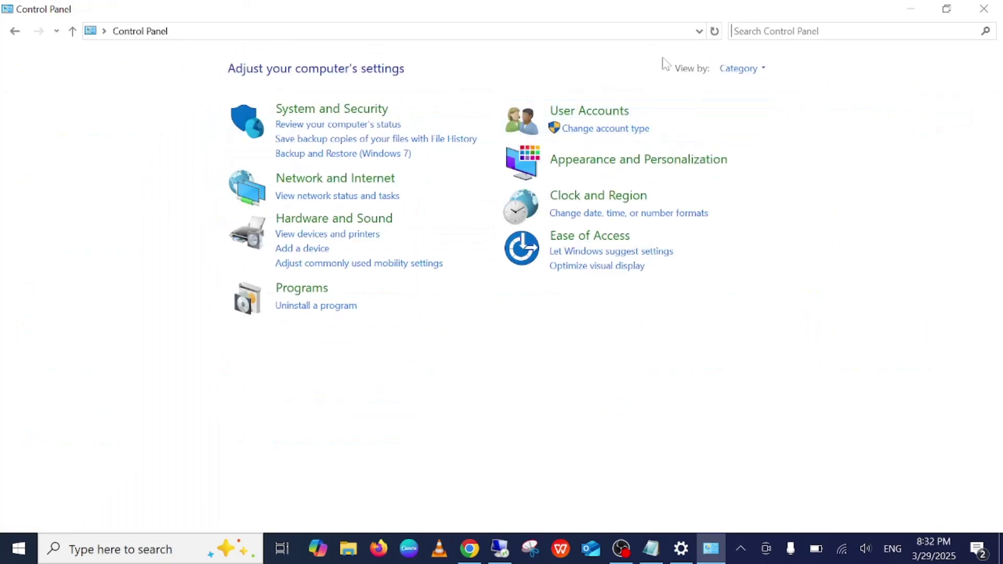
pyautogui.click(752, 70)
pyautogui.click(762, 107)
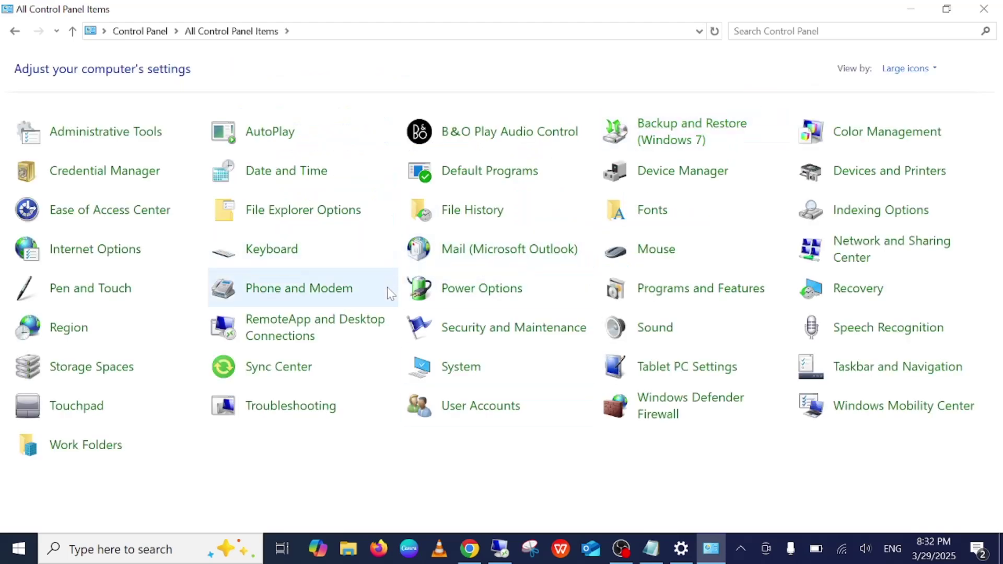
# Step: Return to Troubleshoot settings, run the additional Internet Connections troubleshooter on the connection to the Internet, and close it when finished
pyautogui.click(926, 9)
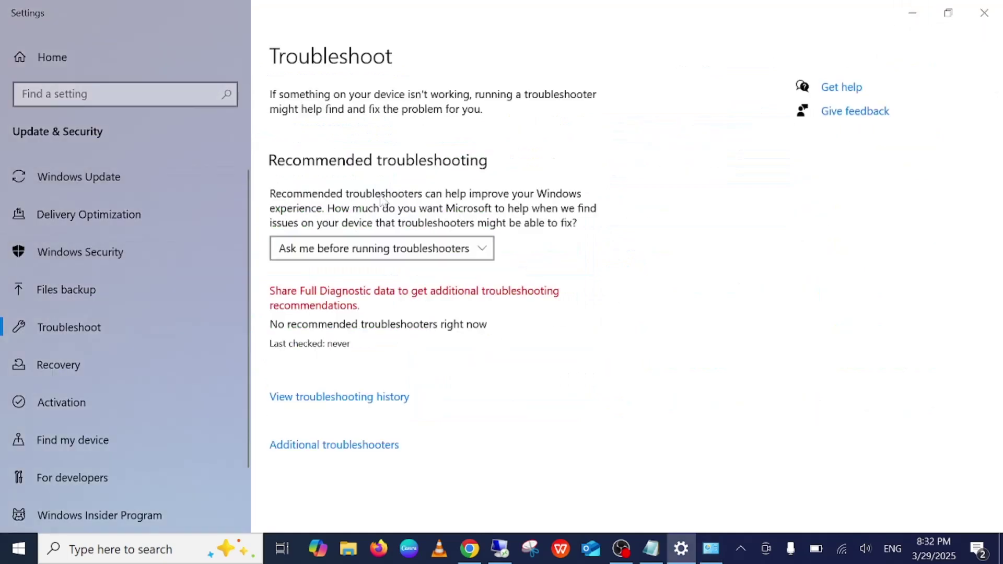
pyautogui.click(333, 452)
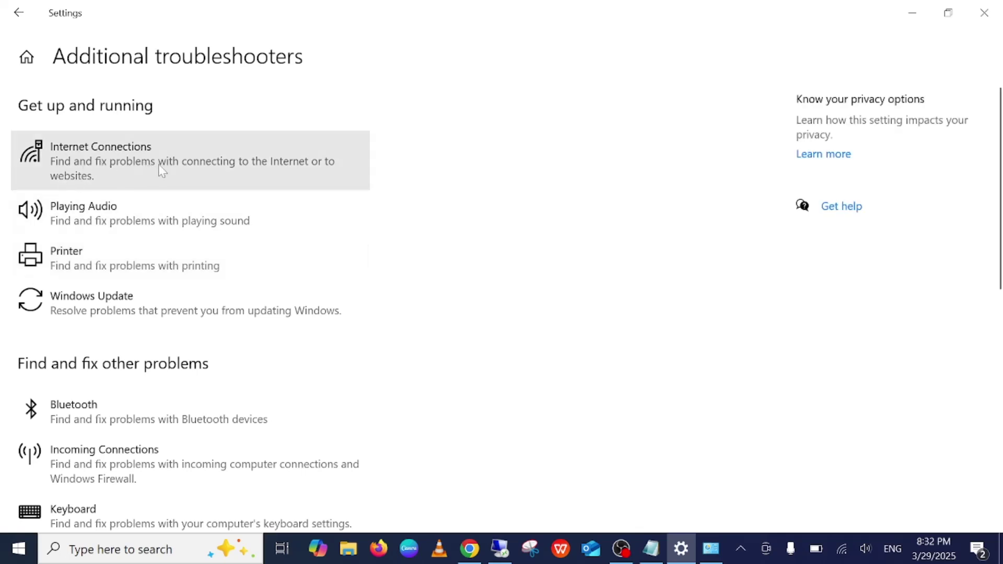
pyautogui.click(228, 168)
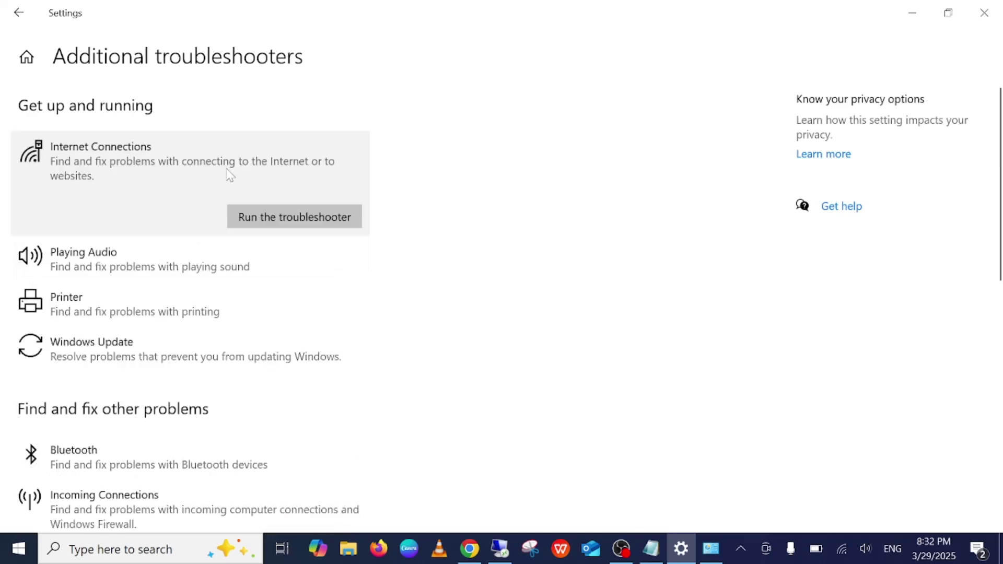
pyautogui.click(320, 217)
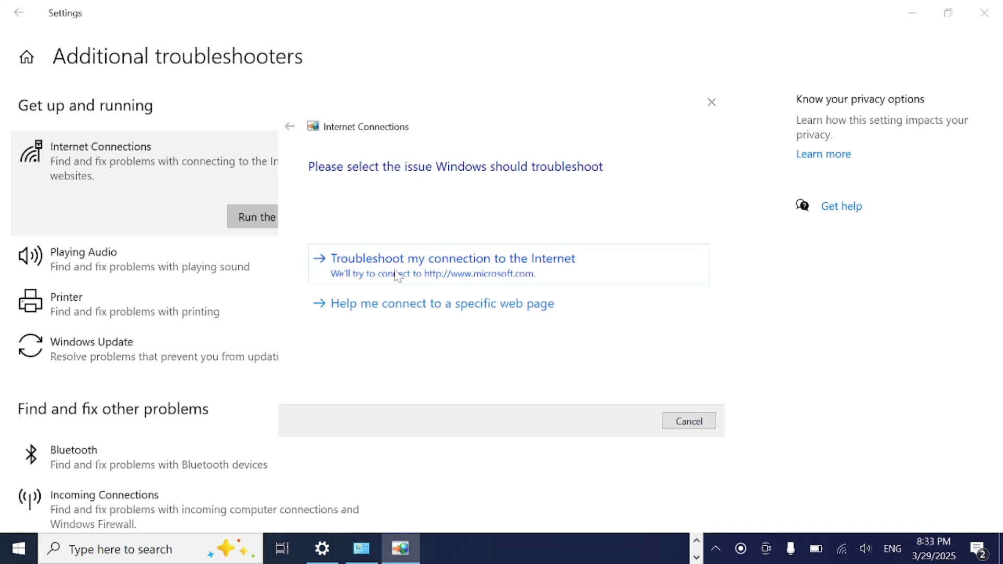
pyautogui.click(524, 265)
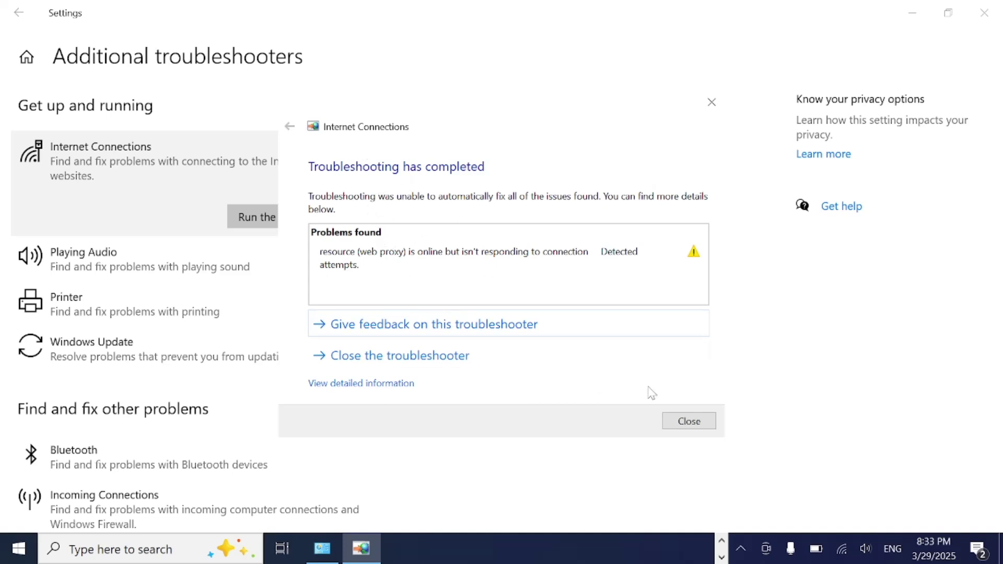
pyautogui.click(682, 425)
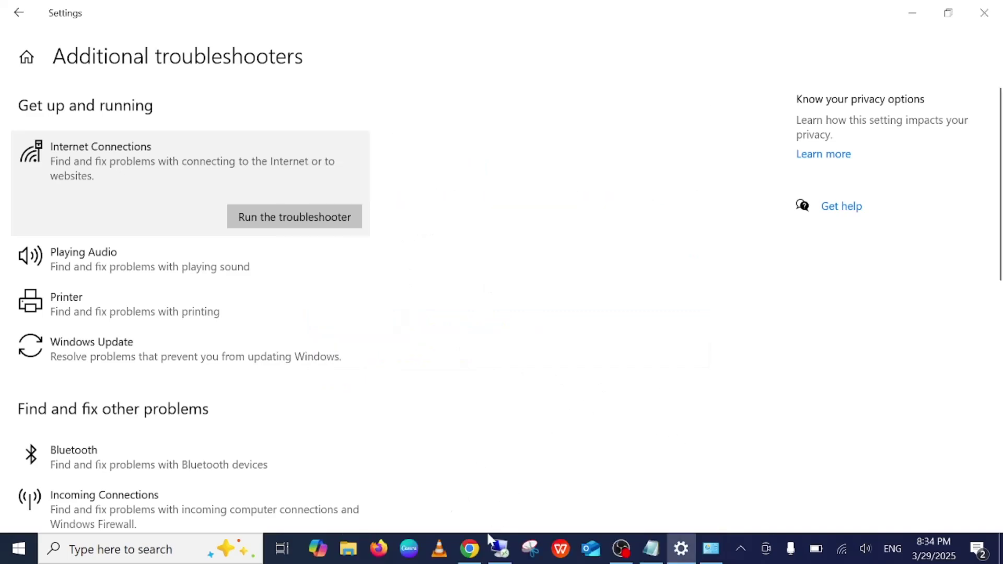
# Step: Switch to Chrome and reload google.com to retest the connection, minimize the browser and close Settings
pyautogui.click(473, 546)
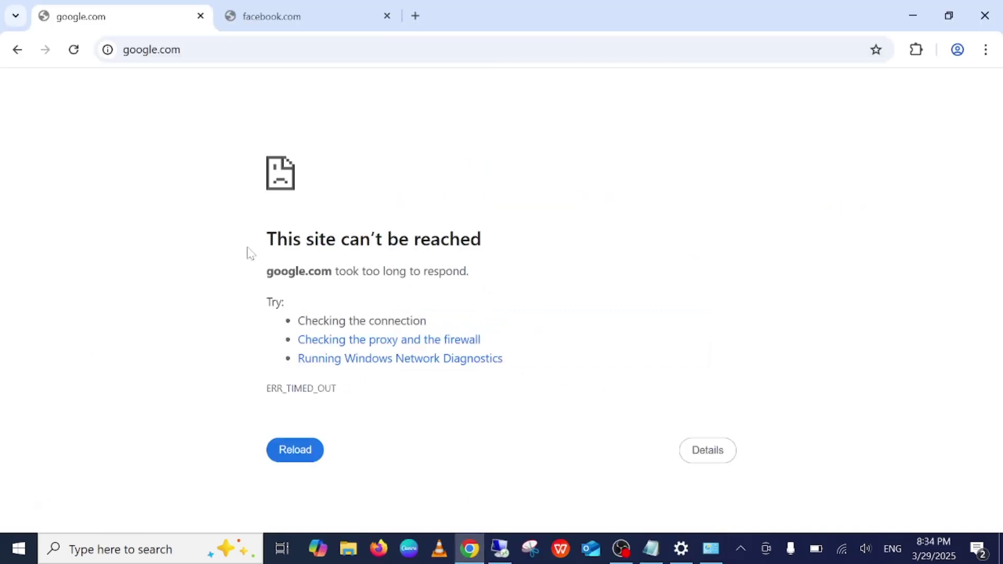
pyautogui.click(75, 51)
pyautogui.click(914, 19)
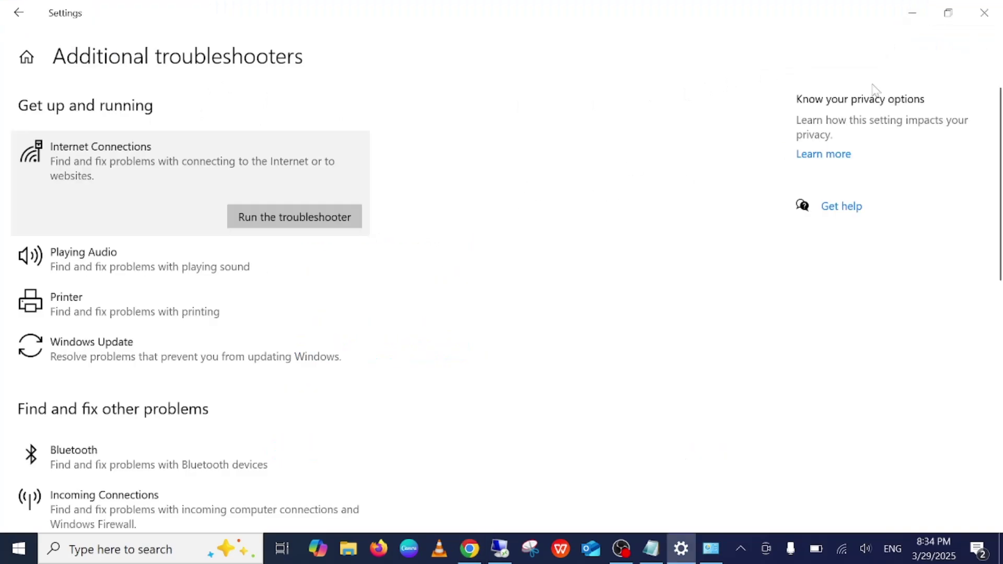
pyautogui.click(984, 13)
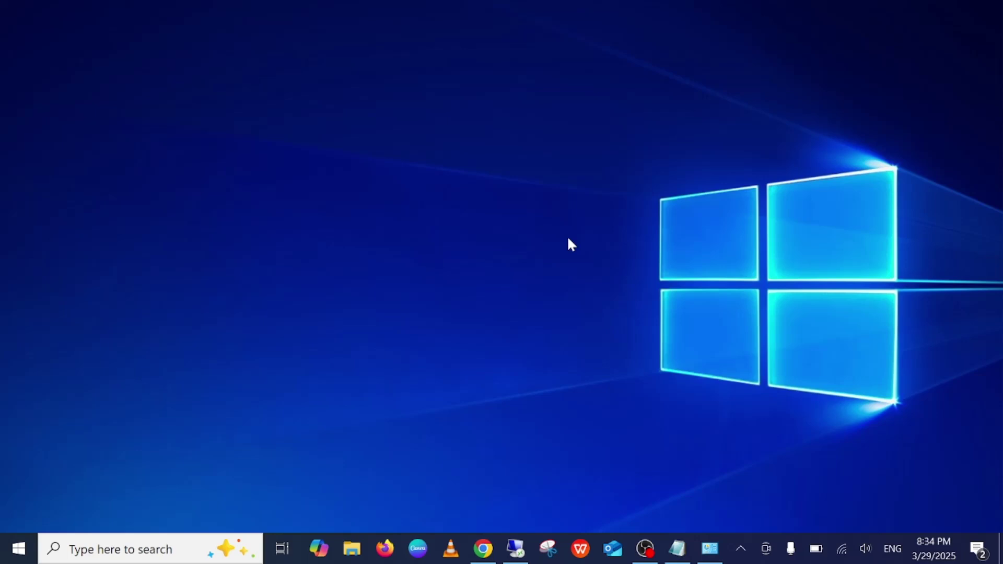
# Step: Switch to the Notepad list, highlight "Enter Public DNS" and add a blank line below Step 2
pyautogui.click(677, 548)
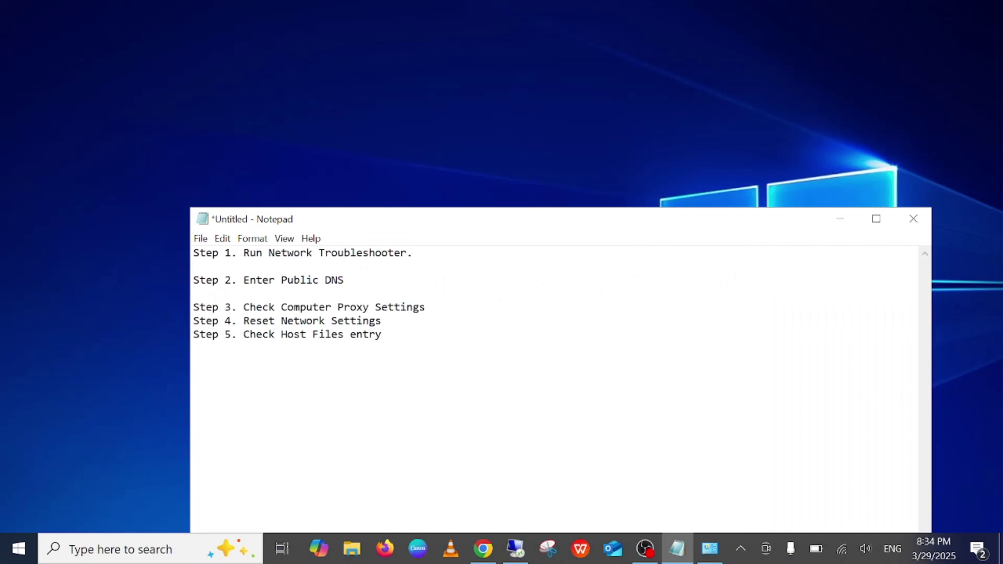
pyautogui.moveTo(243, 280); pyautogui.dragTo(344, 280)
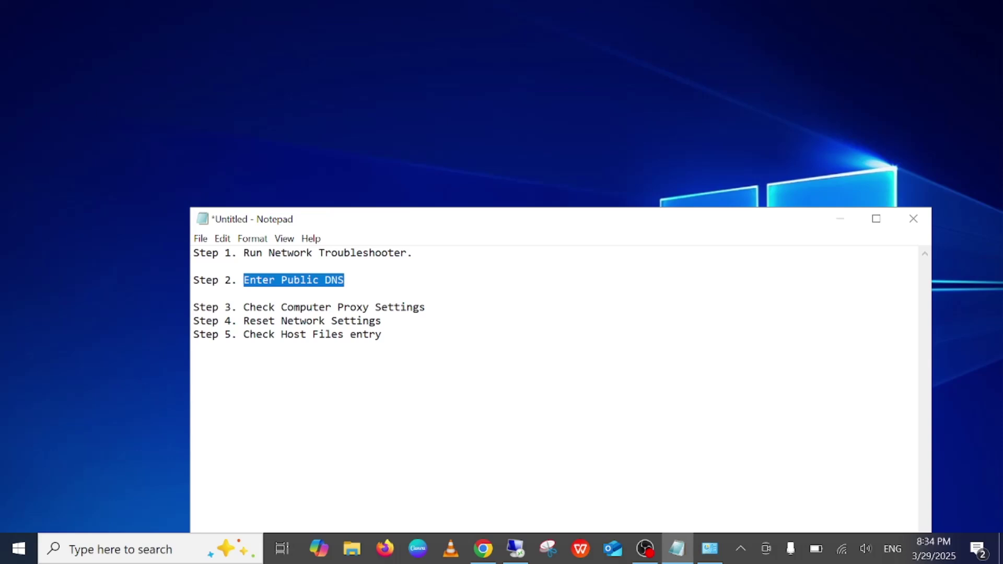
pyautogui.click(194, 293)
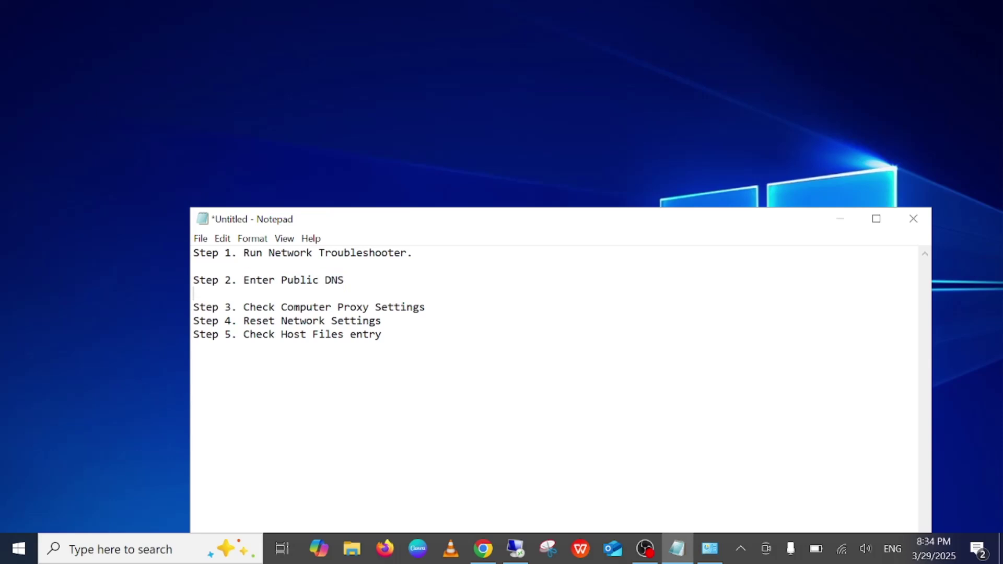
pyautogui.press('Return')
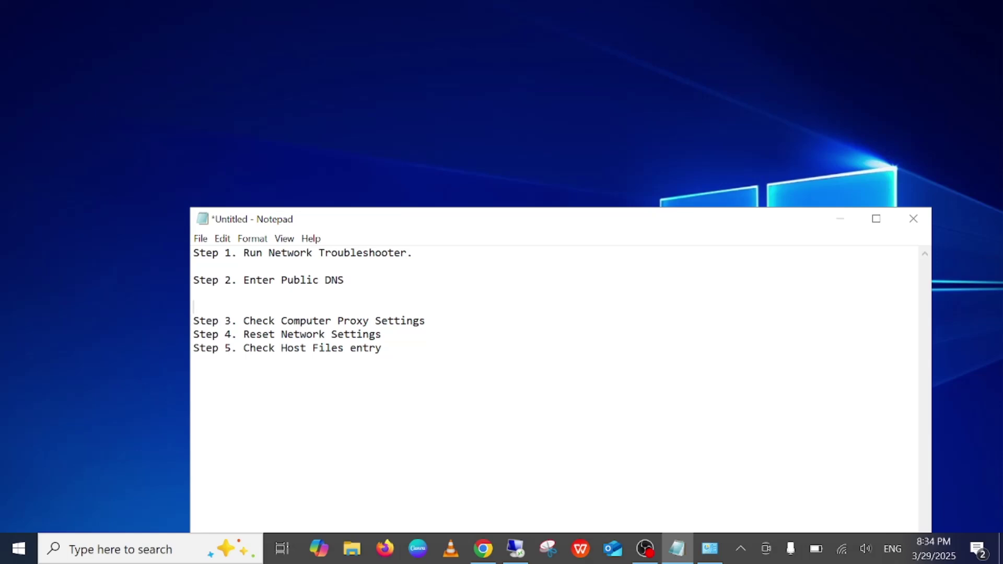
# Step: Leave the Notepad list, open the Run dialog and launch Network Connections with ncpa.cpl
pyautogui.hotkey('alt', 'Tab')
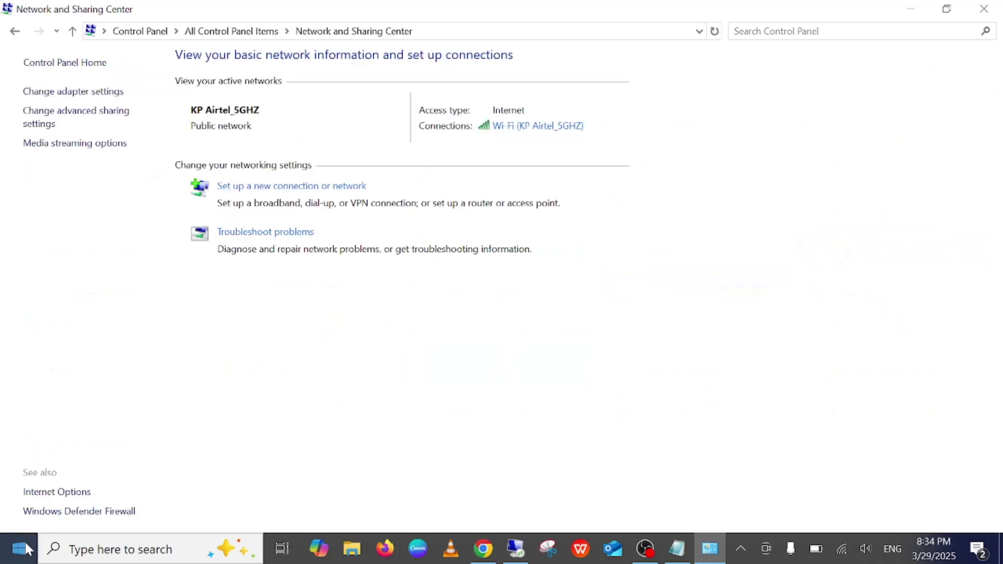
pyautogui.click(127, 551)
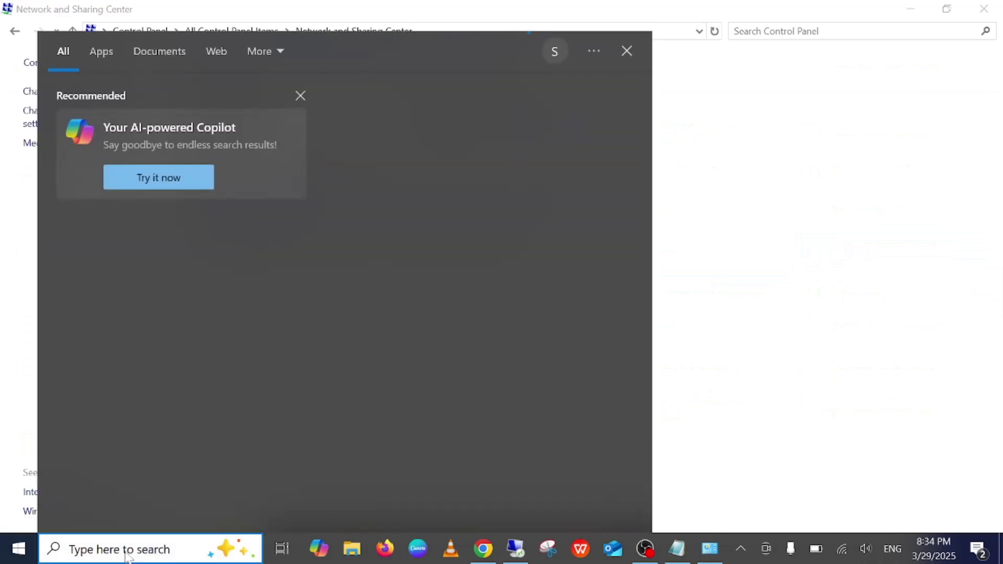
pyautogui.write('run')
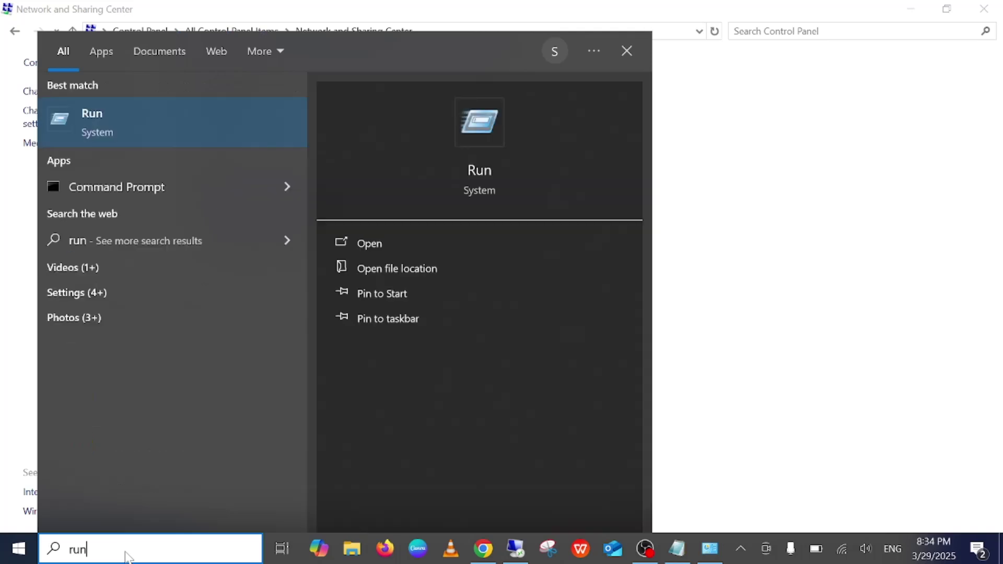
pyautogui.press('Return')
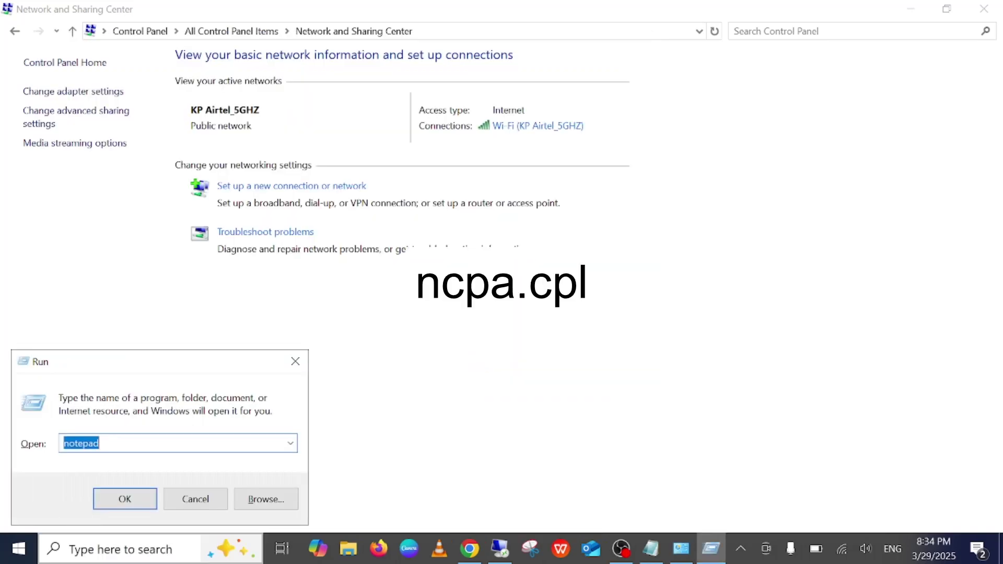
pyautogui.write('ncpa')
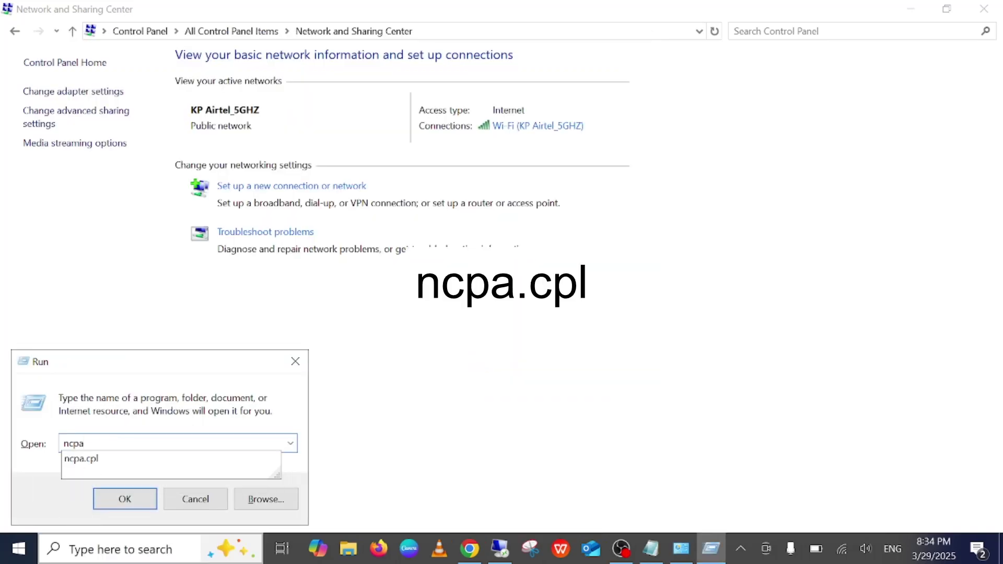
pyautogui.write('.cpl')
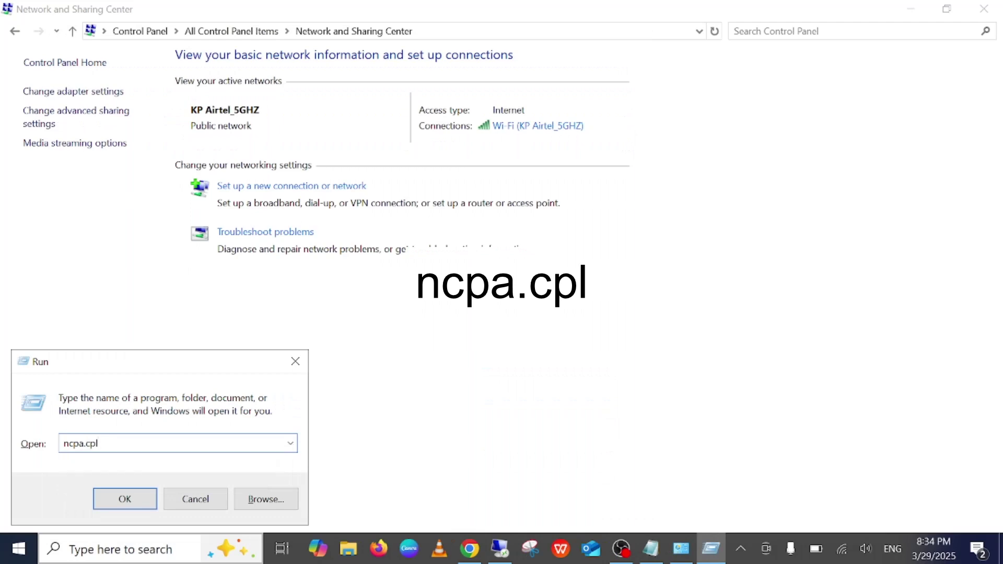
pyautogui.click(138, 498)
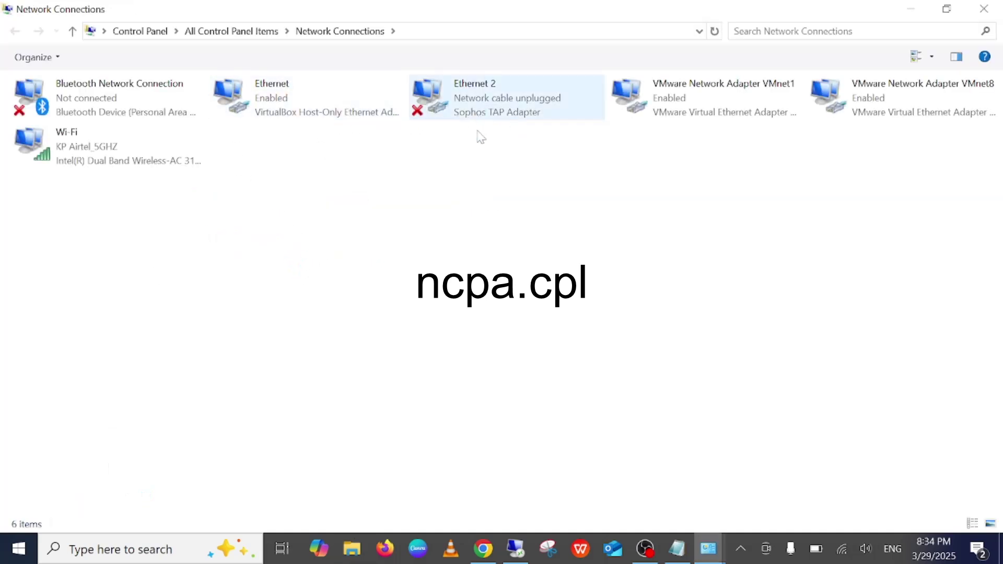
# Step: Minimize Network Connections, reopen the adapter list from Network and Sharing Center and select the Wi-Fi adapter
pyautogui.click(910, 8)
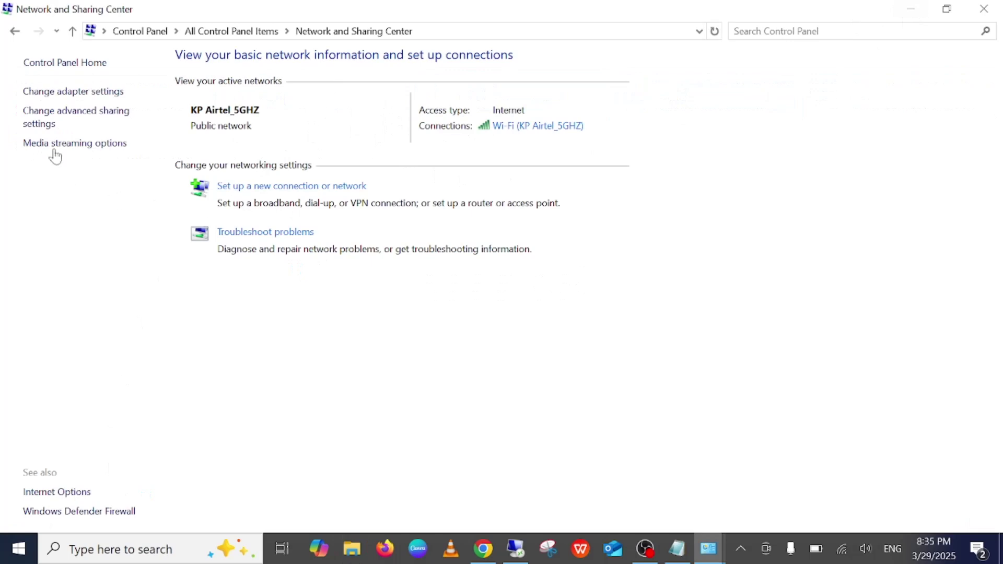
pyautogui.click(66, 94)
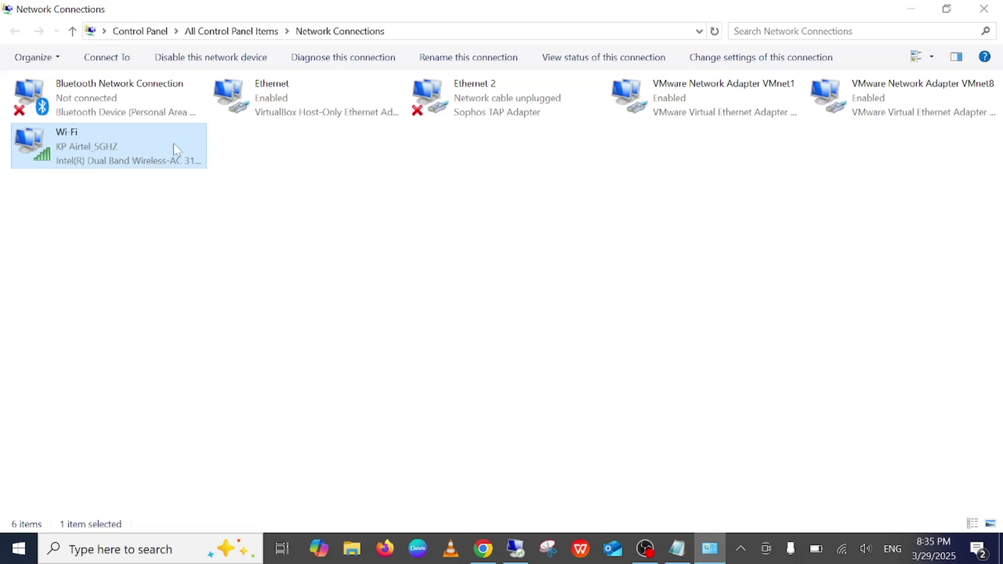
pyautogui.moveTo(181, 99); pyautogui.dragTo(154, 127)
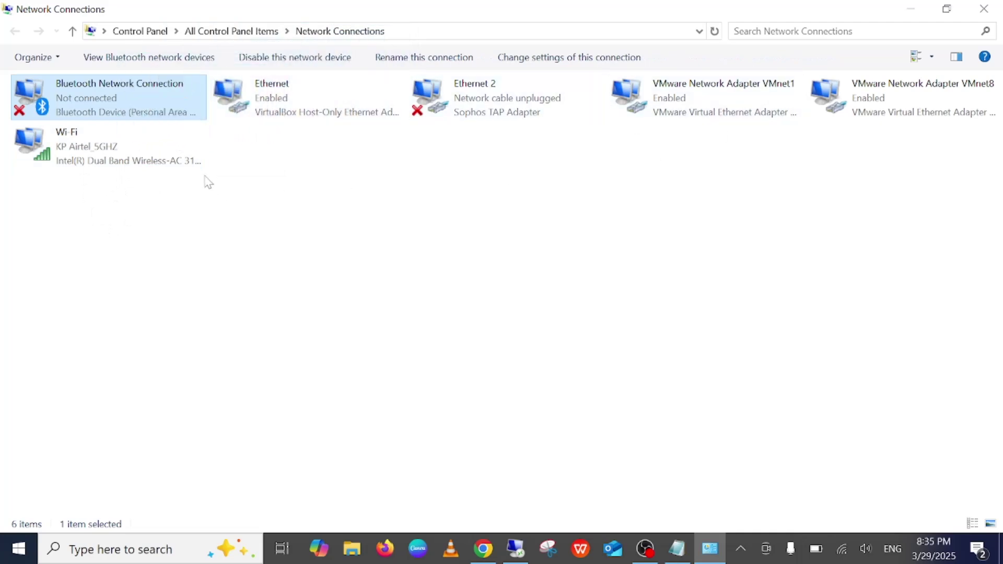
pyautogui.click(151, 161)
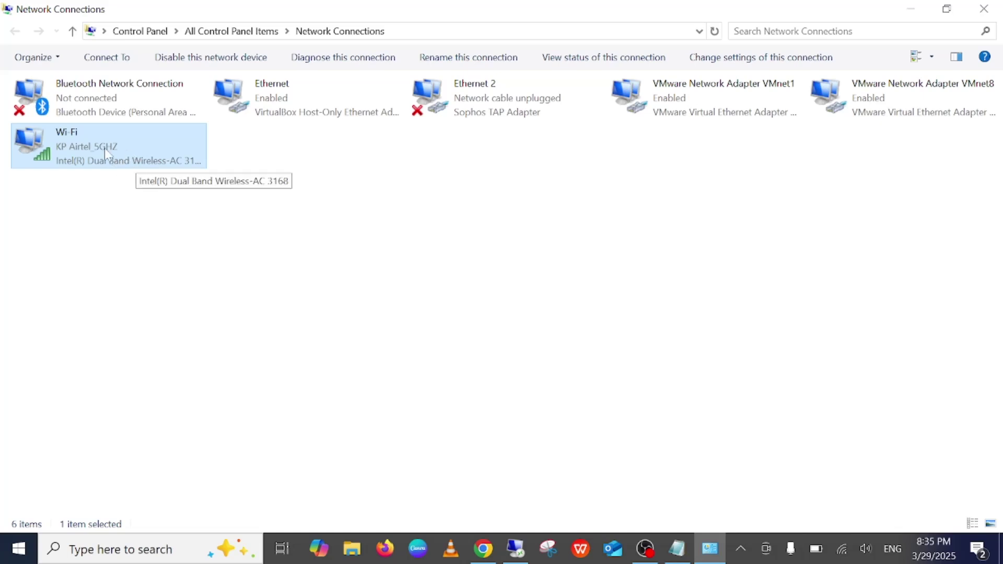
# Step: In the Wi-Fi adapter's IPv4 properties, keep the IP address automatic, set DNS servers 8.8.8.8 (preferred) and 8.8.4.4 (alternate), and close the properties
pyautogui.rightClick(135, 153)
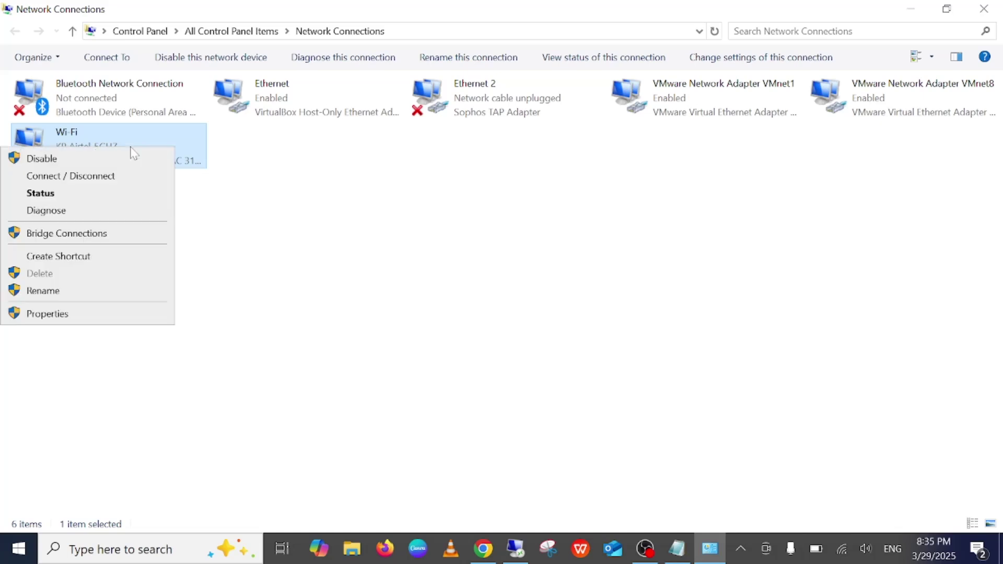
pyautogui.click(68, 317)
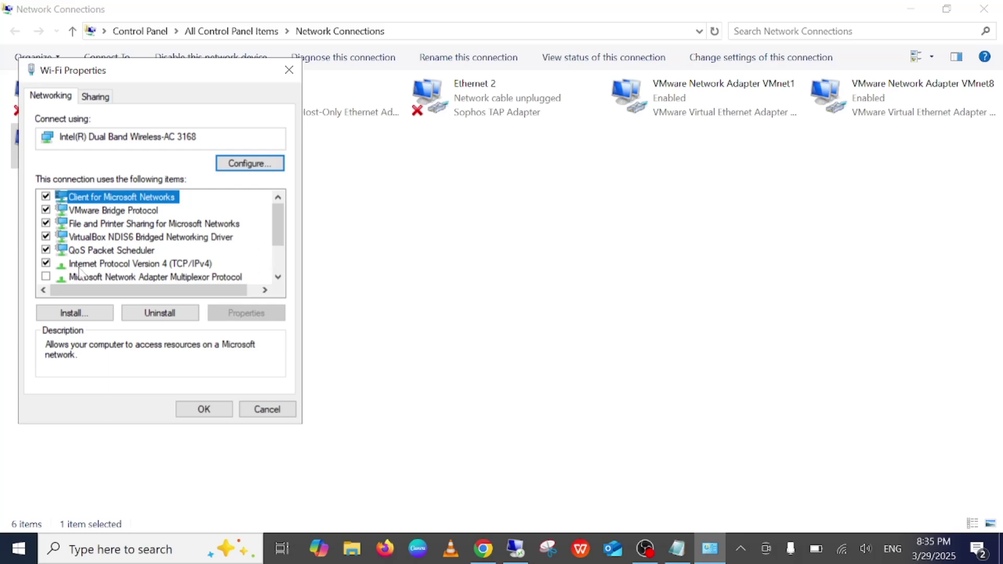
pyautogui.click(96, 265)
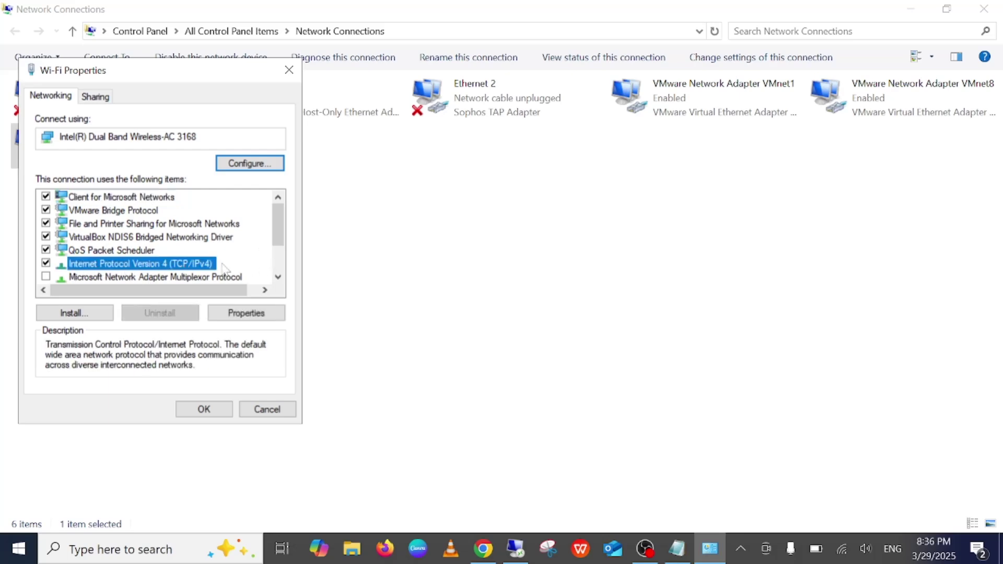
pyautogui.click(263, 316)
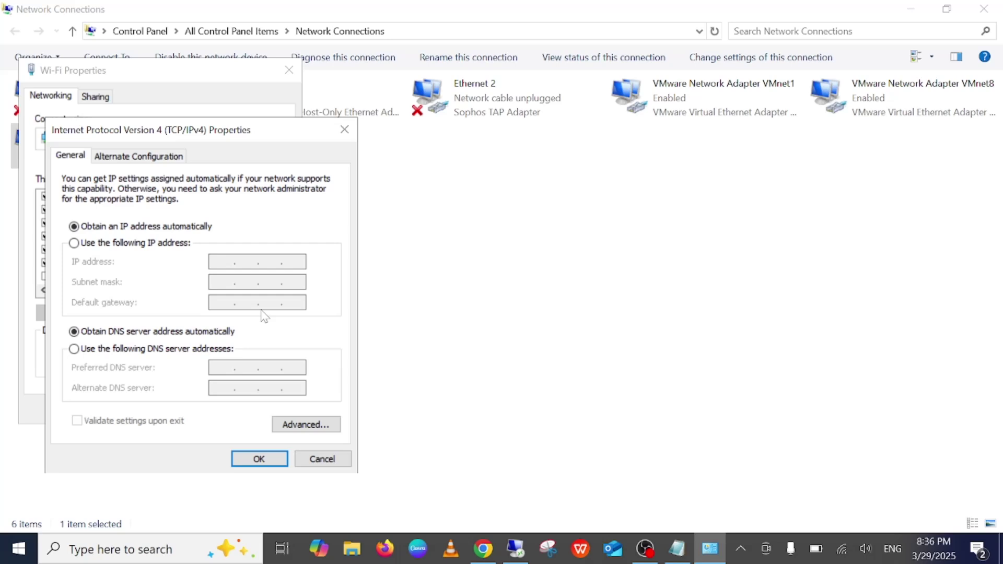
pyautogui.click(75, 243)
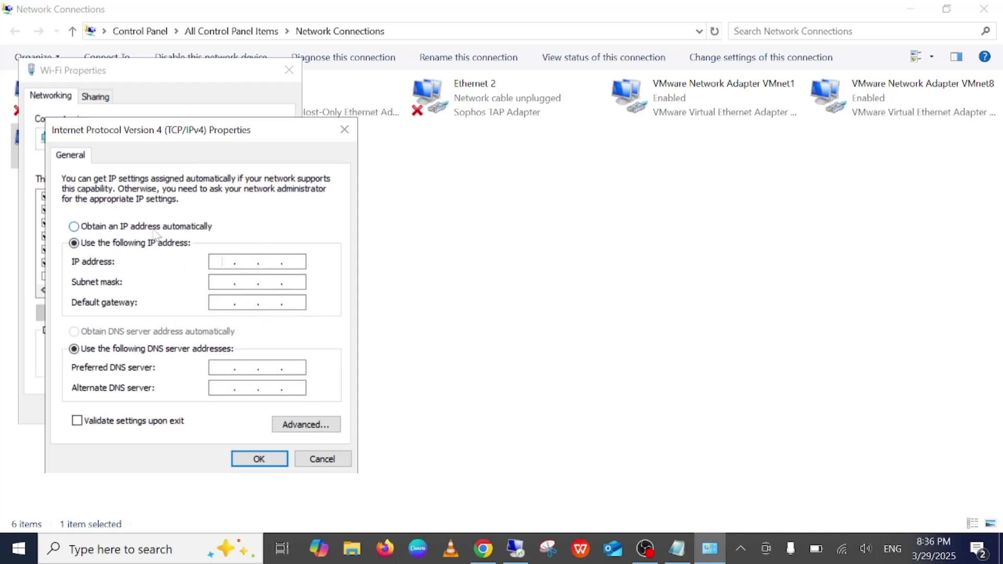
pyautogui.click(83, 228)
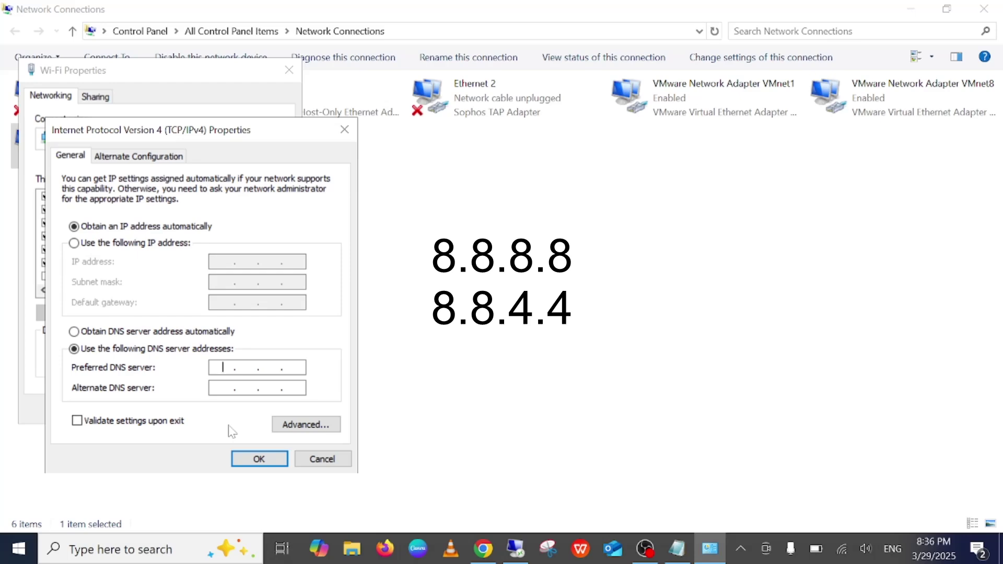
pyautogui.write('8.8.8.8')
pyautogui.click(253, 462)
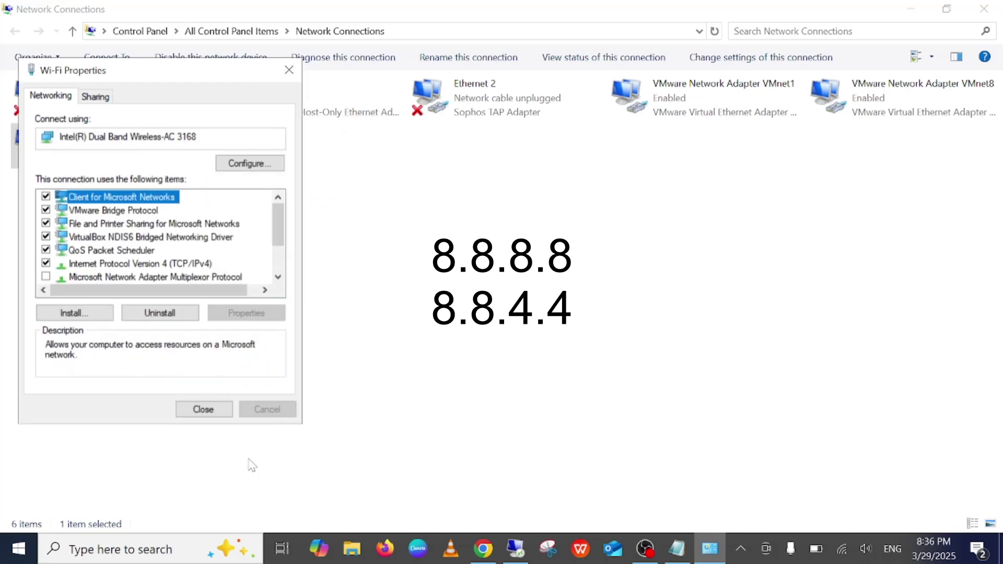
pyautogui.click(203, 410)
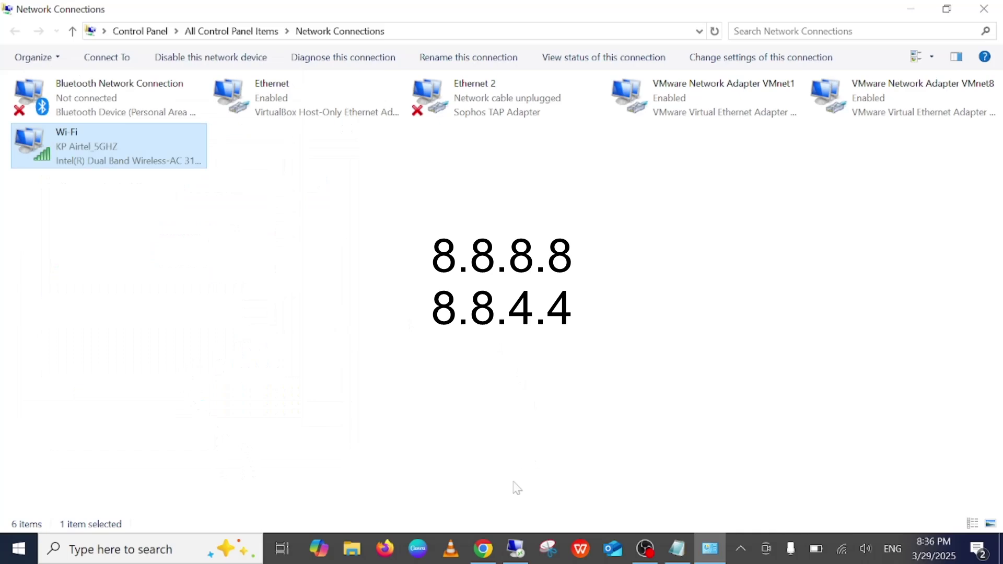
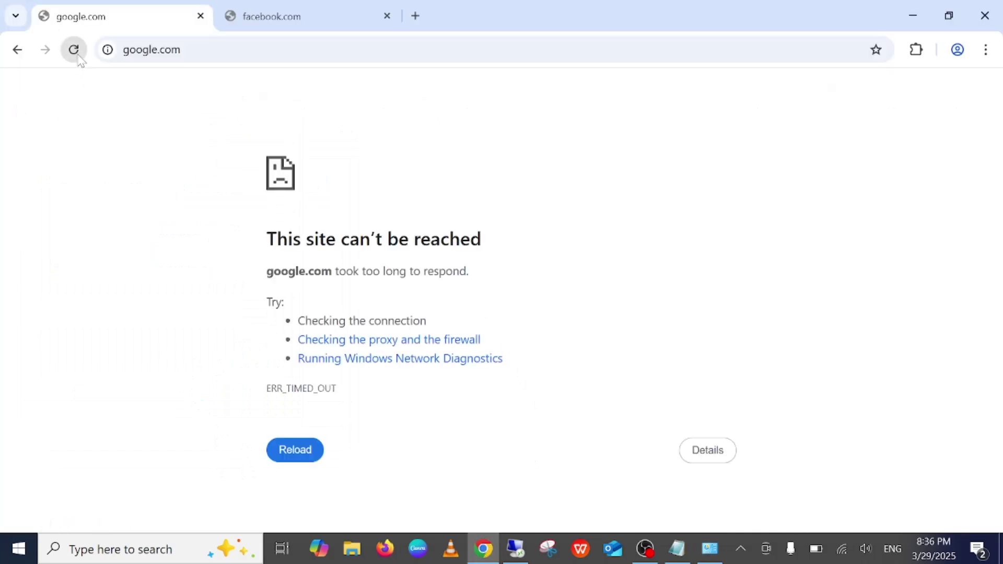
# Step: Switch to Chrome, reload google.com to retest the connection, and return to Network Connections
pyautogui.click(74, 50)
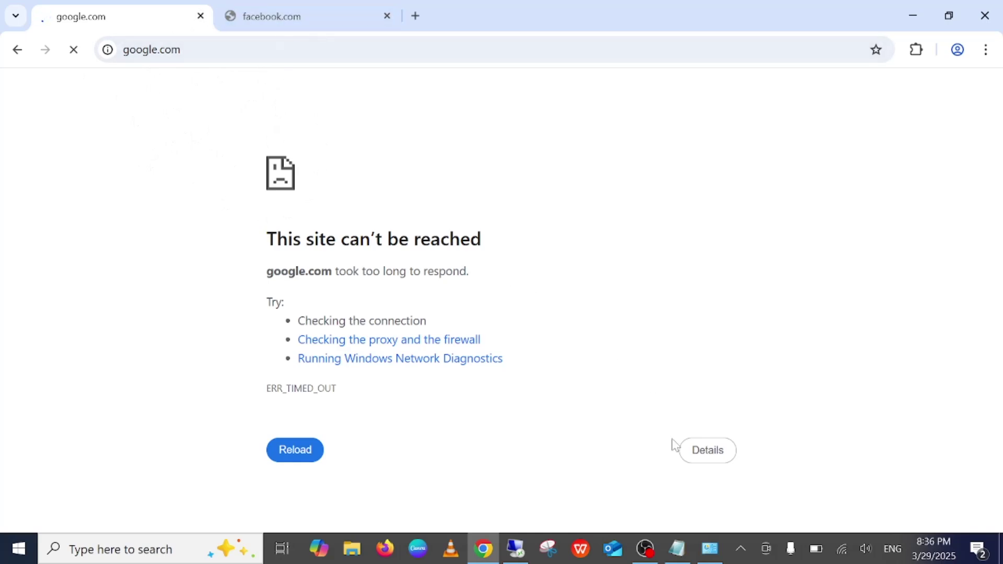
pyautogui.click(720, 552)
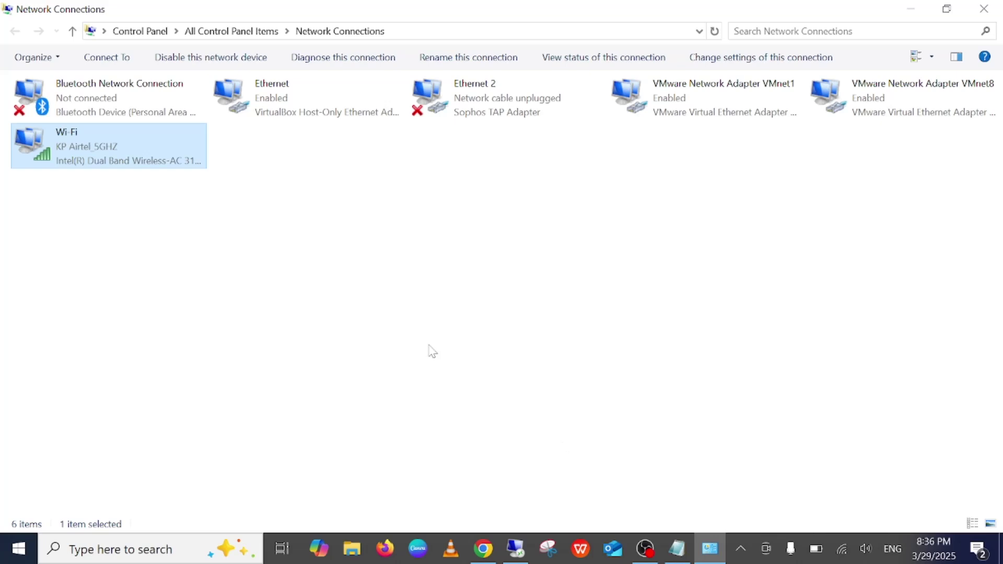
# Step: Replace the Wi-Fi adapter's IPv4 DNS servers with a preferred server of 1.1.1.1 and no alternate, and save the properties
pyautogui.rightClick(130, 156)
pyautogui.click(62, 316)
pyautogui.doubleClick(186, 263)
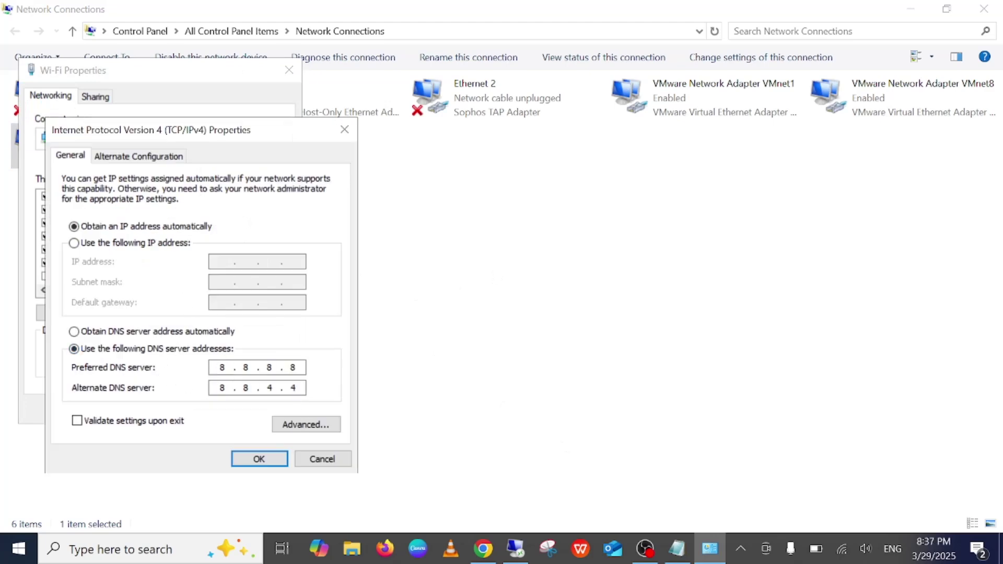
pyautogui.click(95, 333)
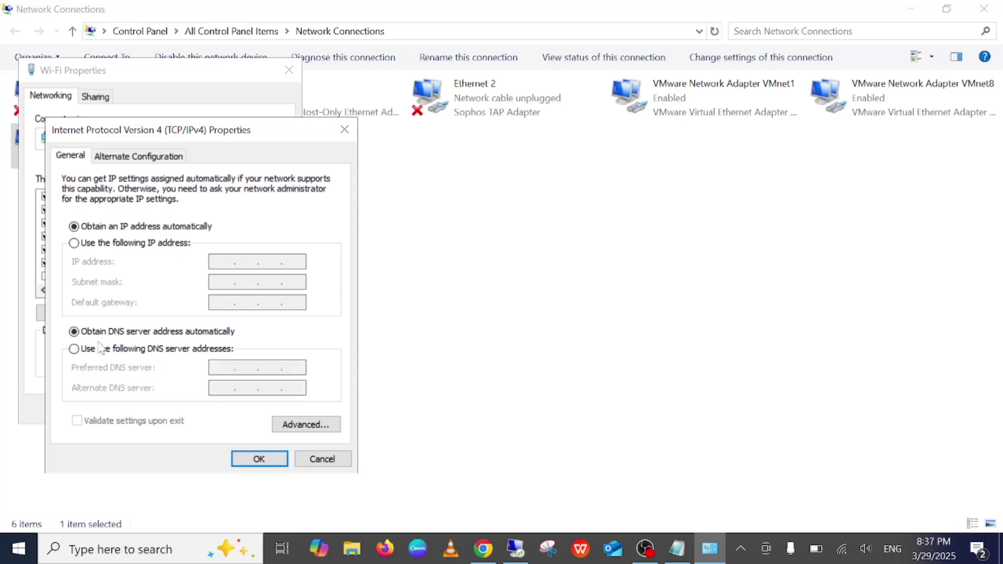
pyautogui.click(77, 349)
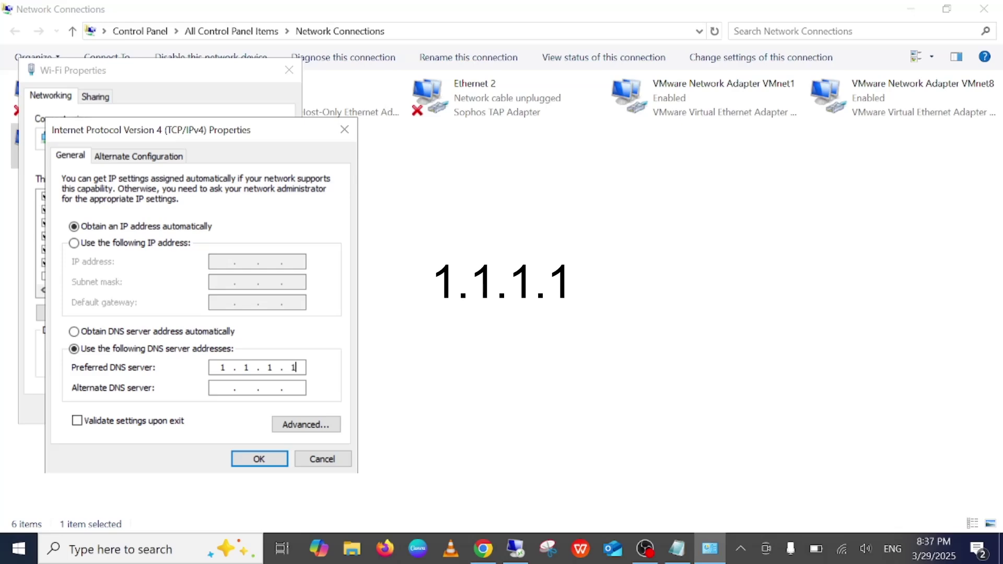
pyautogui.click(259, 459)
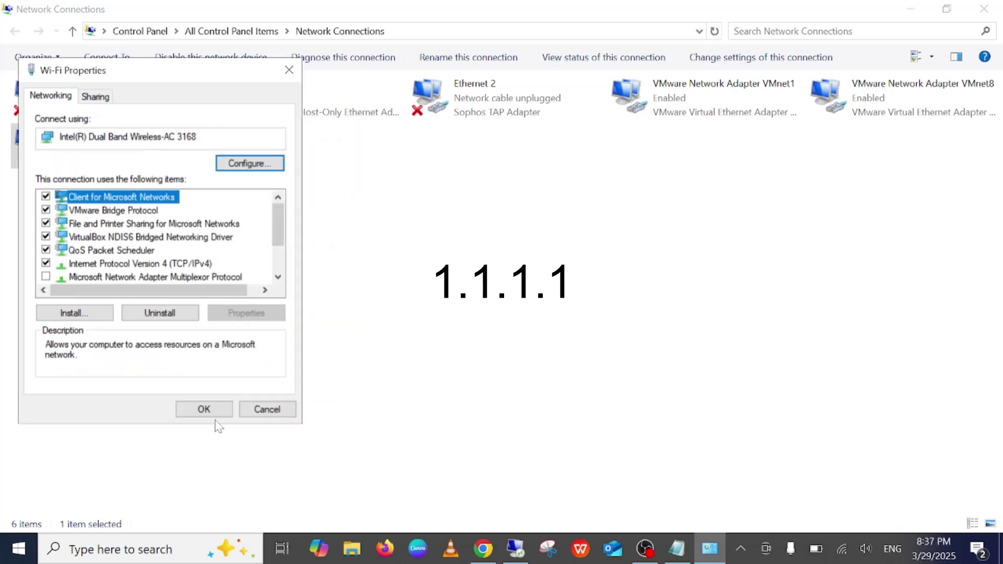
pyautogui.click(204, 409)
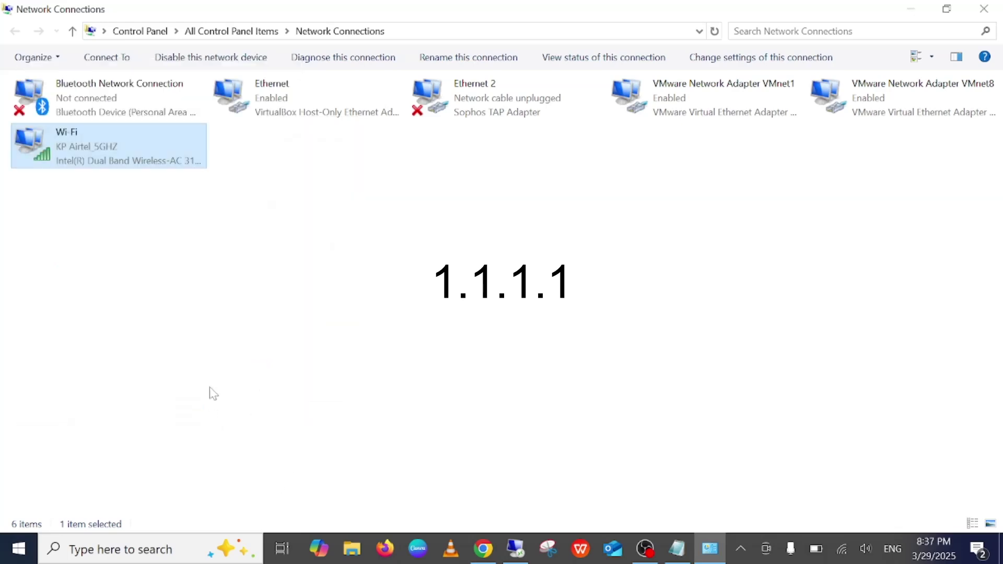
# Step: Switch to Chrome and reload both google.com and facebook.com to retest the connection, ending on the google.com page
pyautogui.click(483, 546)
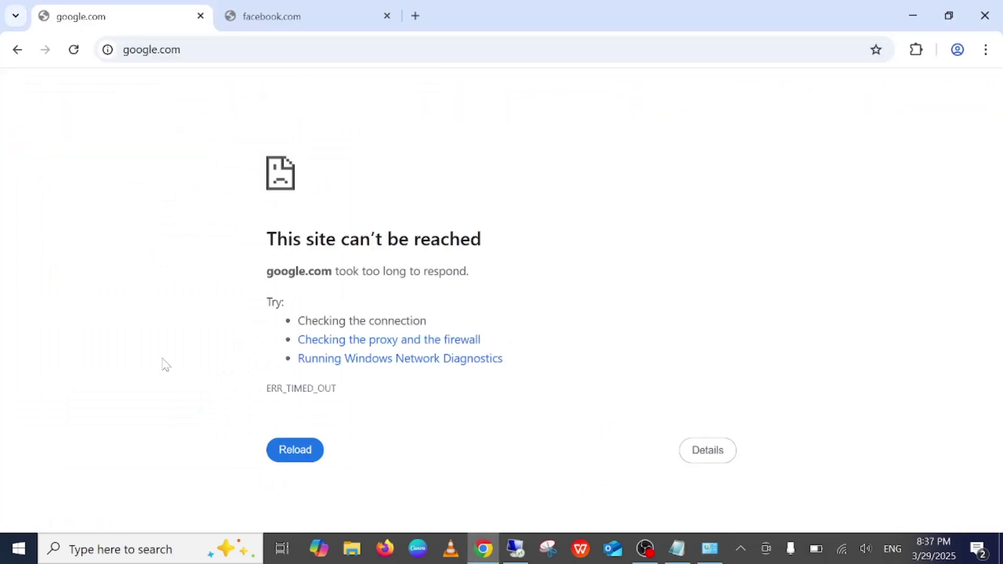
pyautogui.click(79, 57)
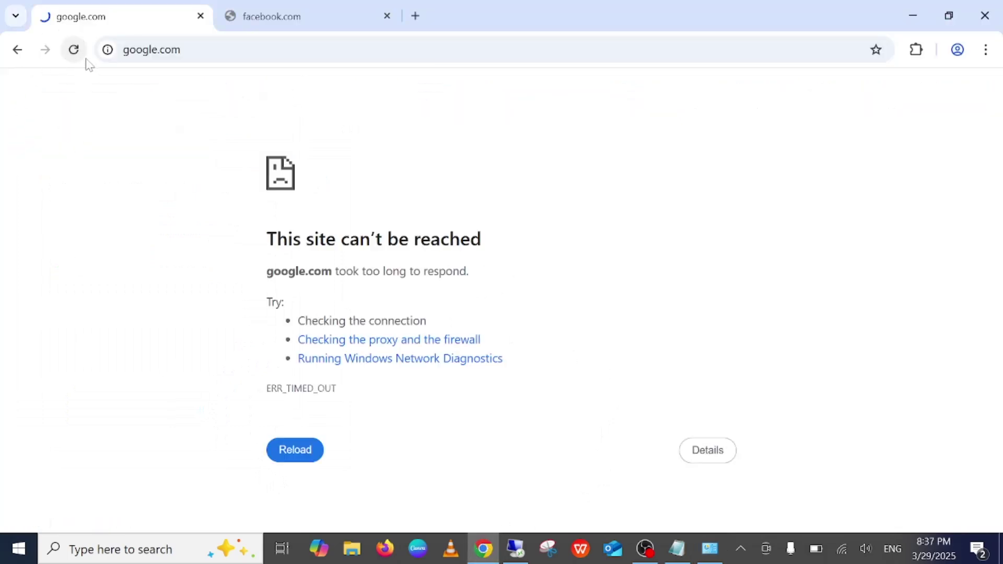
pyautogui.click(282, 20)
pyautogui.click(74, 49)
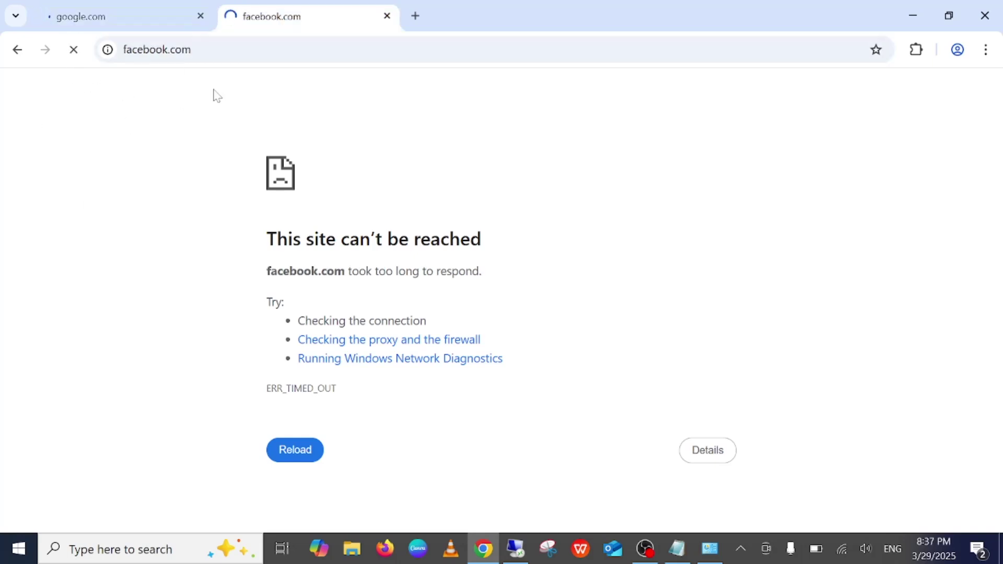
pyautogui.click(108, 20)
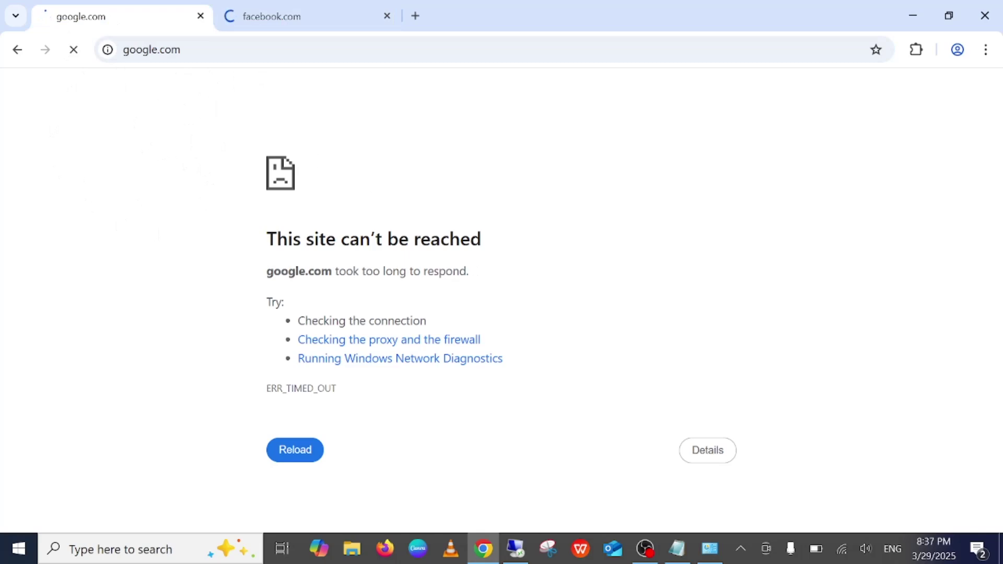
# Step: Return to Network Connections, set the Wi-Fi adapter's IPv4 to obtain DNS server addresses automatically, and save the adapter properties
pyautogui.click(707, 549)
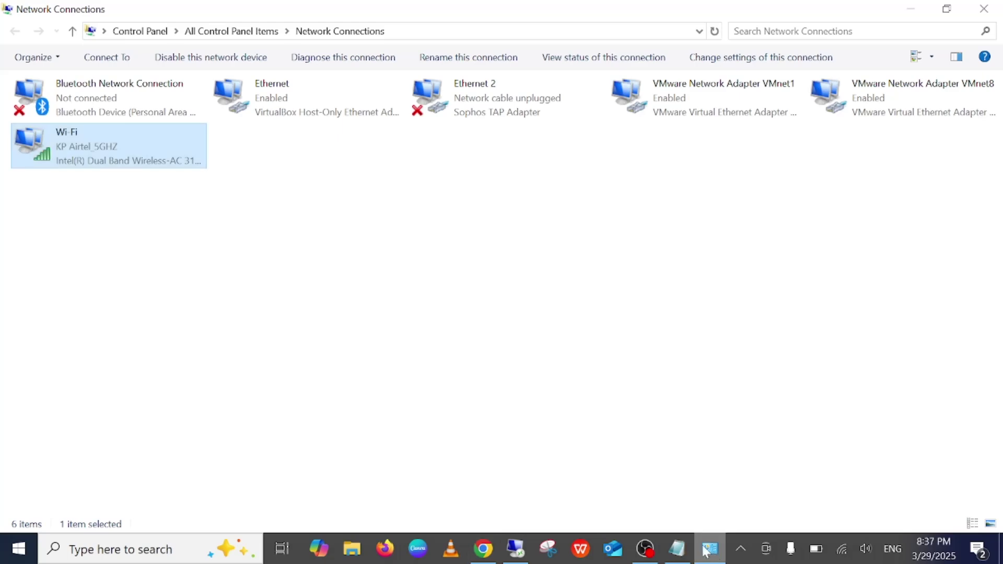
pyautogui.rightClick(124, 153)
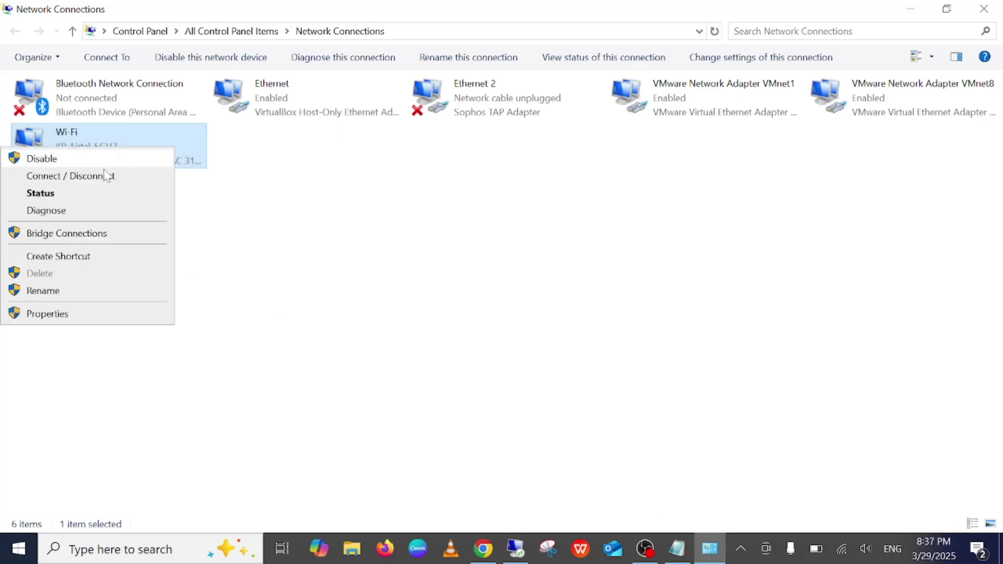
pyautogui.click(59, 314)
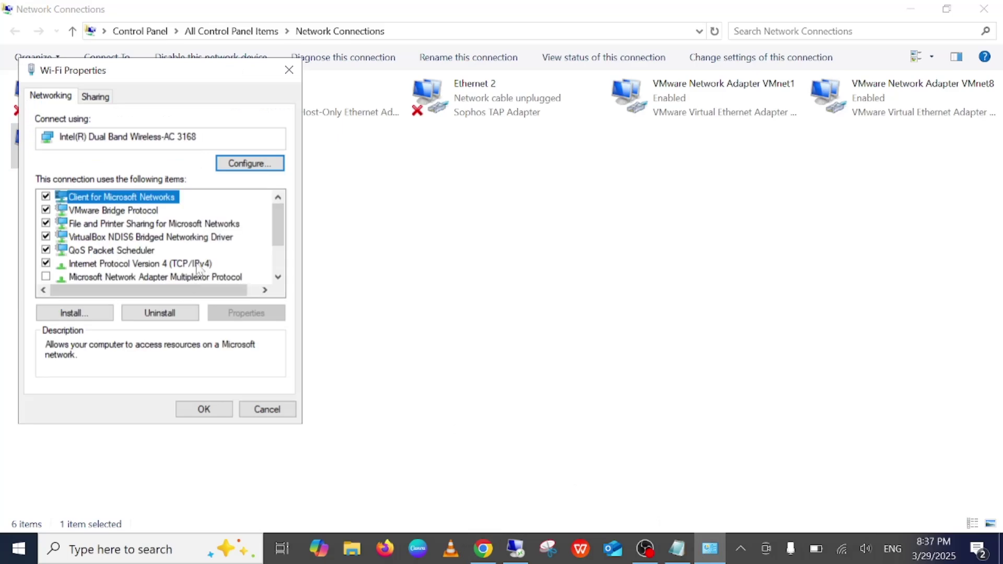
pyautogui.doubleClick(185, 263)
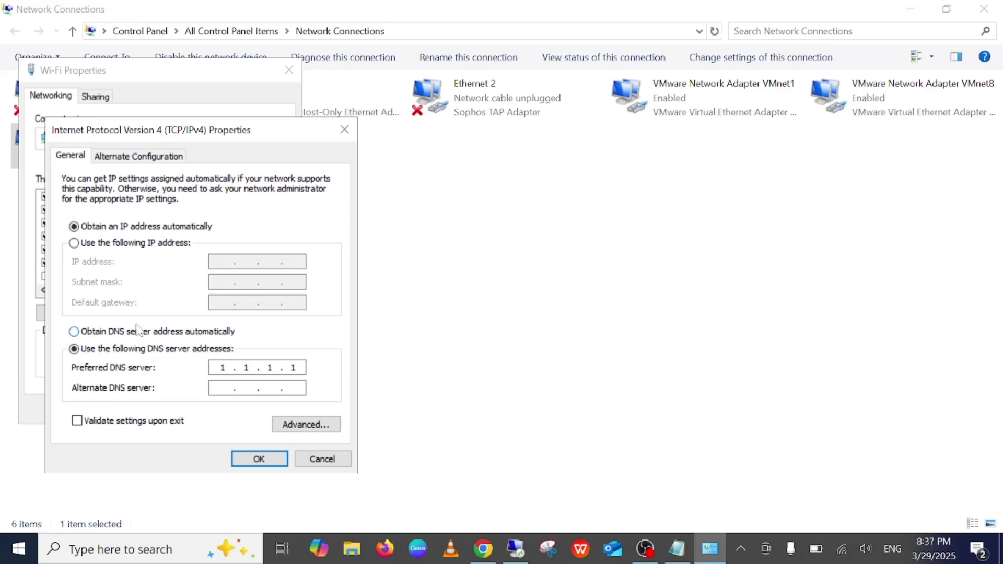
pyautogui.click(94, 333)
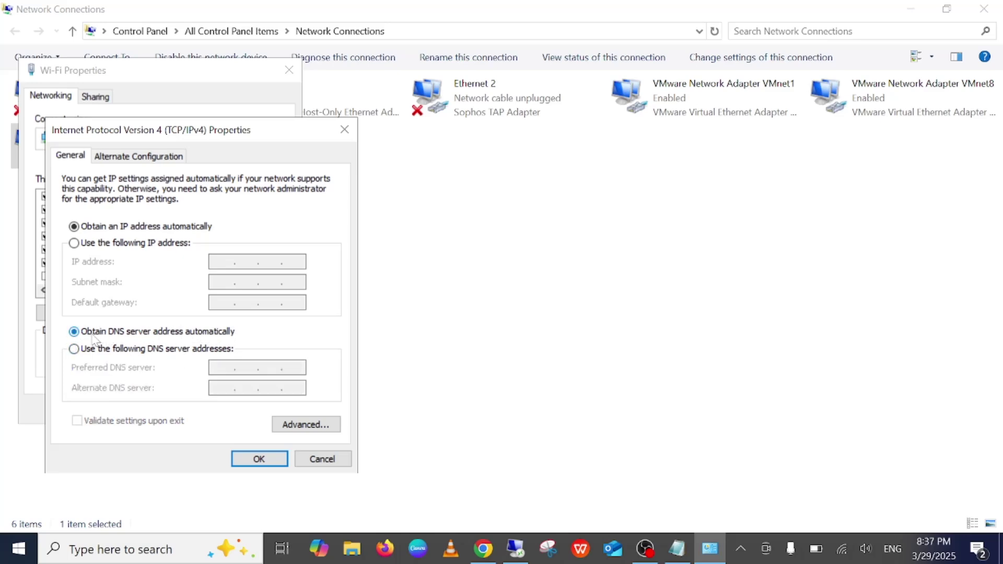
pyautogui.click(259, 459)
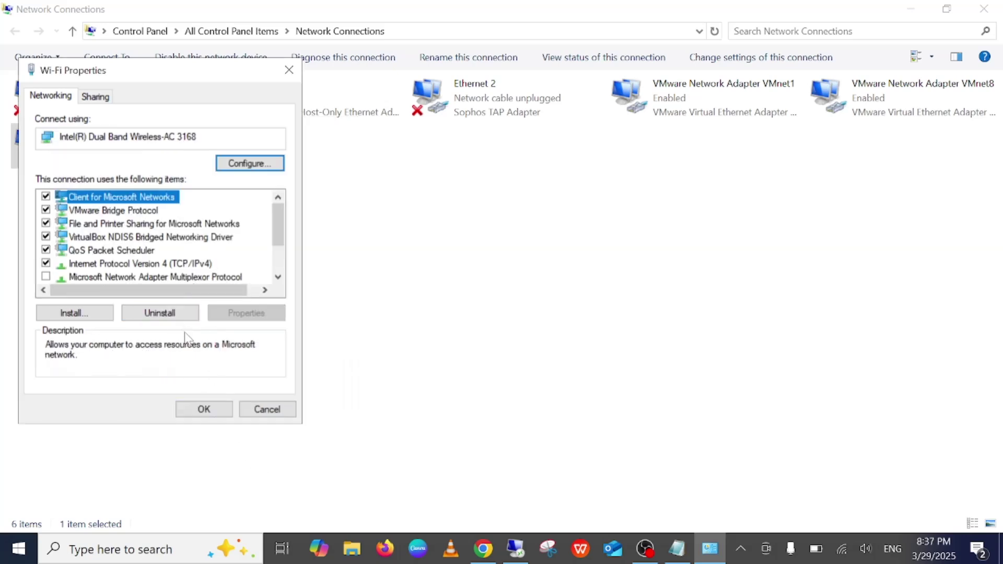
pyautogui.click(215, 412)
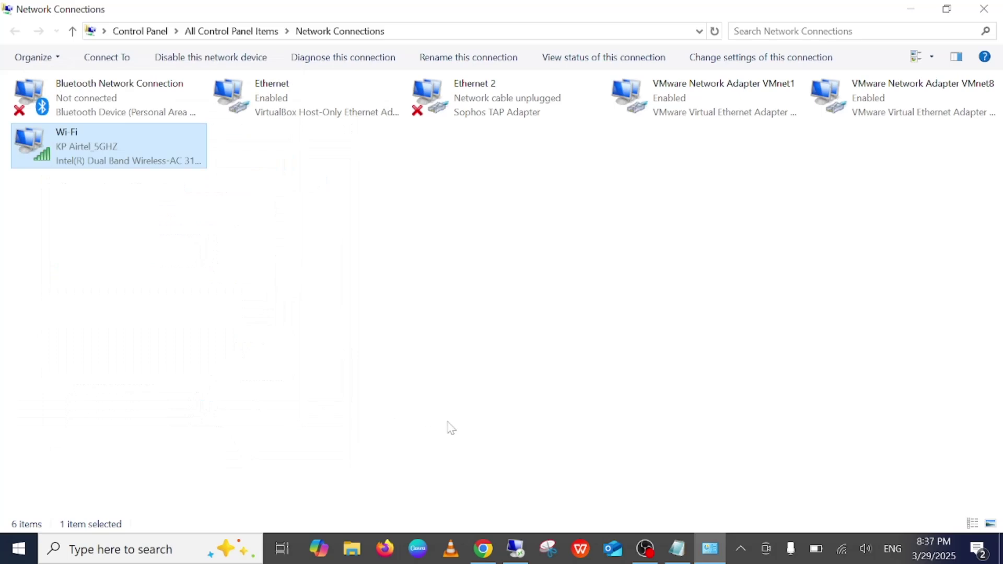
# Step: Switch to Chrome and reload google.com and facebook.com to retest the connection with automatic DNS
pyautogui.click(483, 548)
pyautogui.click(74, 50)
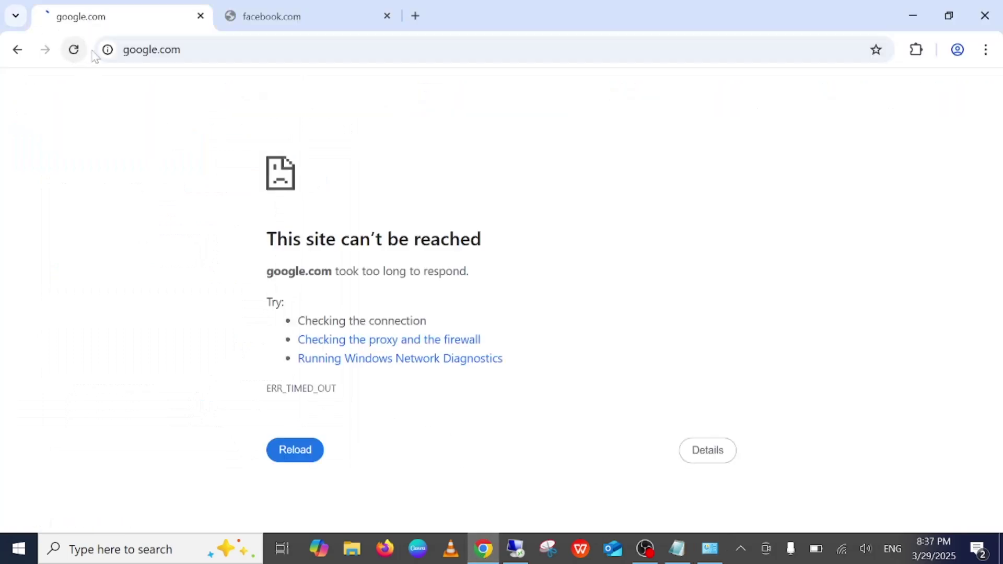
pyautogui.click(303, 17)
pyautogui.click(75, 49)
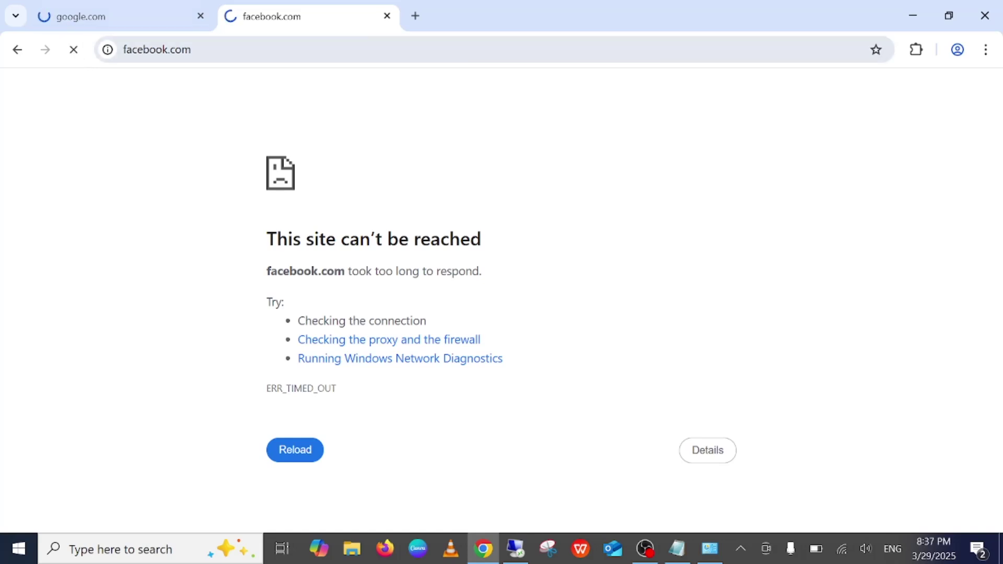
# Step: In Network Connections, disable Internet Protocol Version 6 (TCP/IPv6) for the Wi-Fi adapter and save its properties
pyautogui.click(701, 557)
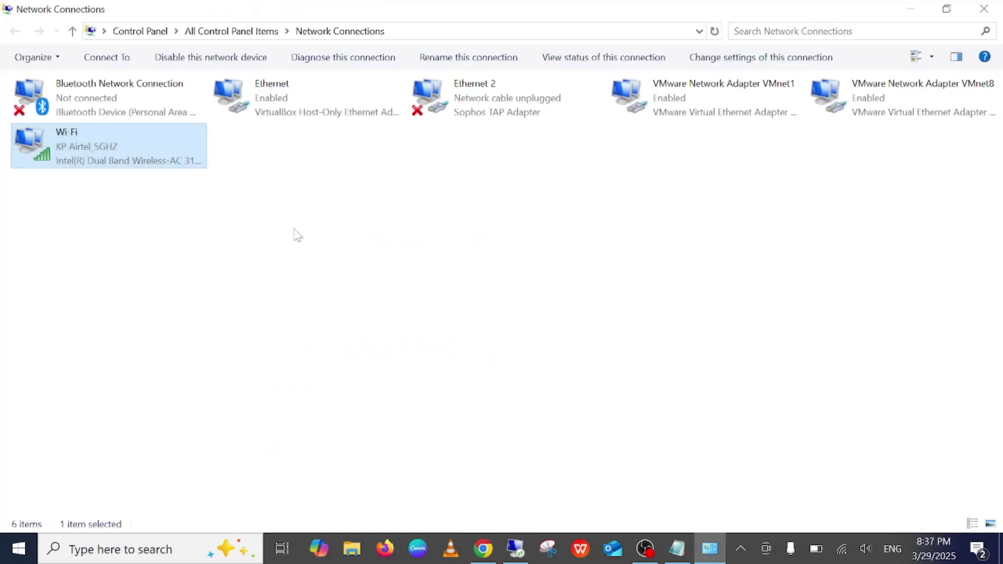
pyautogui.rightClick(126, 152)
pyautogui.click(60, 315)
pyautogui.moveTo(197, 81); pyautogui.dragTo(388, 110)
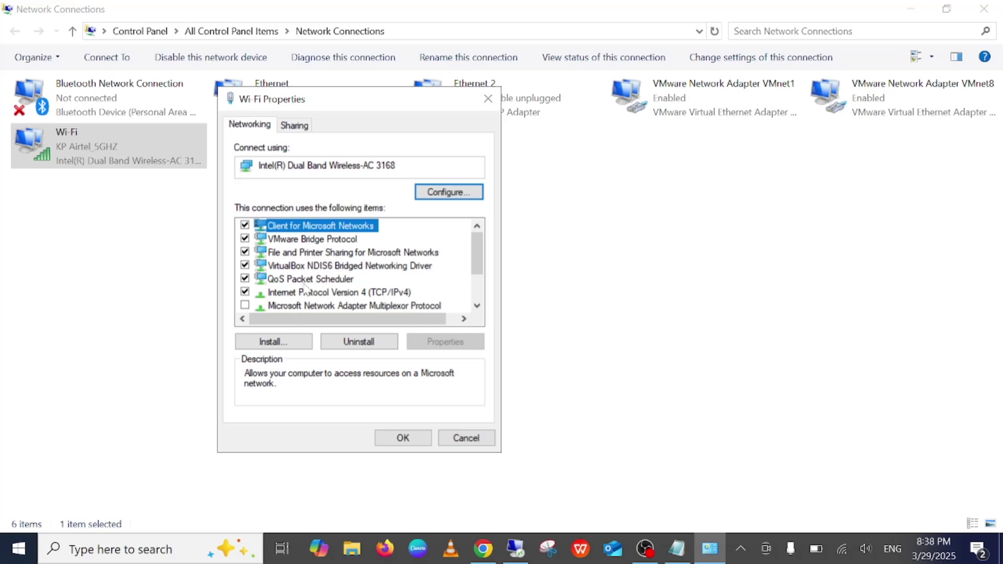
pyautogui.scroll(-1, 308, 270)
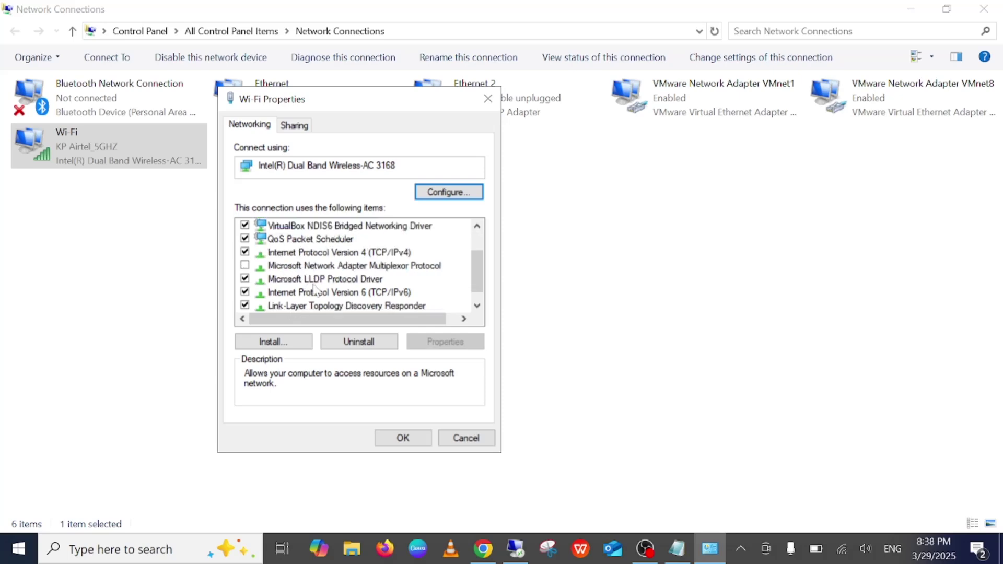
pyautogui.click(245, 292)
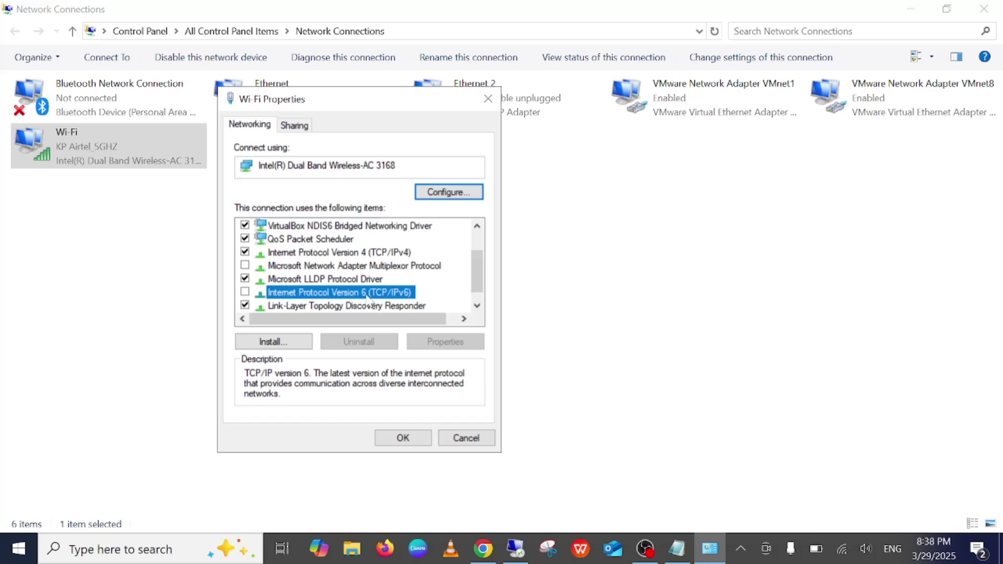
pyautogui.click(405, 440)
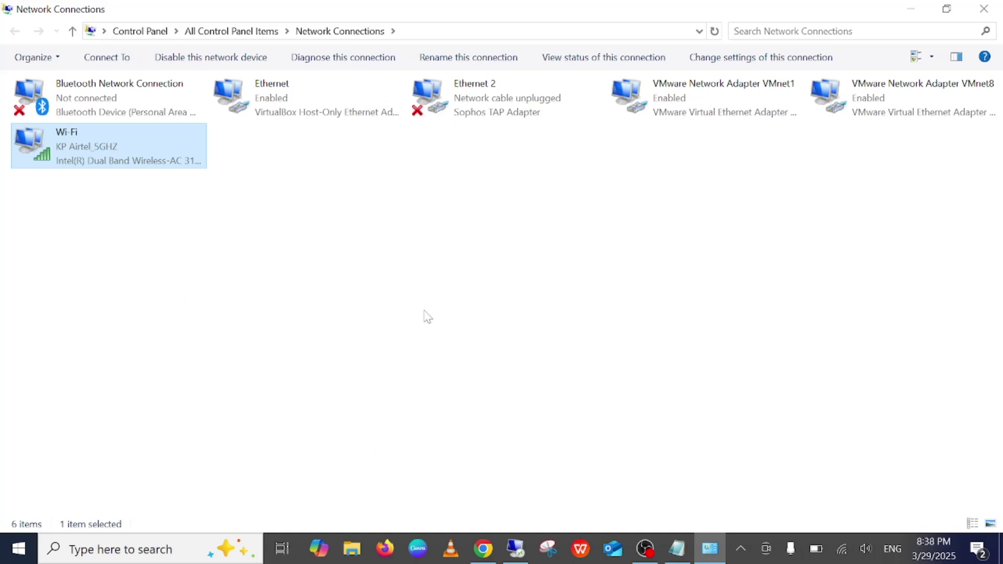
# Step: Switch to Chrome, reload facebook.com to retest the connection, and bring up the google.com page
pyautogui.click(484, 549)
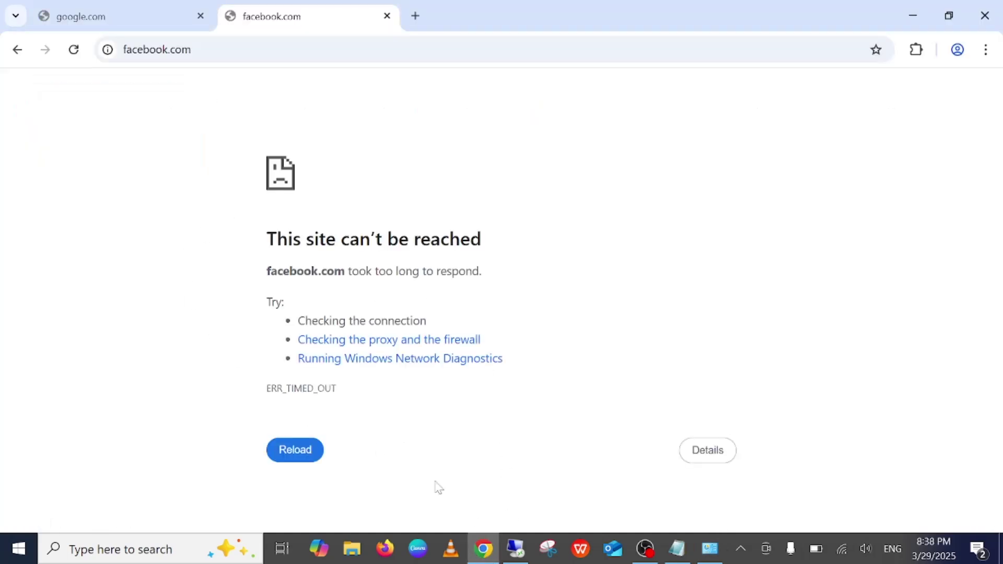
pyautogui.click(83, 51)
pyautogui.click(105, 17)
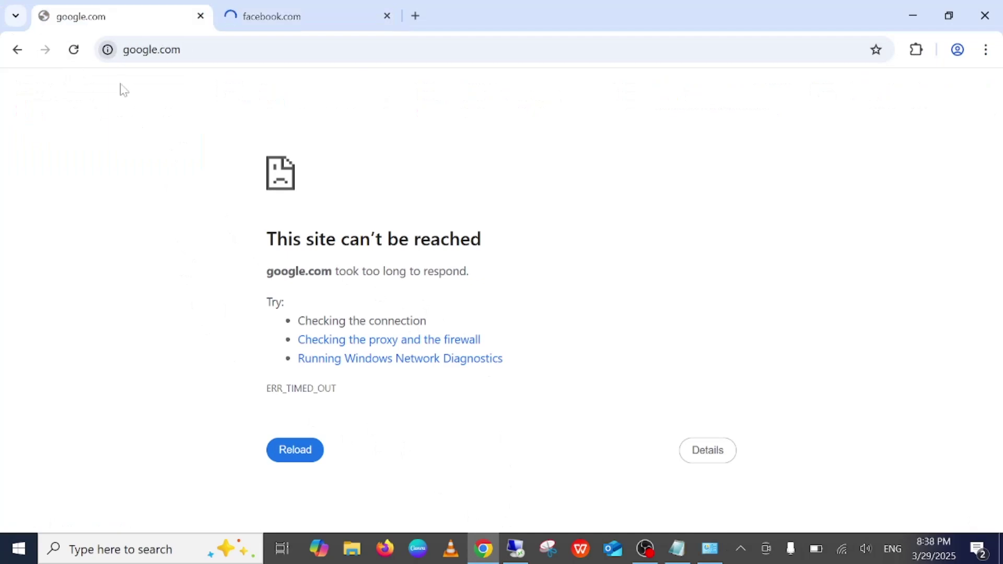
# Step: Re-enable Internet Protocol Version 6 (TCP/IPv6) for the Wi-Fi adapter, save its properties, and close Network Connections
pyautogui.click(711, 548)
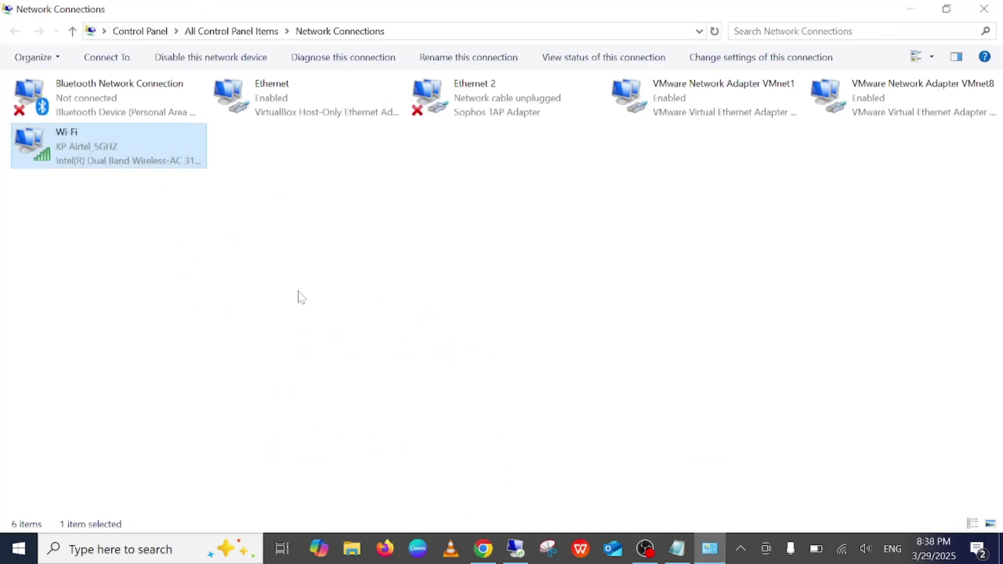
pyautogui.rightClick(130, 166)
pyautogui.click(50, 329)
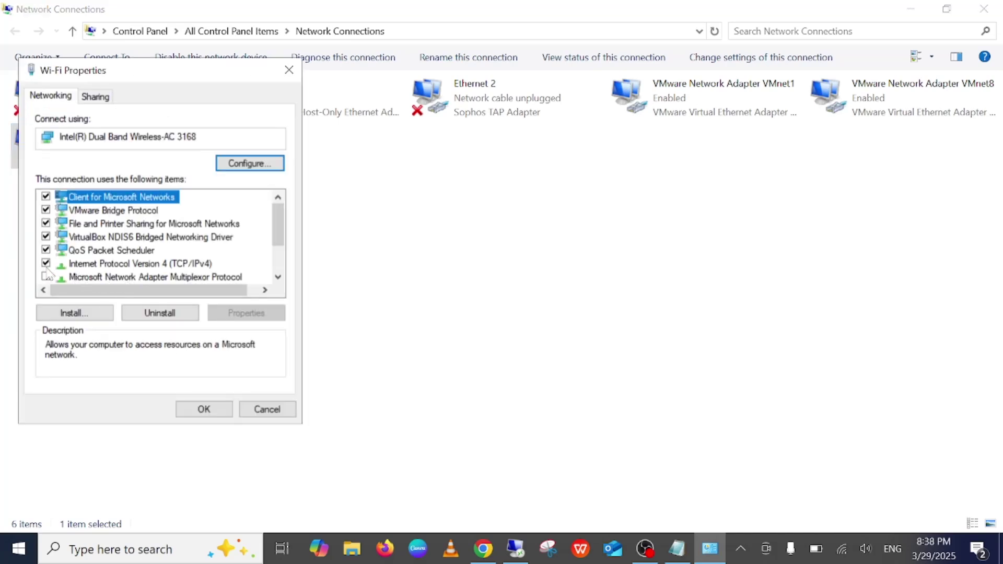
pyautogui.scroll(-1, 100, 281)
pyautogui.click(46, 263)
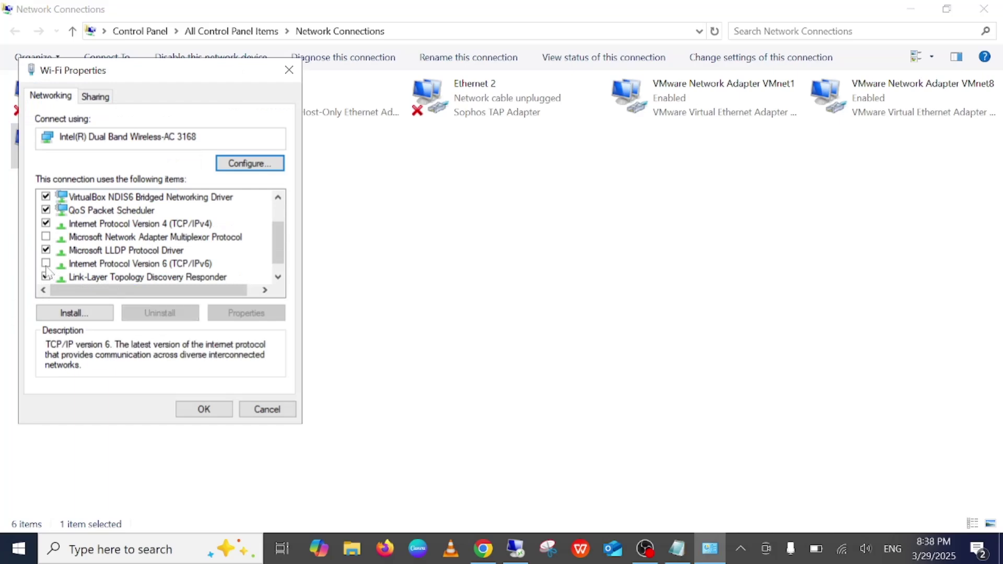
pyautogui.click(83, 265)
pyautogui.click(211, 411)
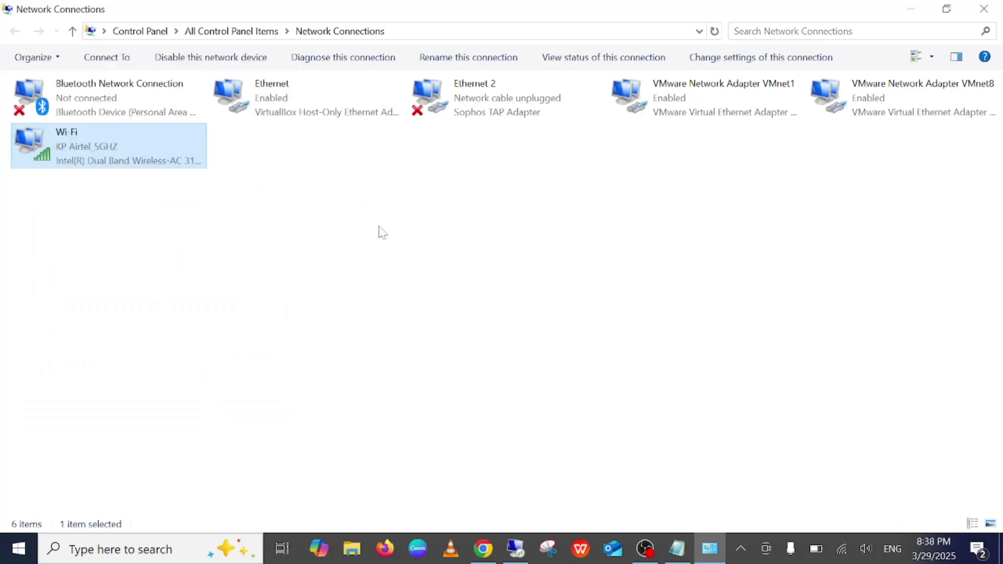
pyautogui.click(988, 15)
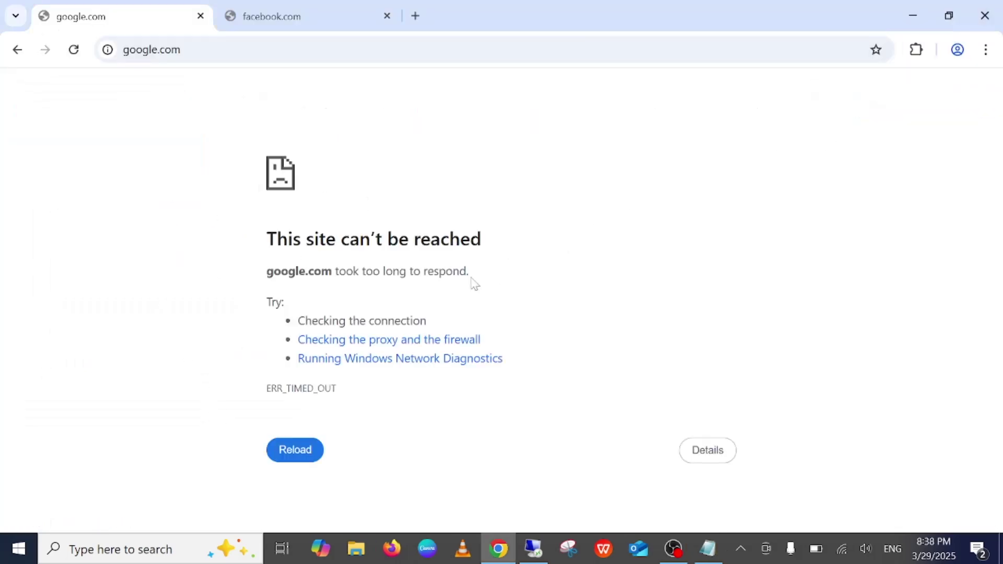
# Step: Examine the facebook.com and google.com pages in Chrome for connection errors, ending on facebook.com
pyautogui.click(293, 25)
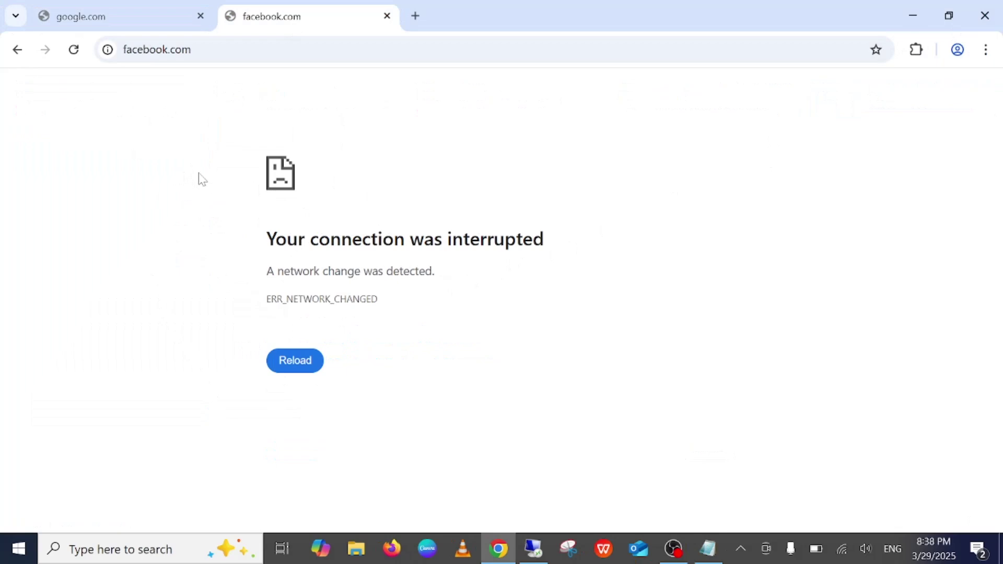
pyautogui.click(94, 27)
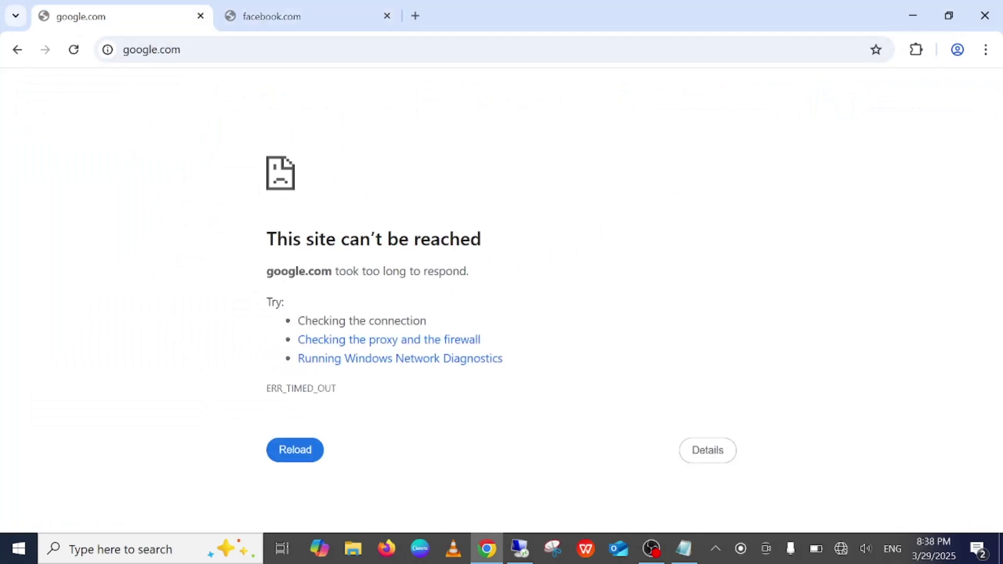
pyautogui.click(278, 17)
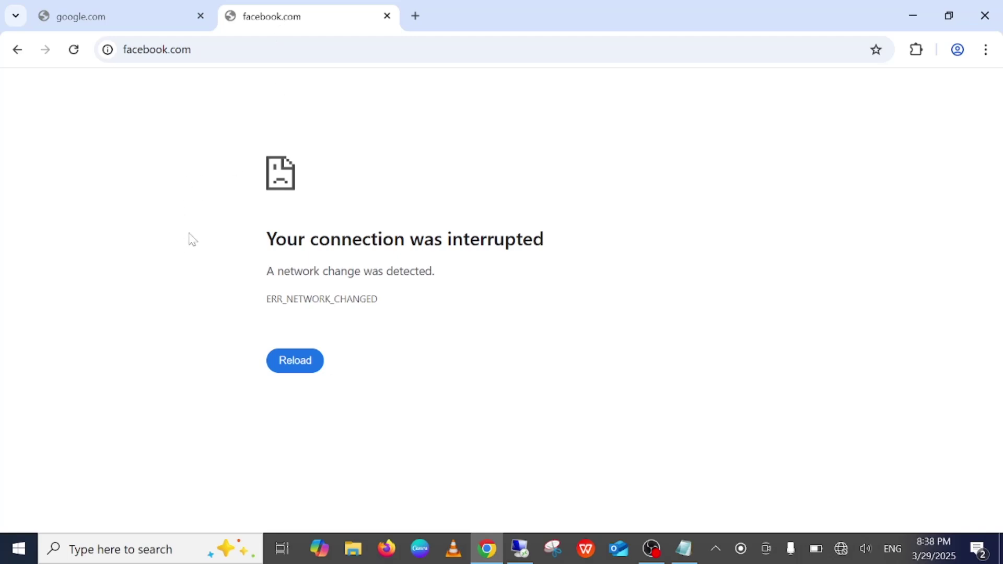
# Step: Switch to the Notepad notes, add a blank line below Step 3, highlight "Check Computer Proxy Settings", and minimize the notes
pyautogui.click(684, 548)
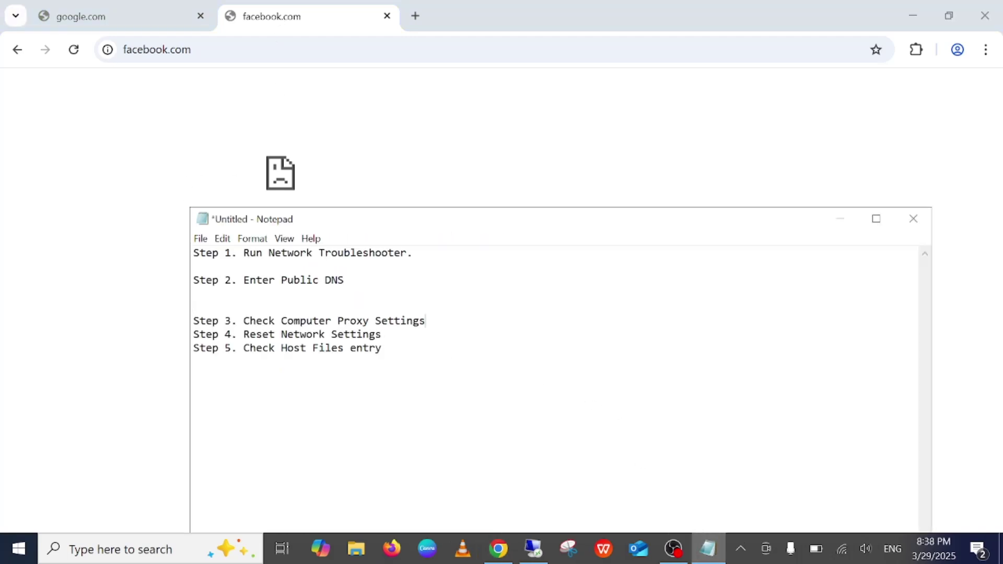
pyautogui.press('Return')
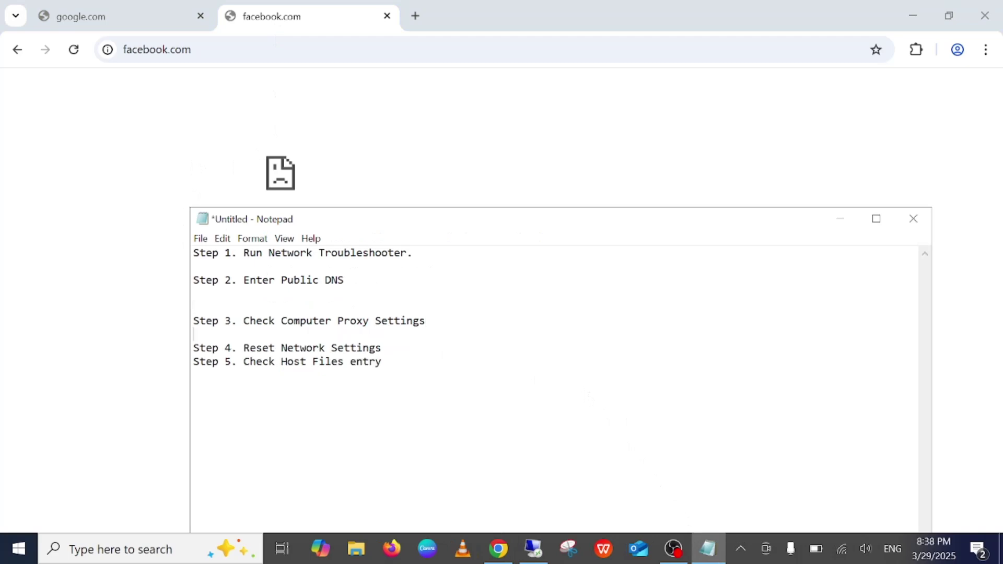
pyautogui.moveTo(244, 321); pyautogui.dragTo(425, 320)
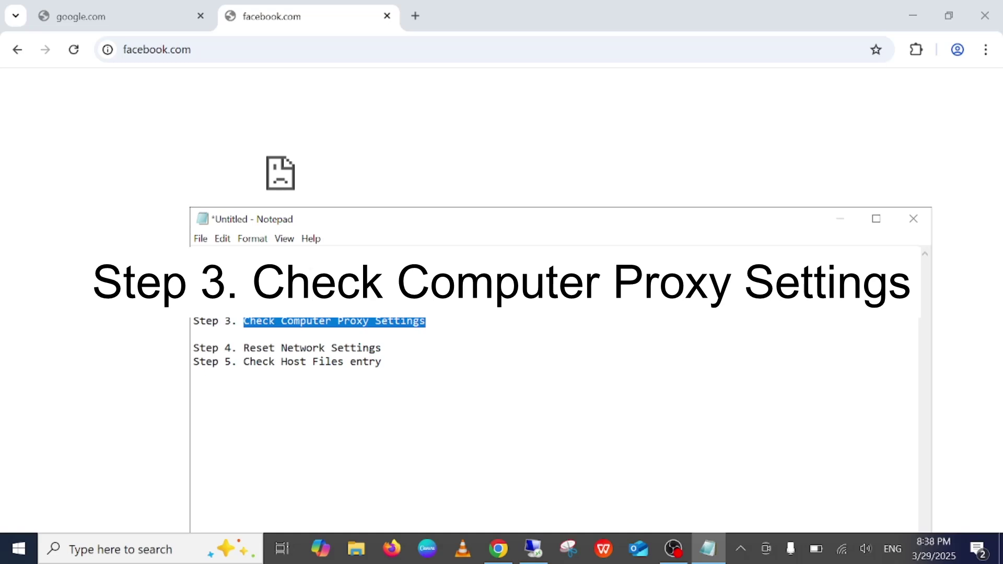
pyautogui.click(840, 218)
# Step: Search Windows for "proxy setting" and open the Proxy settings page
pyautogui.click(173, 550)
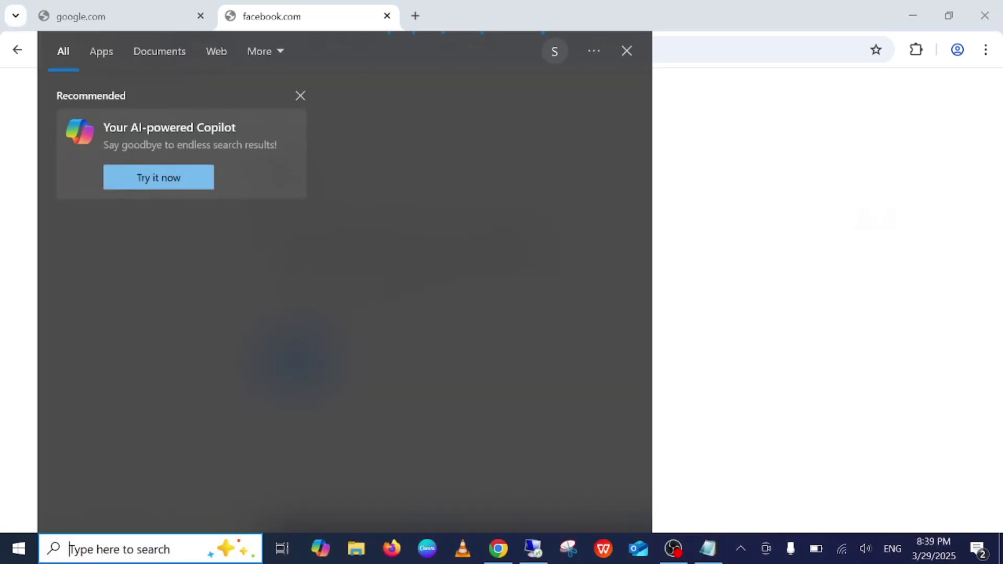
pyautogui.write('proxy')
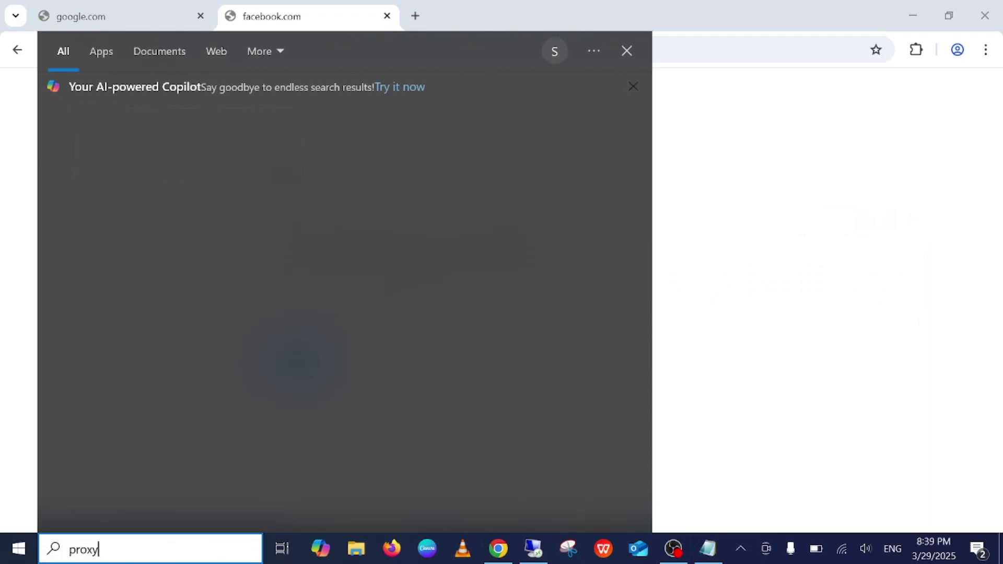
pyautogui.write(' setting')
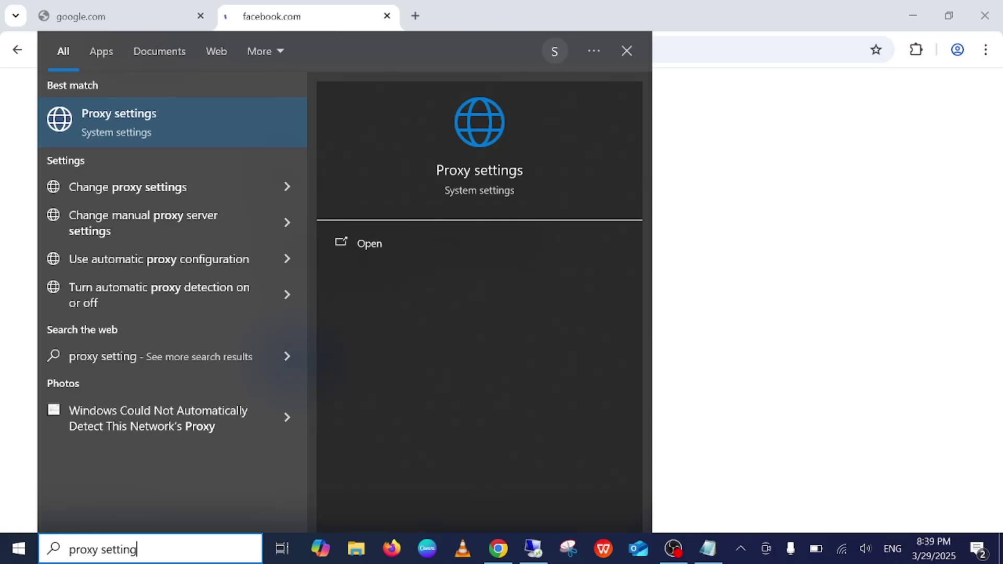
pyautogui.click(145, 135)
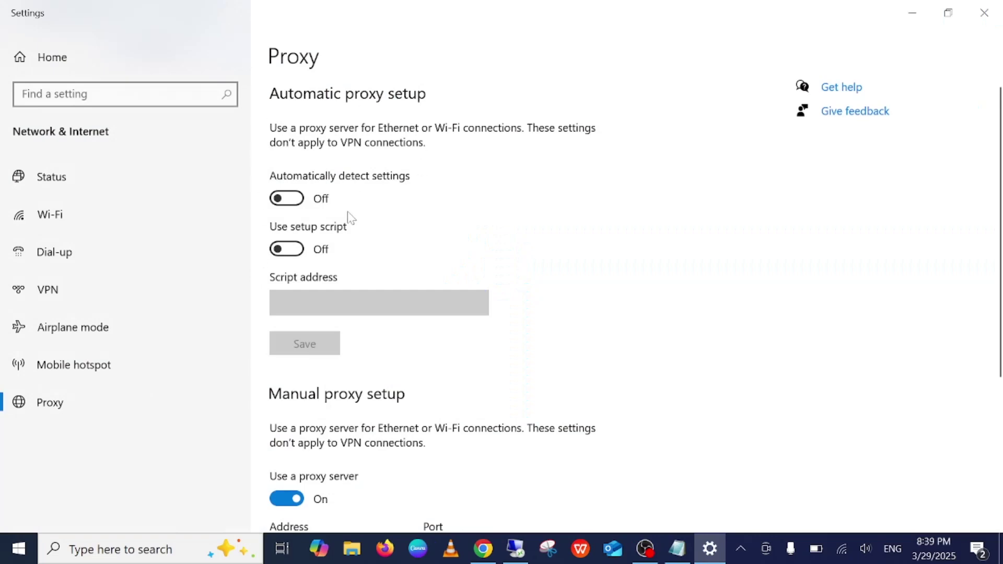
# Step: Turn off the manual "Use a proxy server" option and turn on "Automatically detect settings"
pyautogui.scroll(-5, 349, 217)
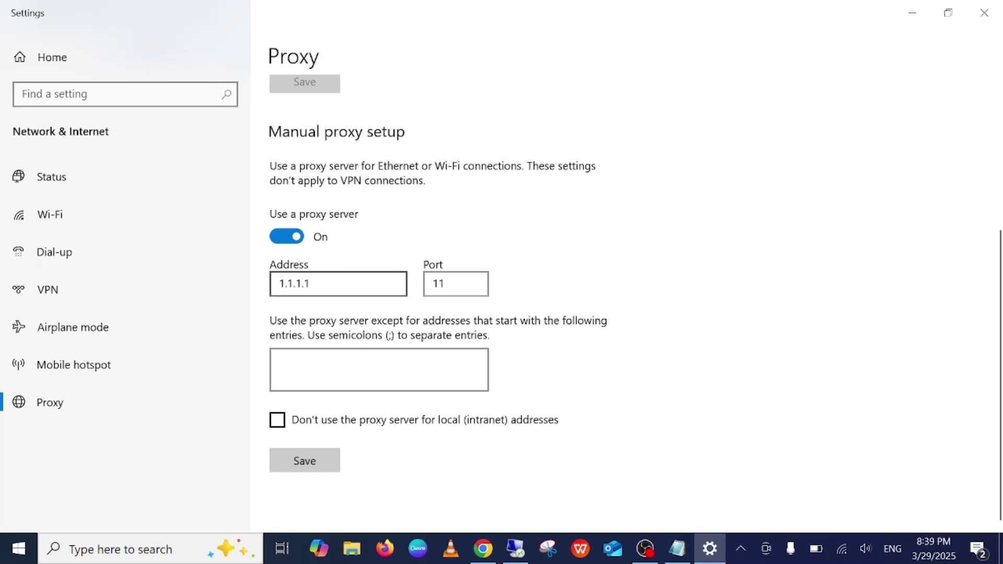
pyautogui.click(282, 235)
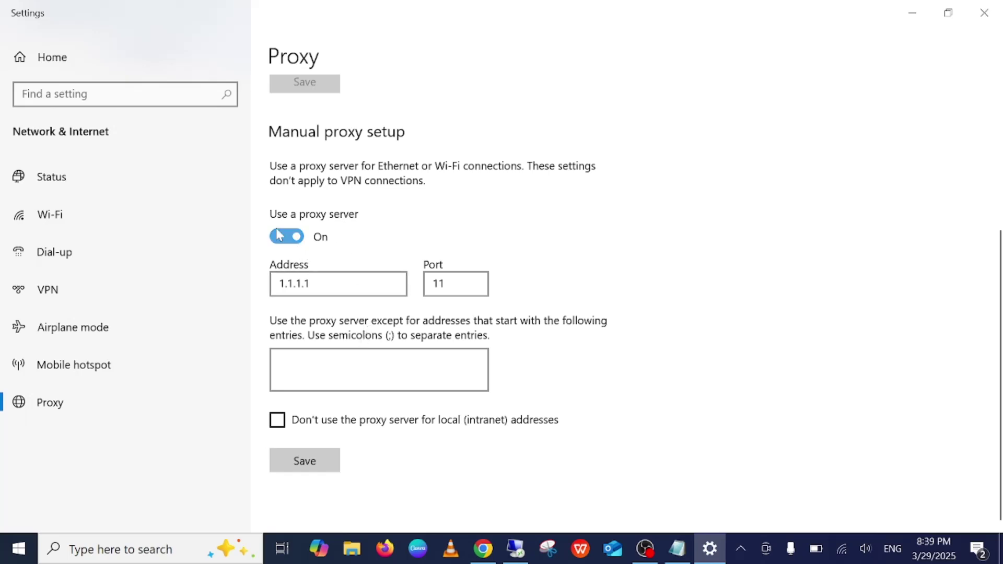
pyautogui.scroll(5, 313, 297)
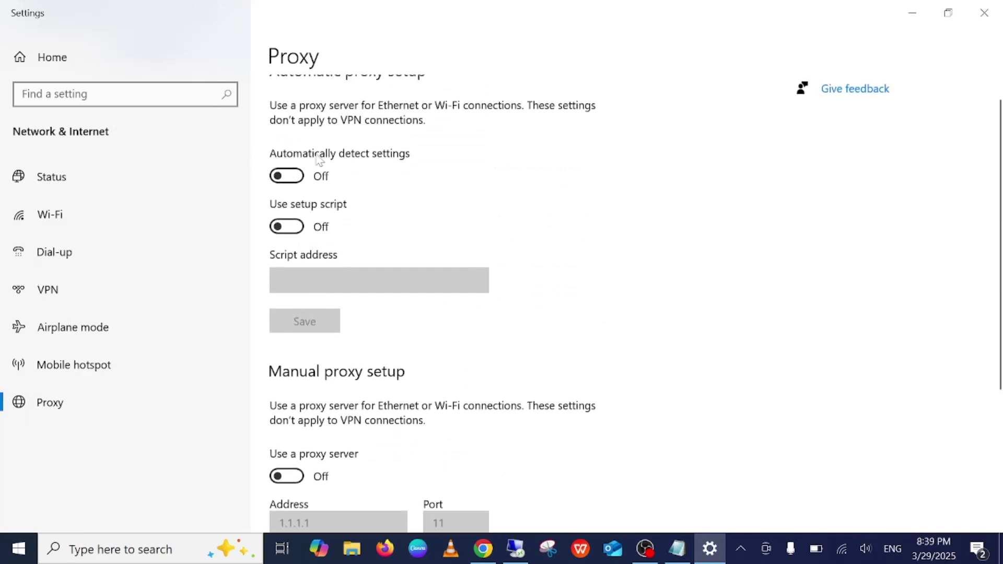
pyautogui.click(289, 176)
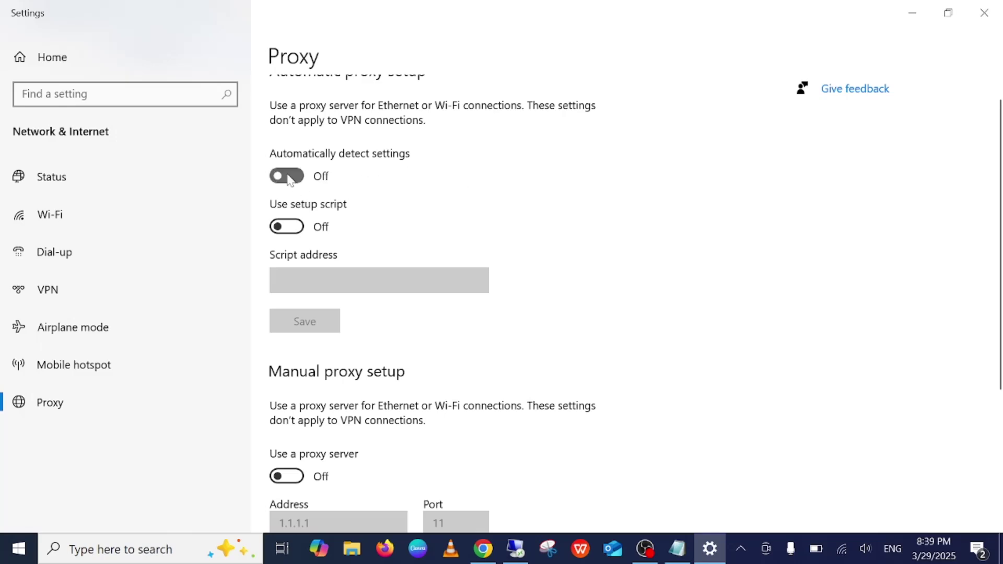
# Step: Close the Proxy settings, reload google.com in Chrome, and recheck the google.com and facebook.com pages
pyautogui.scroll(-5, 367, 202)
pyautogui.scroll(5, 366, 197)
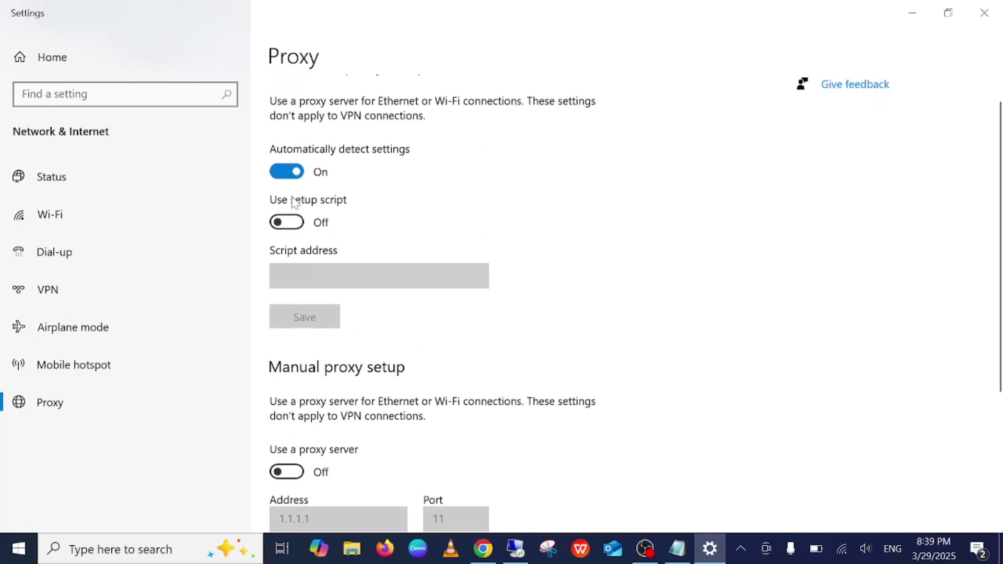
pyautogui.click(984, 16)
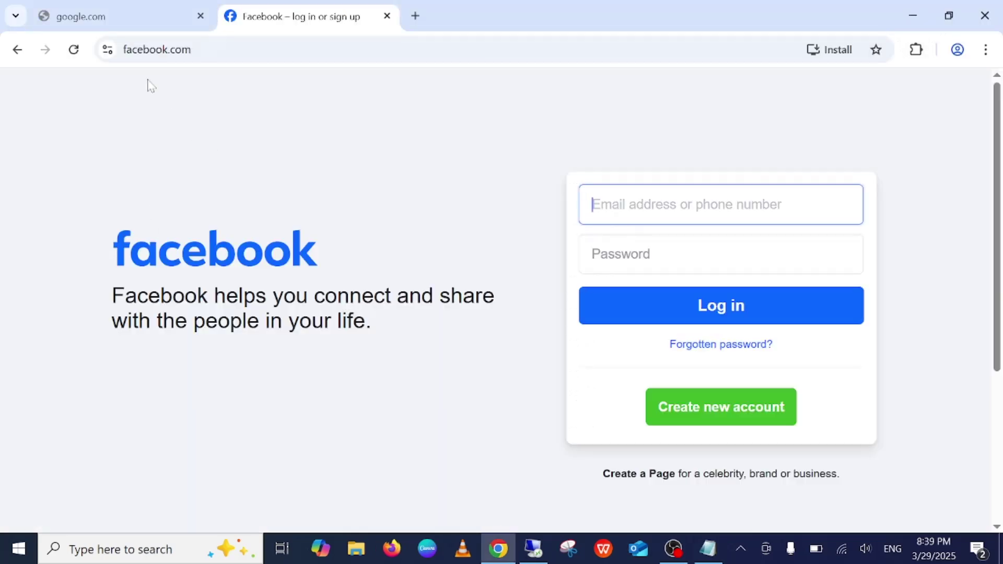
pyautogui.click(125, 18)
pyautogui.click(73, 50)
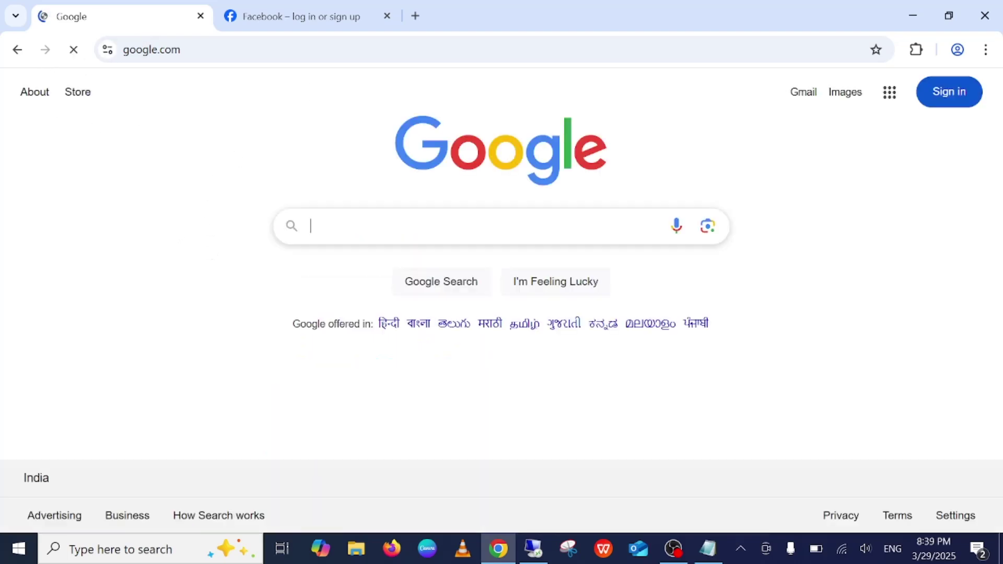
pyautogui.click(296, 21)
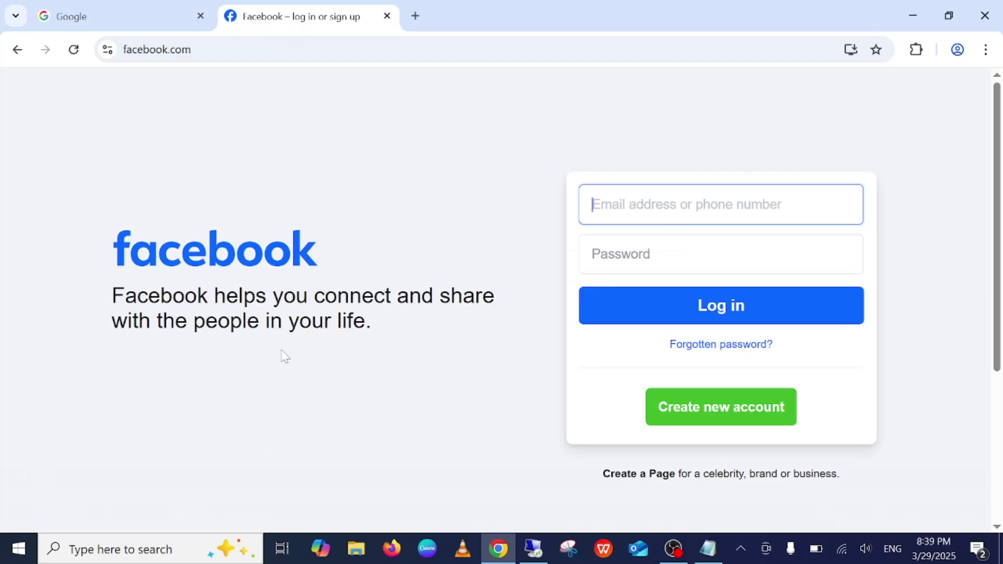
pyautogui.click(124, 26)
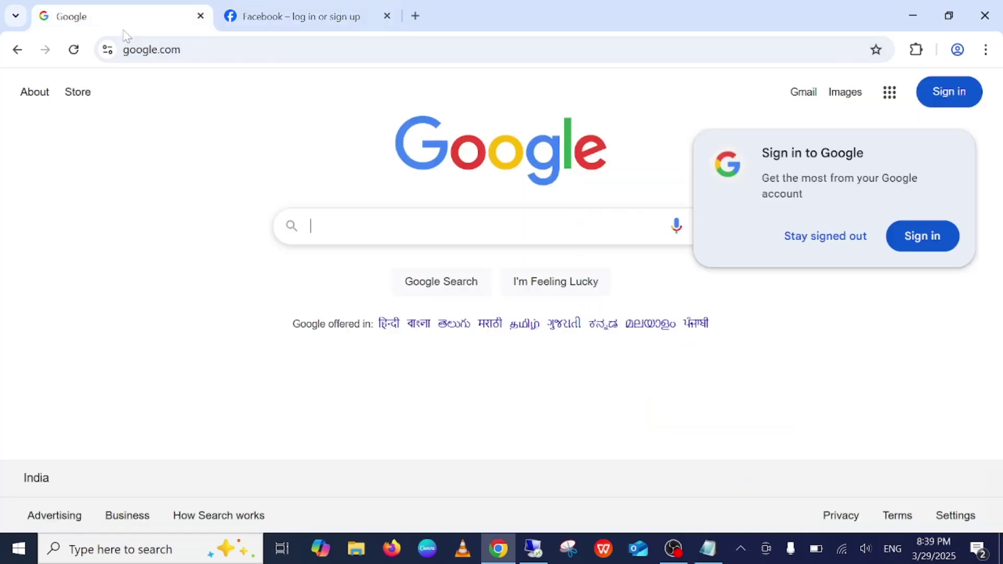
pyautogui.click(303, 22)
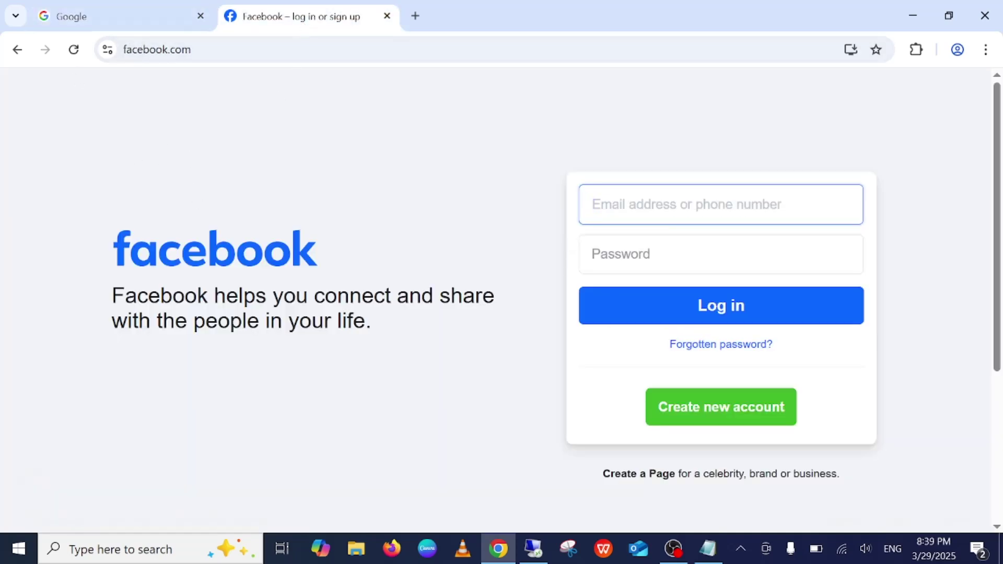
# Step: Switch to the Windows 11 remote desktop session and open Proxy settings from the recent searches
pyautogui.click(533, 548)
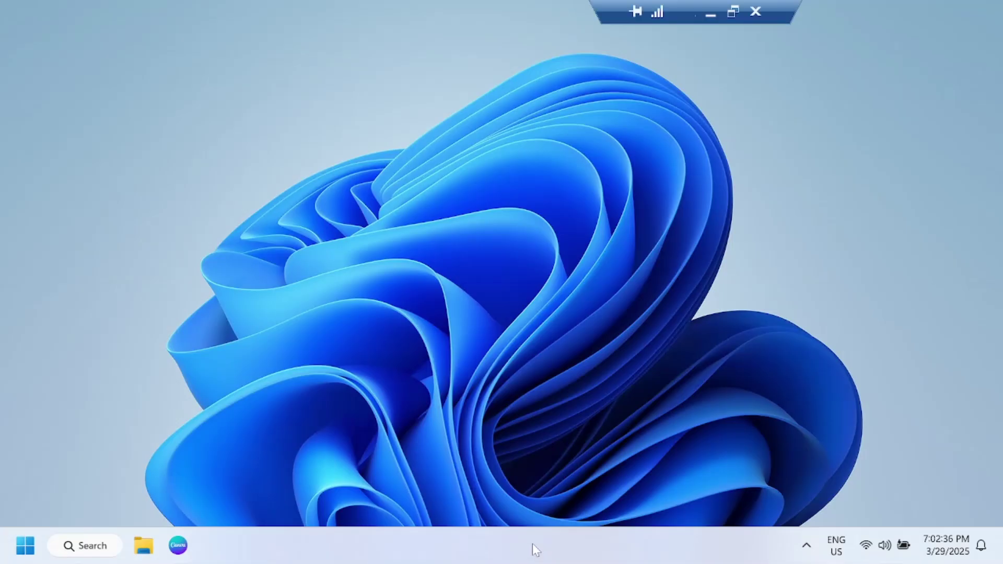
pyautogui.click(88, 546)
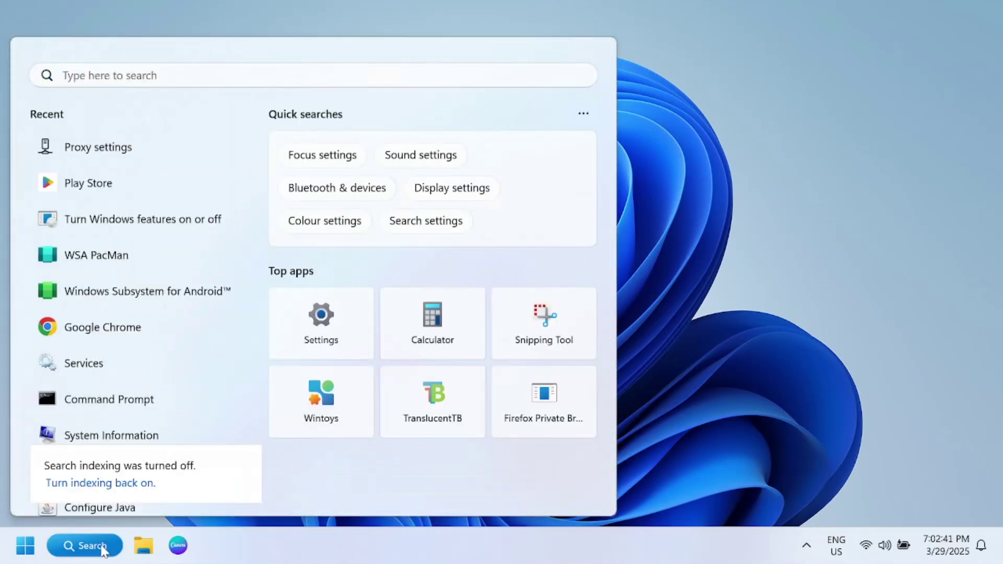
pyautogui.click(98, 148)
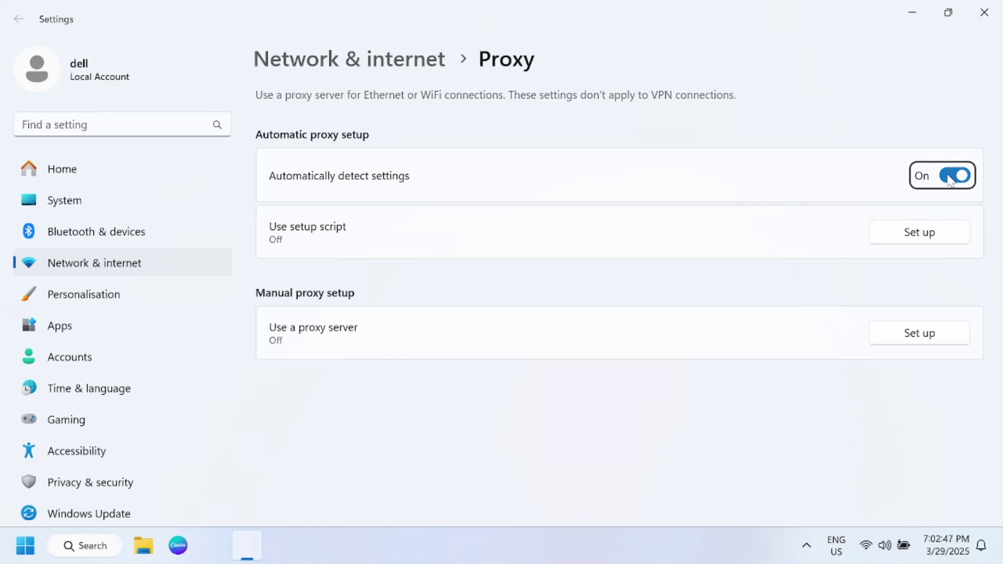
# Step: Save the manual proxy setup with "Use a proxy server" turned off
pyautogui.click(901, 344)
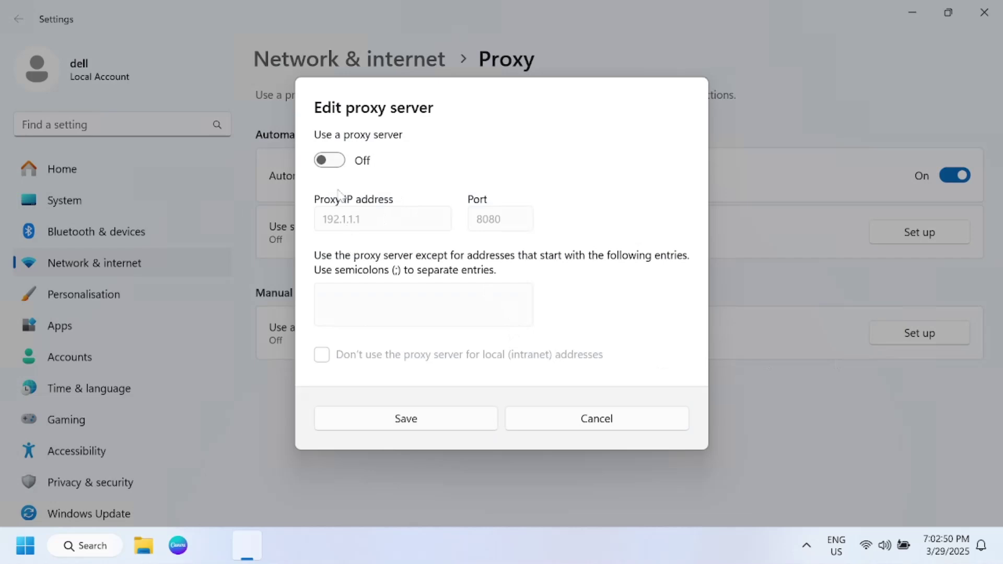
pyautogui.click(338, 160)
pyautogui.click(329, 160)
pyautogui.click(432, 418)
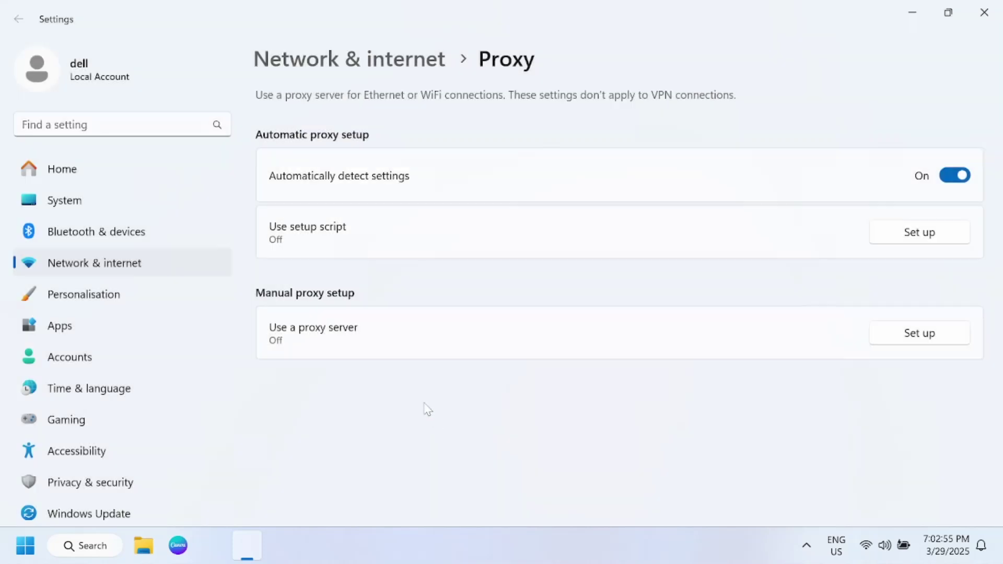
# Step: Toggle "Automatically detect settings" off and back on, close Settings, and minimize the remote desktop session
pyautogui.click(956, 176)
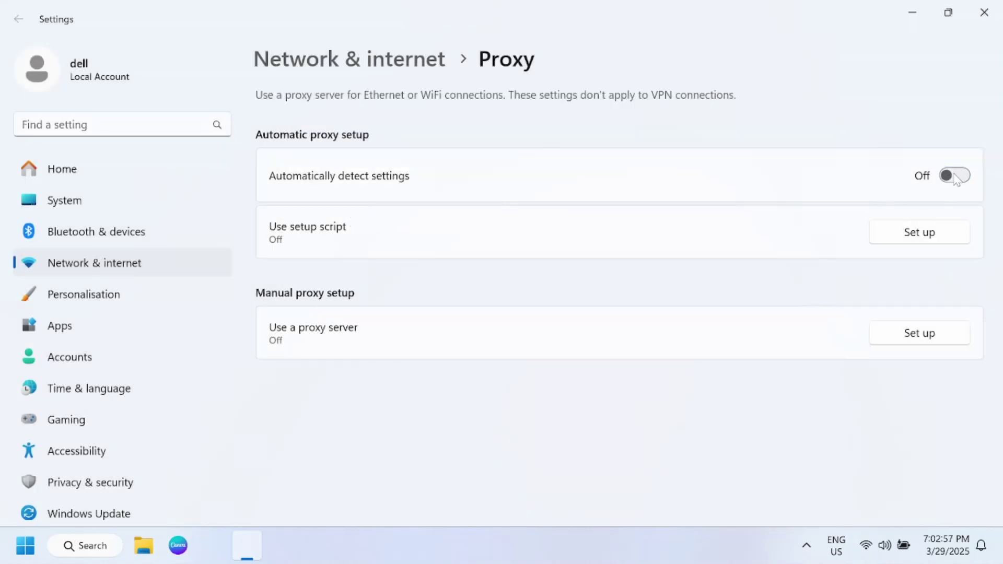
pyautogui.click(952, 177)
pyautogui.click(984, 12)
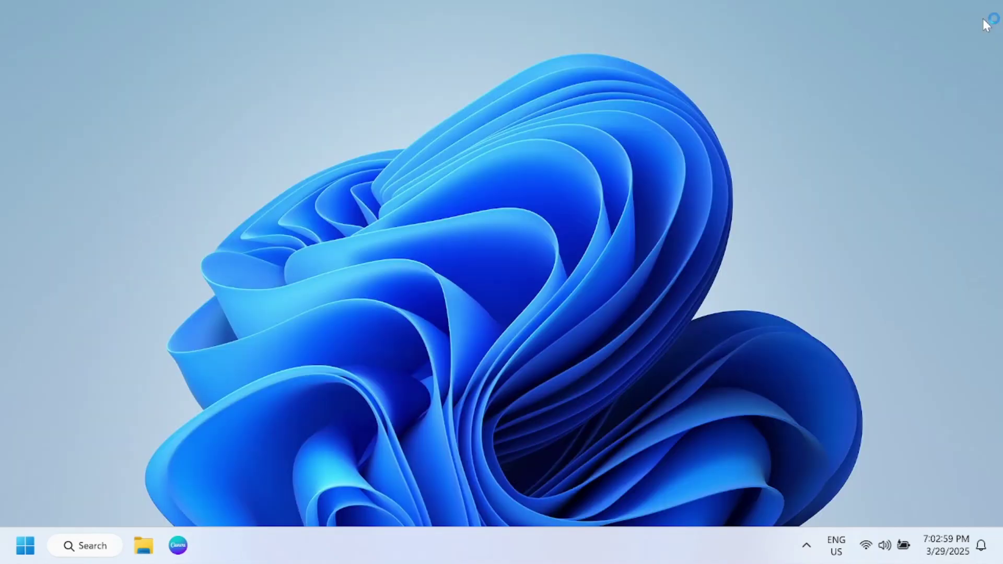
pyautogui.moveTo(714, 30)
pyautogui.click(712, 14)
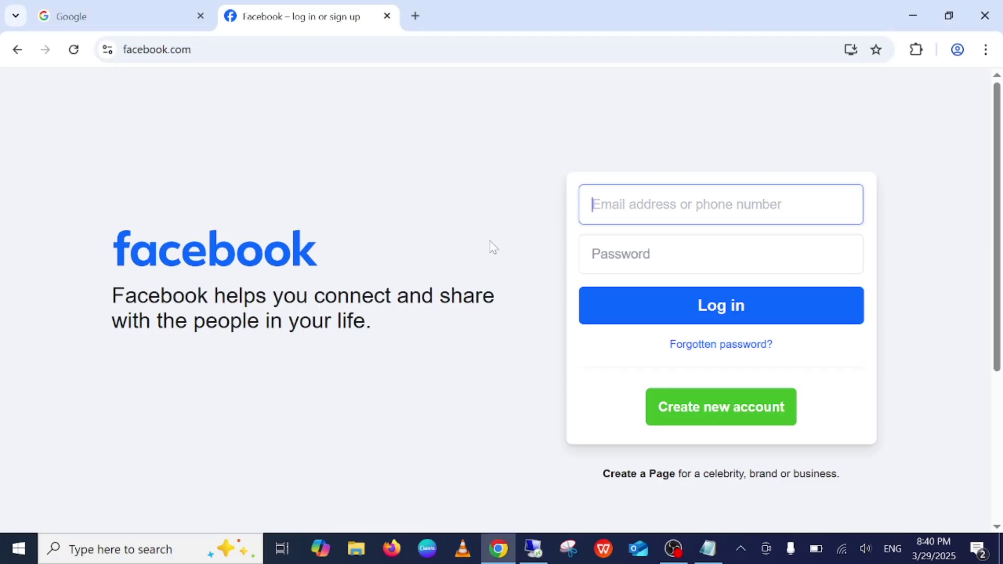
# Step: Close Chrome, add a blank line below Step 4 in the Notepad notes, and highlight "Reset Network Settings"
pyautogui.click(979, 24)
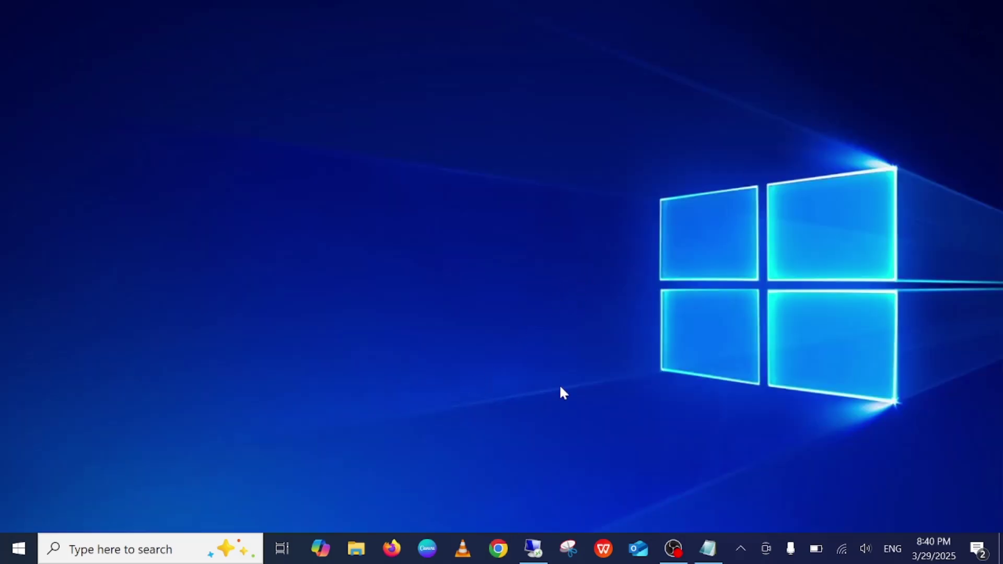
pyautogui.click(709, 548)
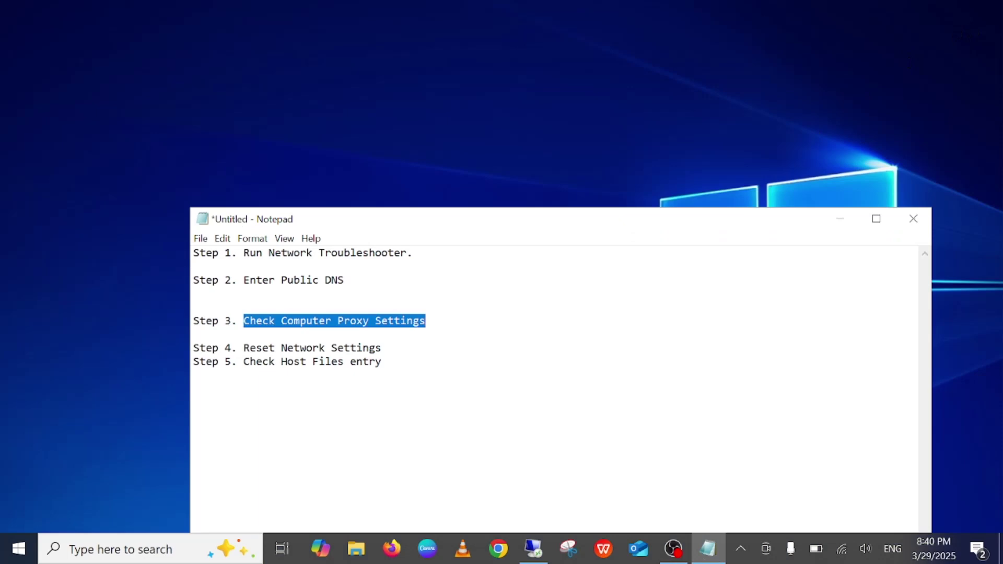
pyautogui.click(382, 347)
pyautogui.press('Return')
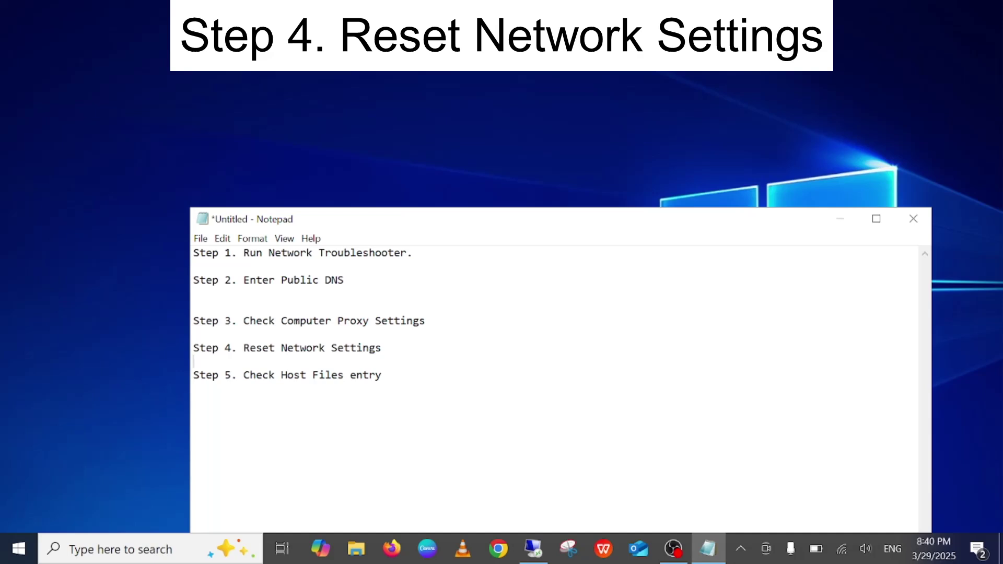
pyautogui.moveTo(243, 348); pyautogui.dragTo(382, 348)
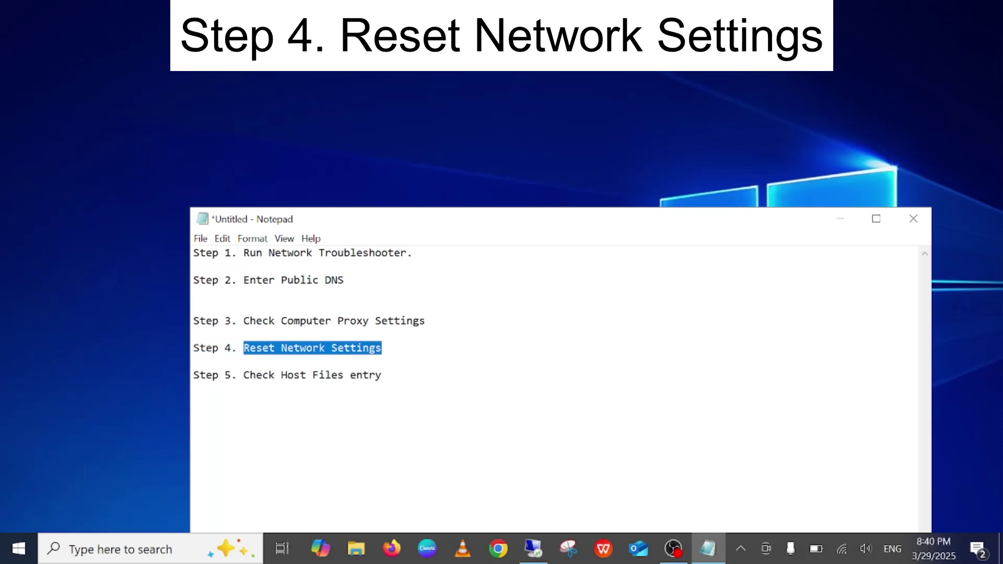
# Step: Search Windows for "control" and open Control Panel
pyautogui.click(120, 549)
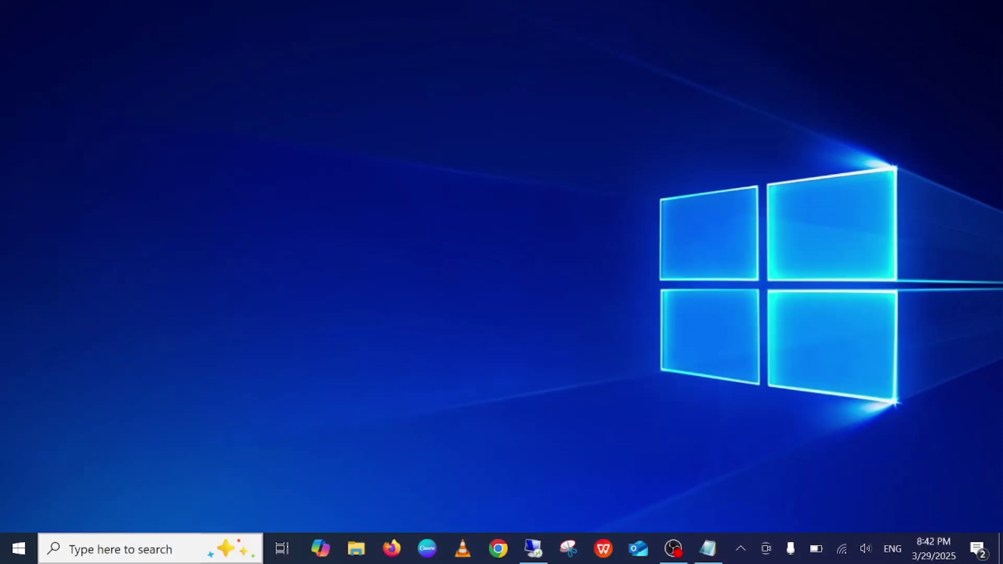
pyautogui.click(120, 549)
pyautogui.write('c')
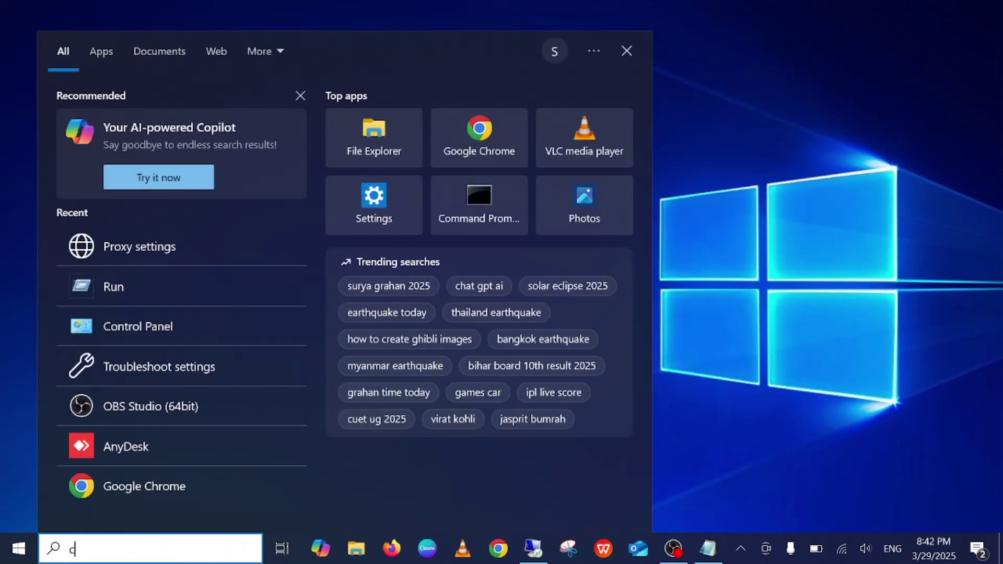
pyautogui.write('ontrol')
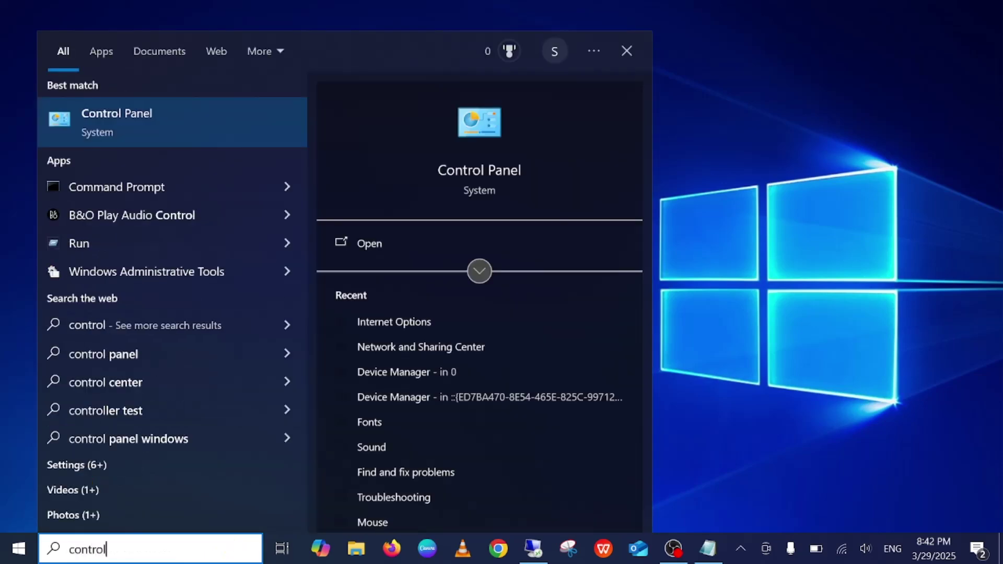
pyautogui.click(177, 137)
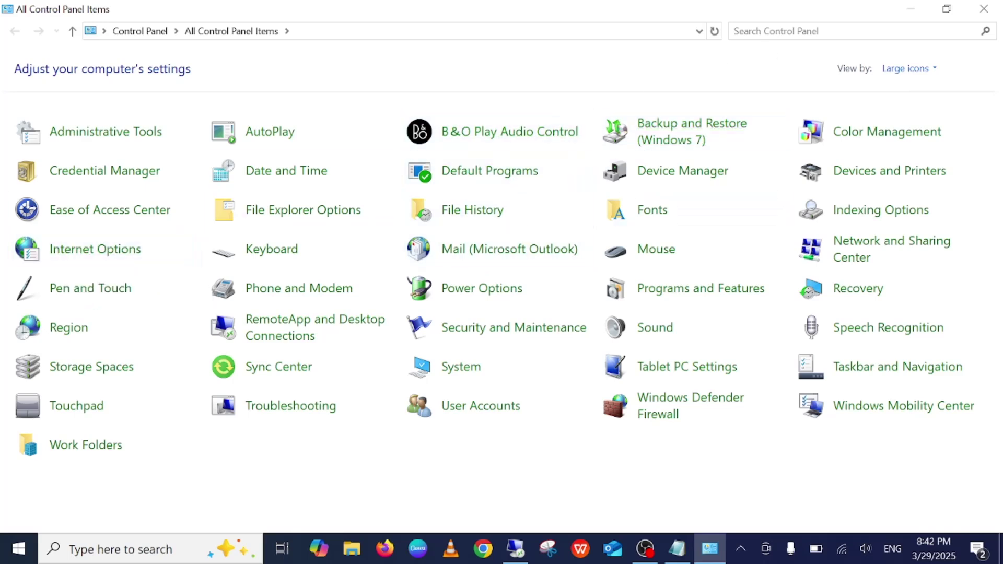
# Step: Open Internet Options from Control Panel and minimize the Control Panel window behind it
pyautogui.click(122, 254)
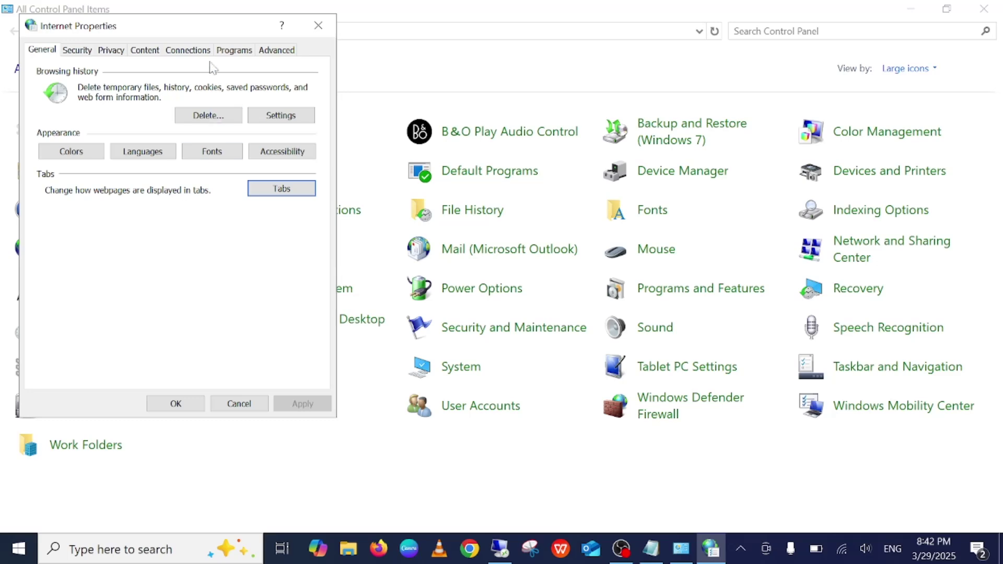
pyautogui.moveTo(204, 17); pyautogui.dragTo(297, 73)
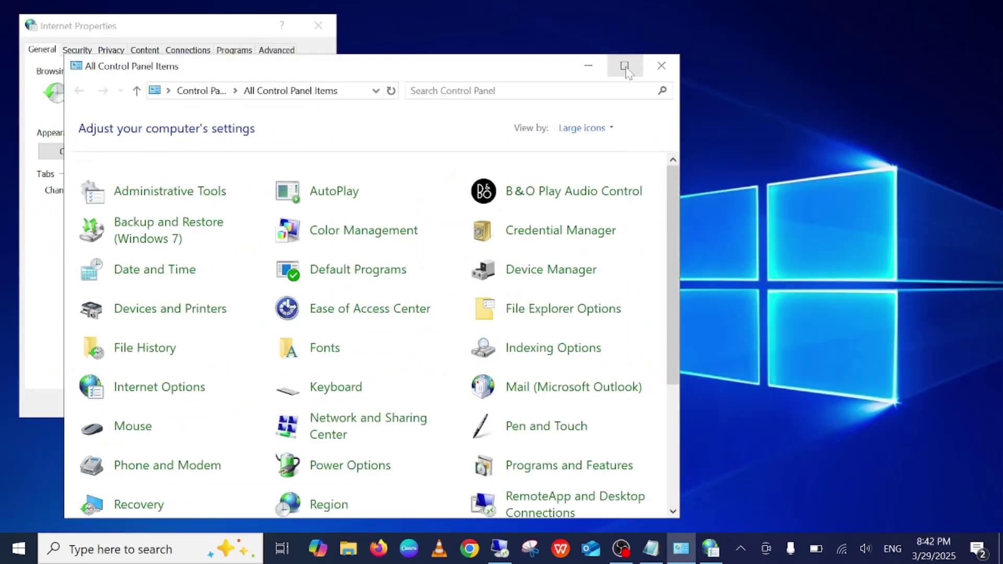
pyautogui.click(624, 66)
pyautogui.click(681, 548)
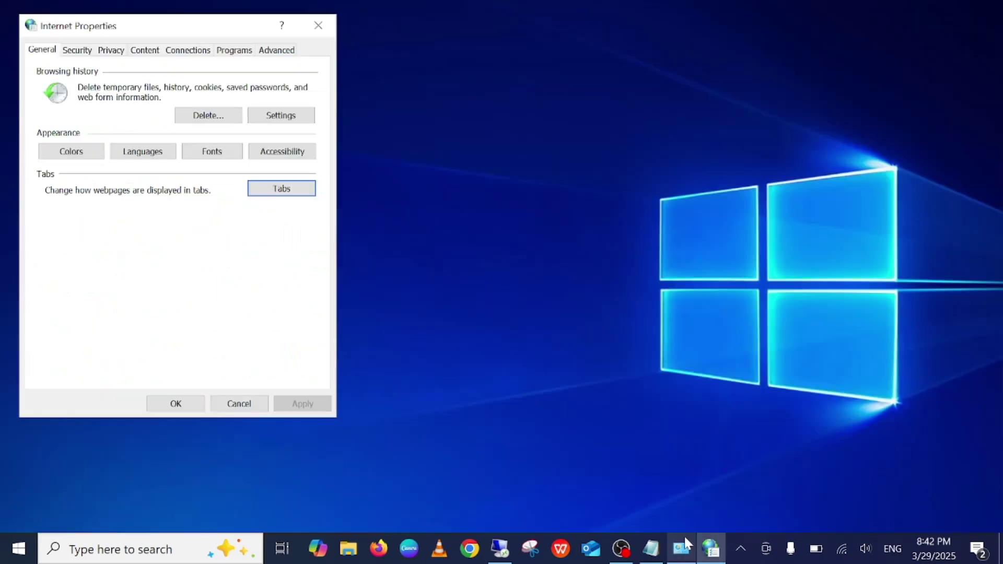
# Step: Look through the advanced, general and security settings in Internet Properties, and clear the SSL state
pyautogui.click(269, 50)
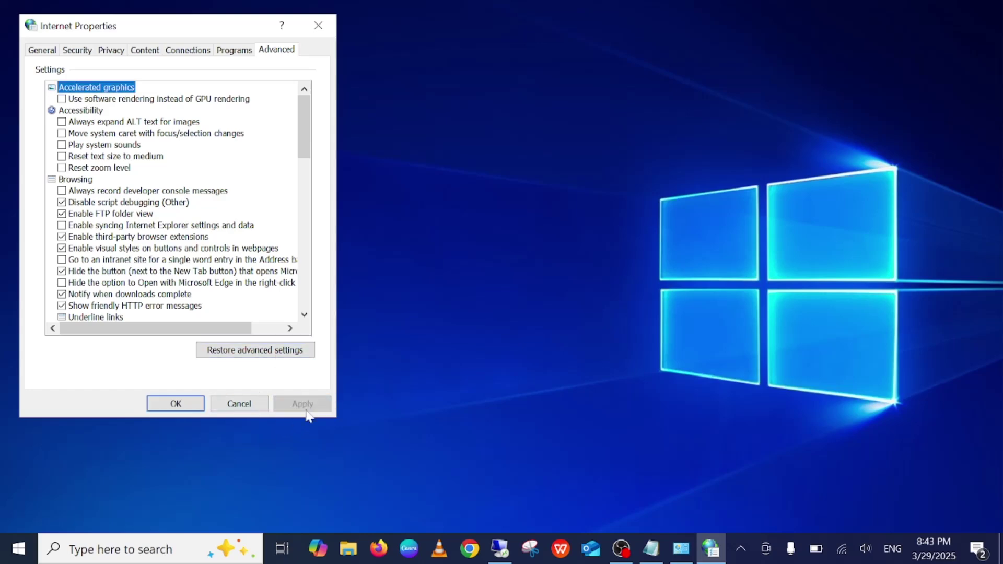
pyautogui.click(46, 50)
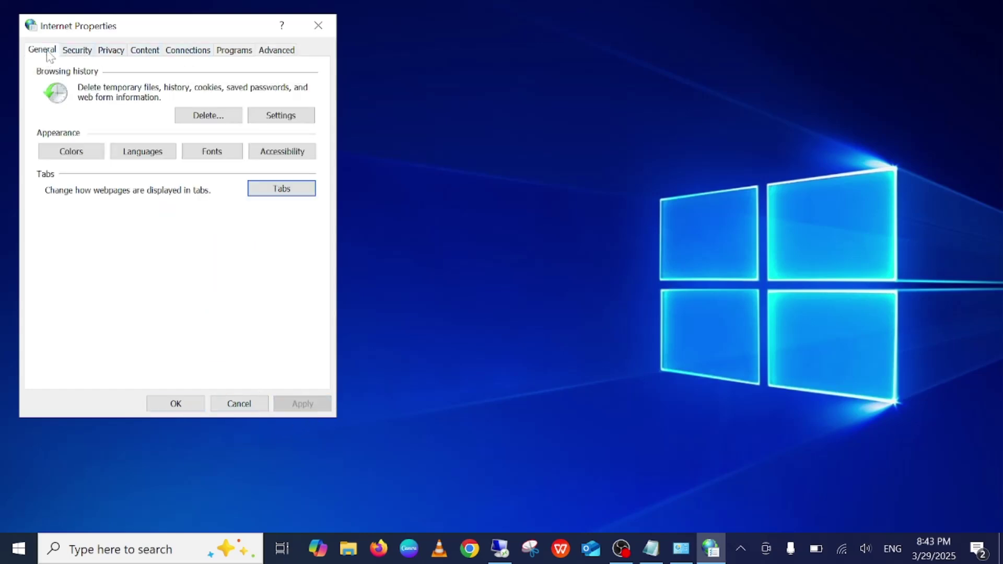
pyautogui.click(72, 52)
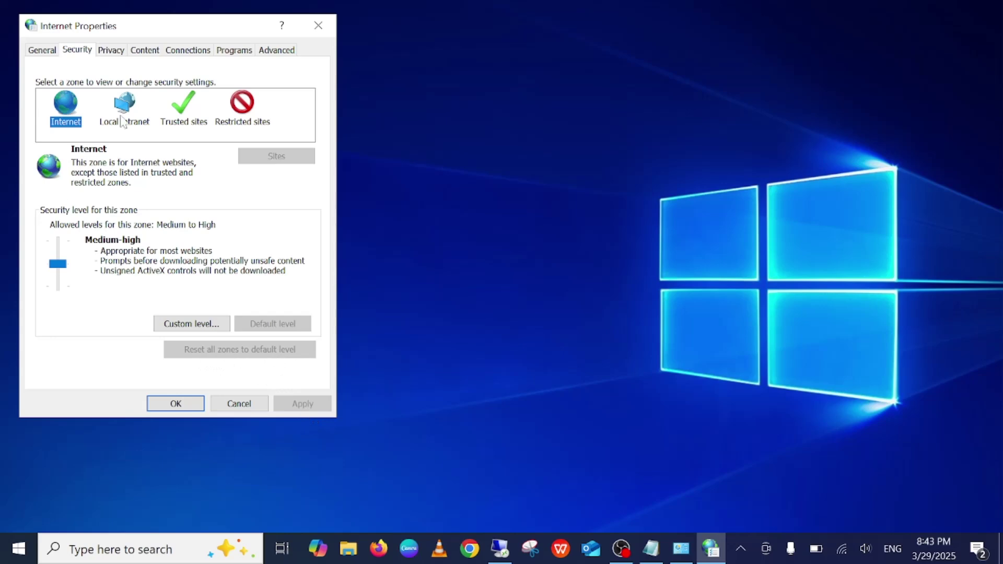
pyautogui.click(118, 50)
pyautogui.click(145, 51)
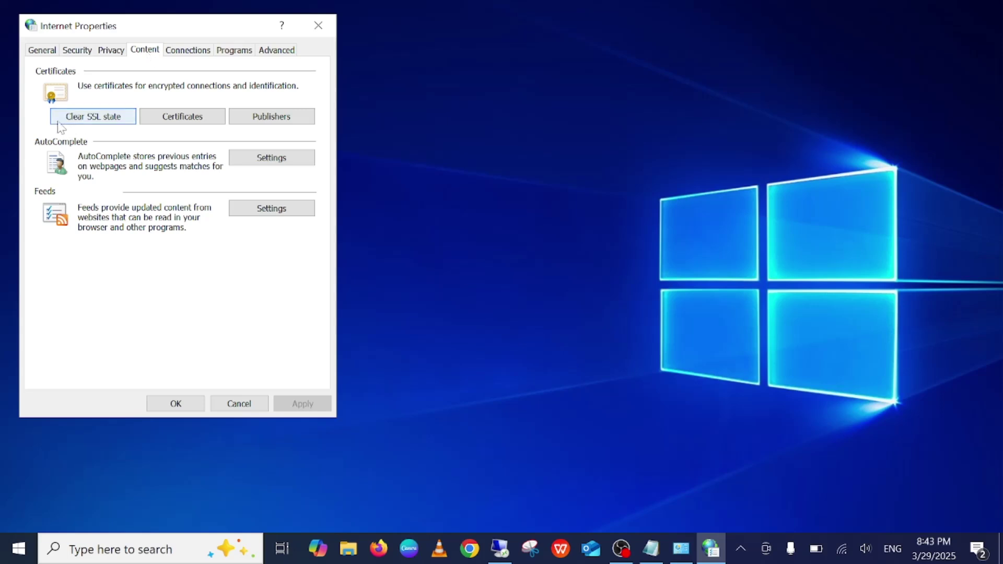
pyautogui.click(107, 120)
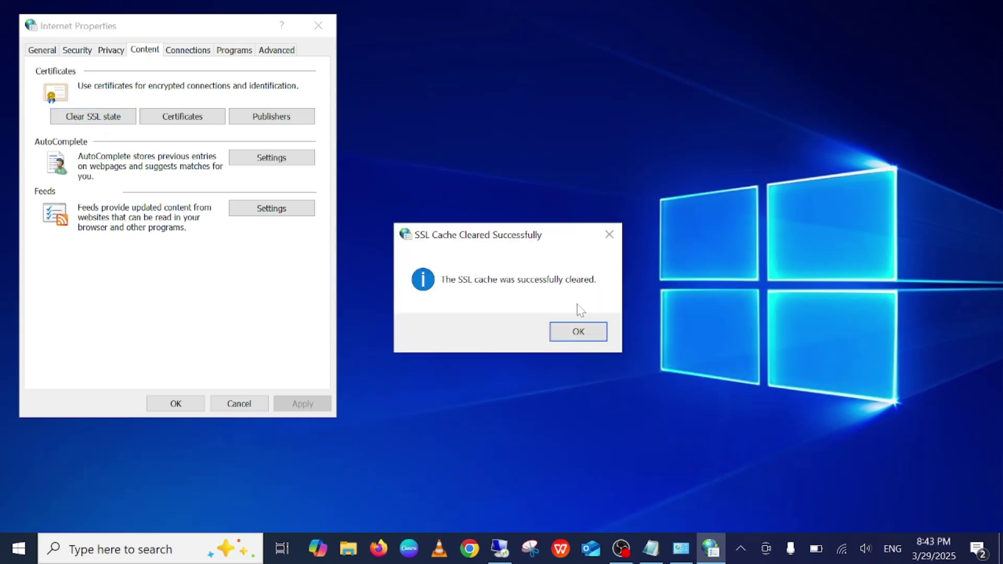
pyautogui.click(597, 334)
# Step: Review the connections, programs and advanced settings in Internet Properties, and close the dialog
pyautogui.click(190, 53)
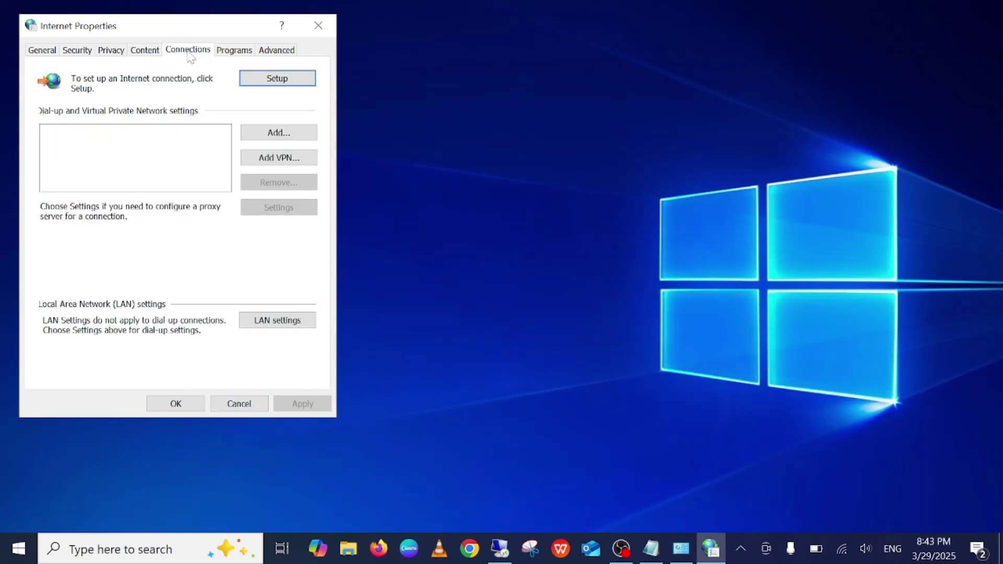
pyautogui.click(230, 51)
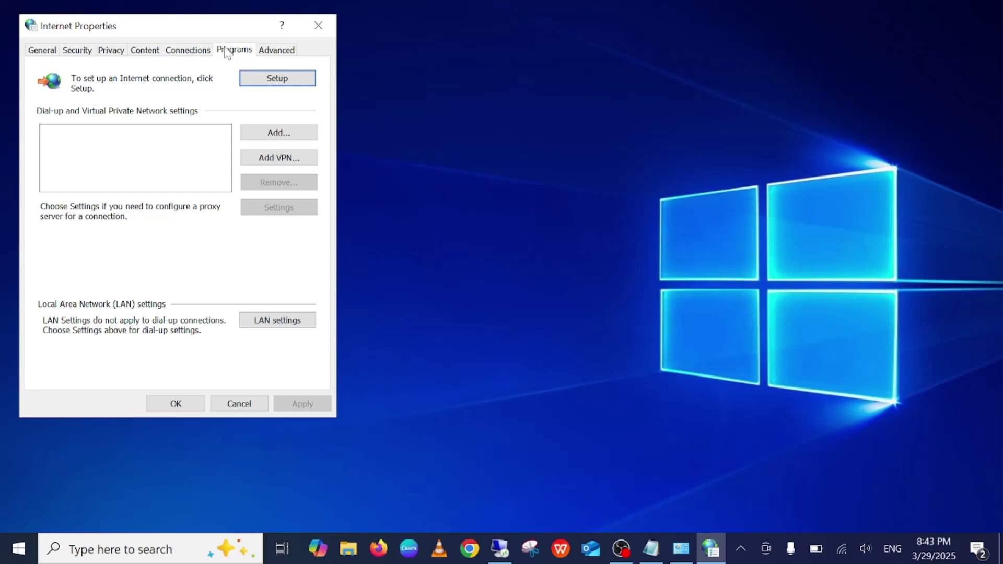
pyautogui.click(283, 59)
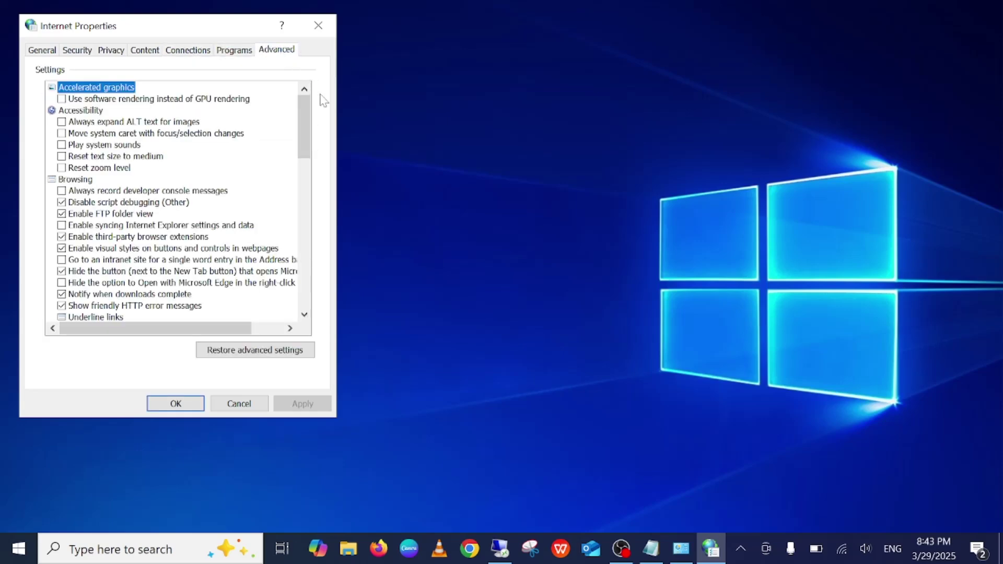
pyautogui.click(318, 25)
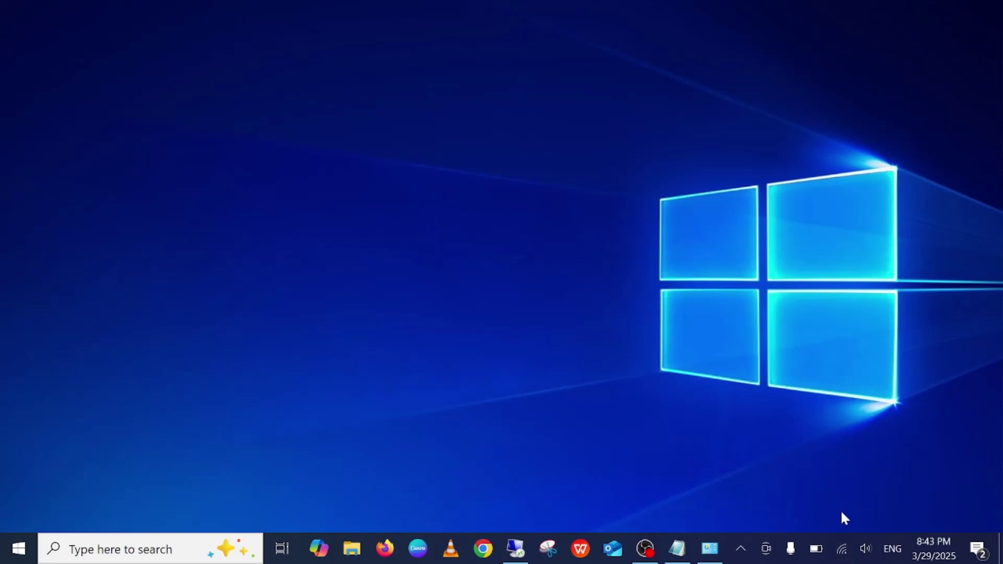
# Step: Open the Network reset page from the Network & Internet settings and start the reset
pyautogui.rightClick(847, 552)
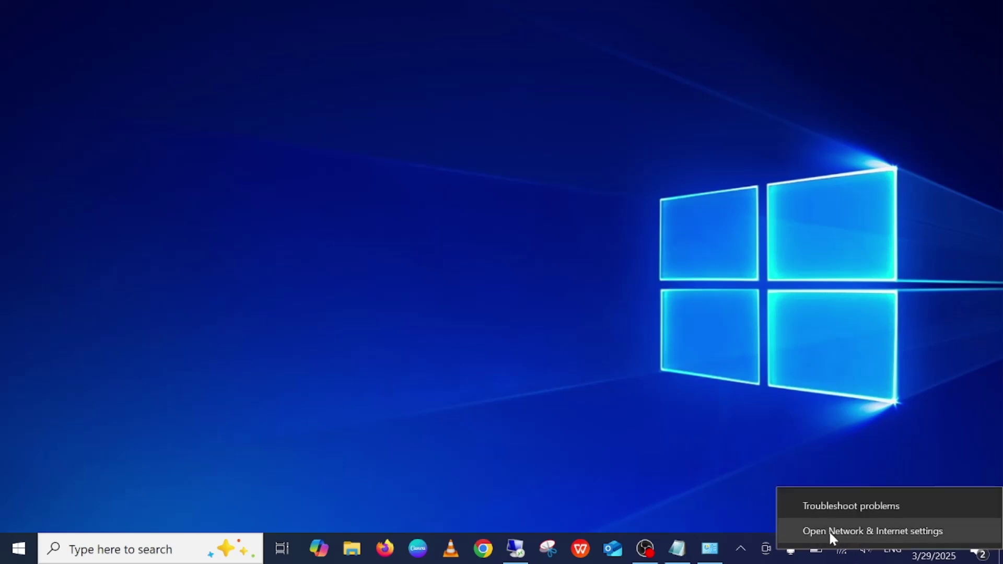
pyautogui.click(891, 531)
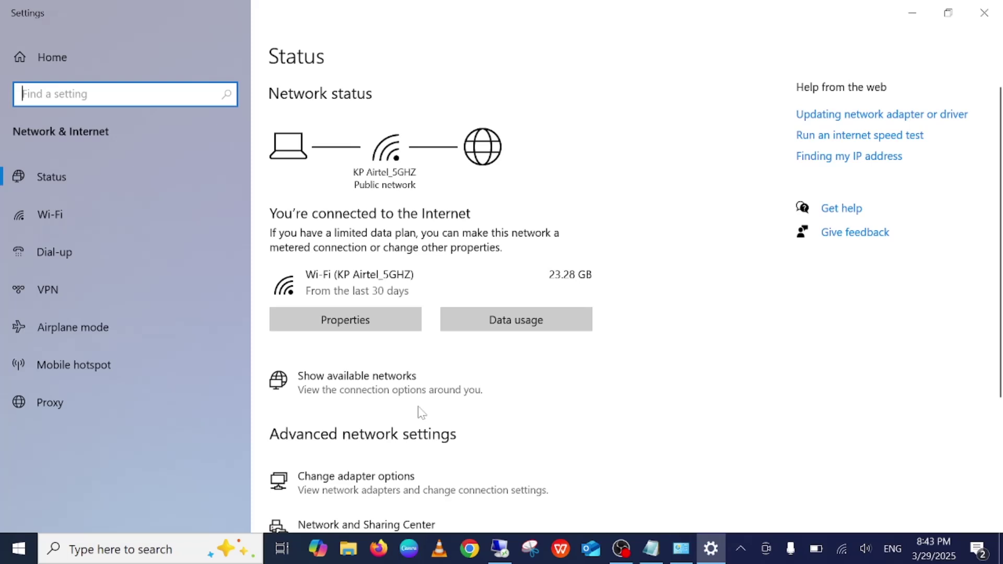
pyautogui.scroll(-4, 422, 412)
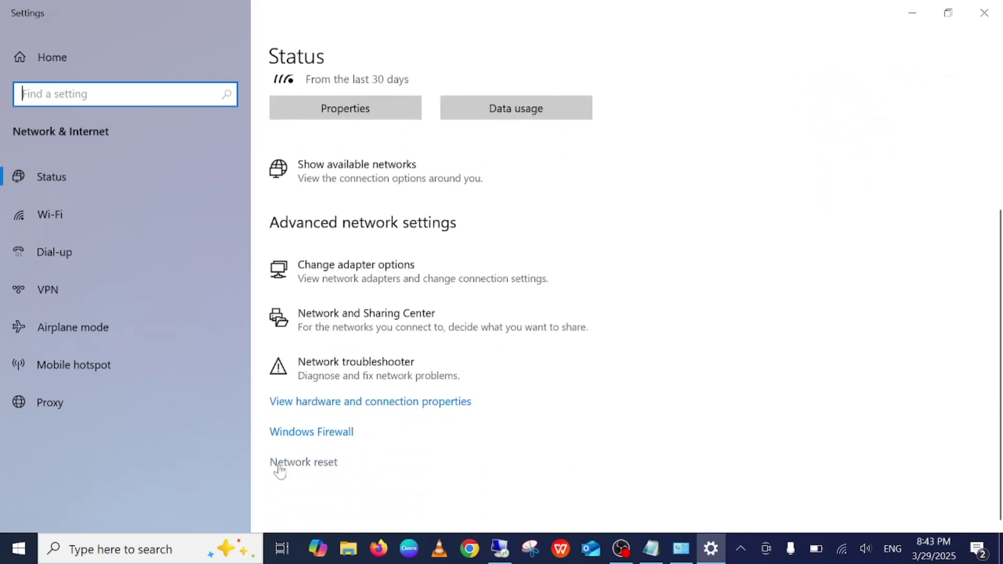
pyautogui.click(315, 465)
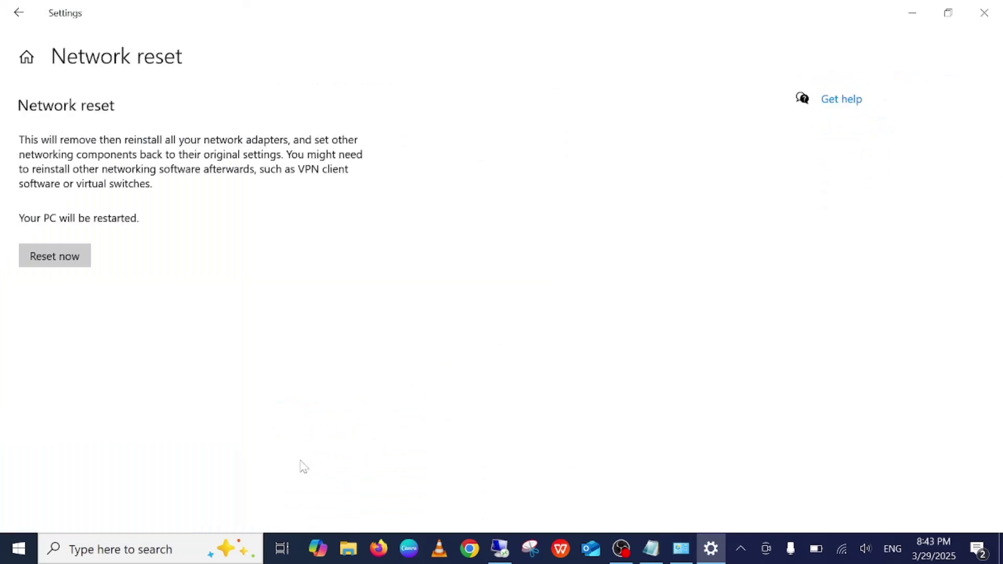
pyautogui.click(74, 258)
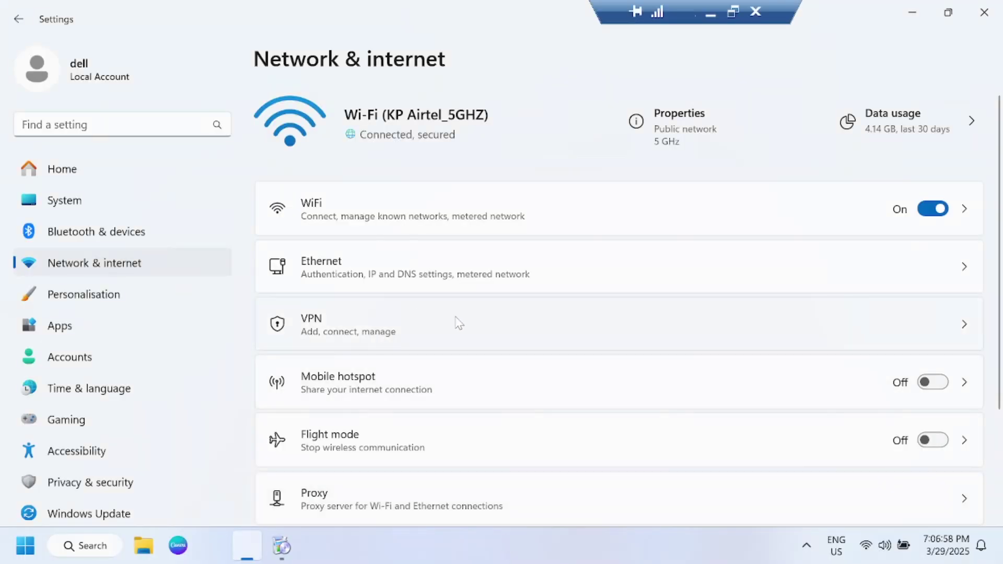
# Step: Open Network reset under advanced network settings in the Windows 11 session, decline the reset, close Settings and minimize the session
pyautogui.scroll(-3, 455, 324)
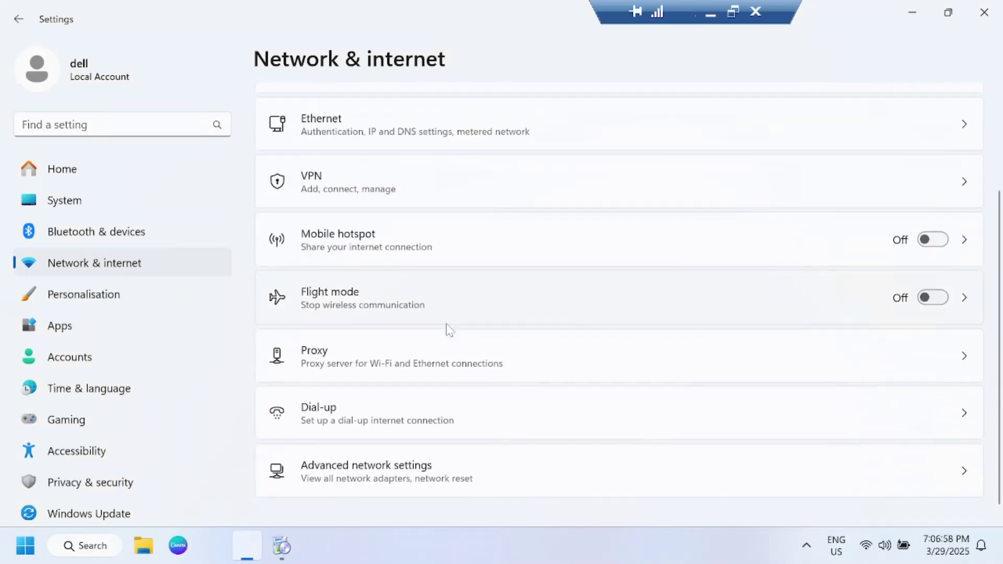
pyautogui.click(385, 480)
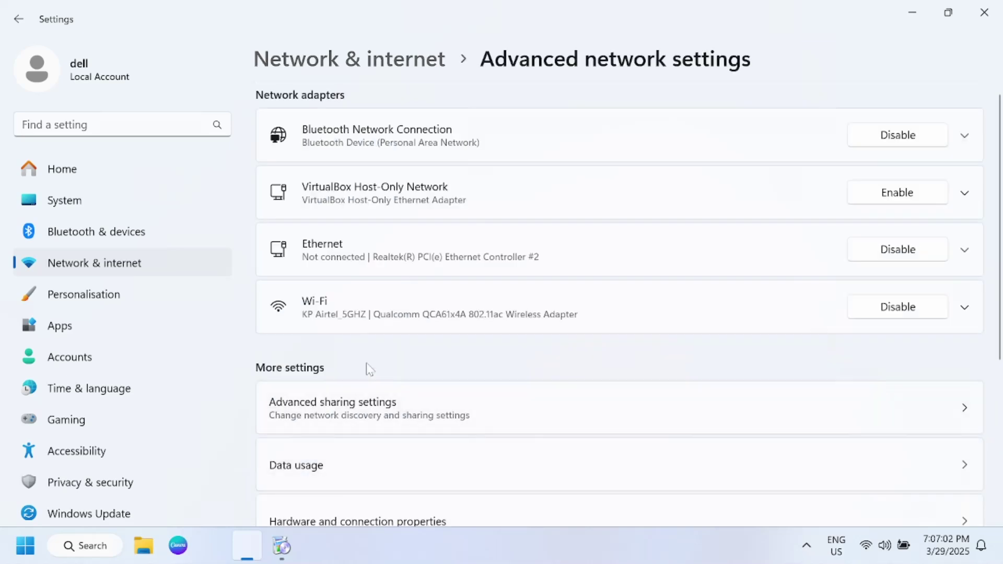
pyautogui.scroll(-5, 374, 368)
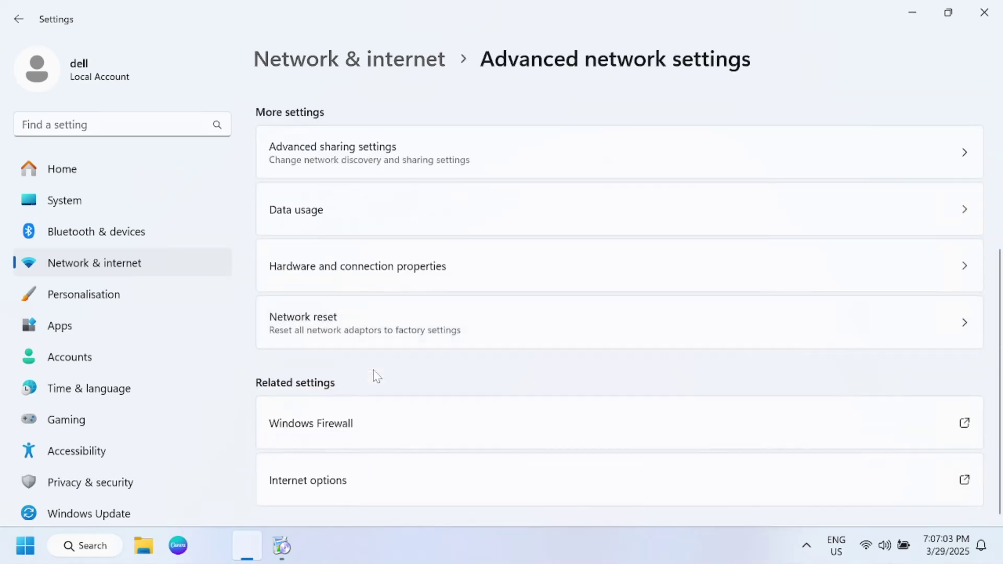
pyautogui.click(352, 329)
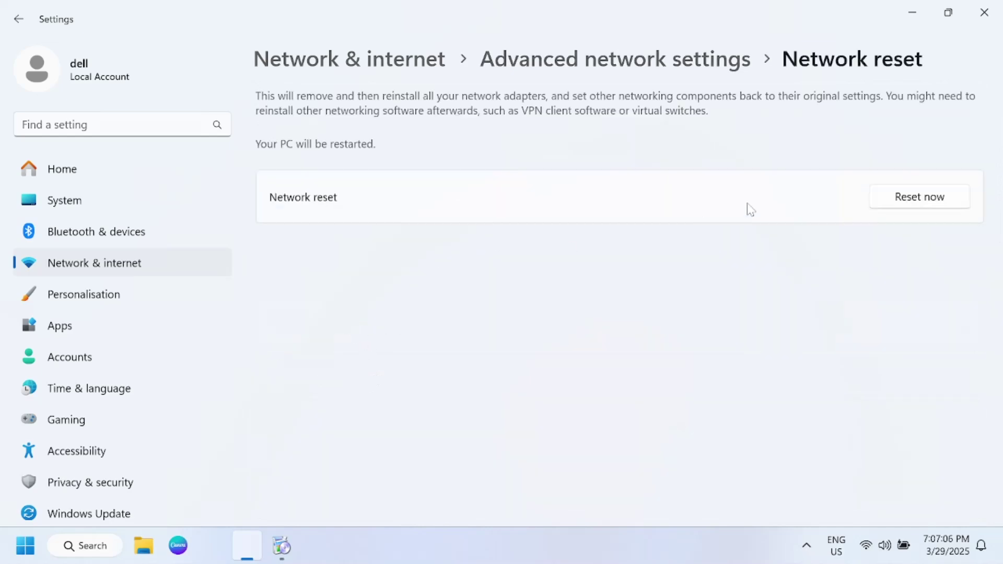
pyautogui.click(925, 208)
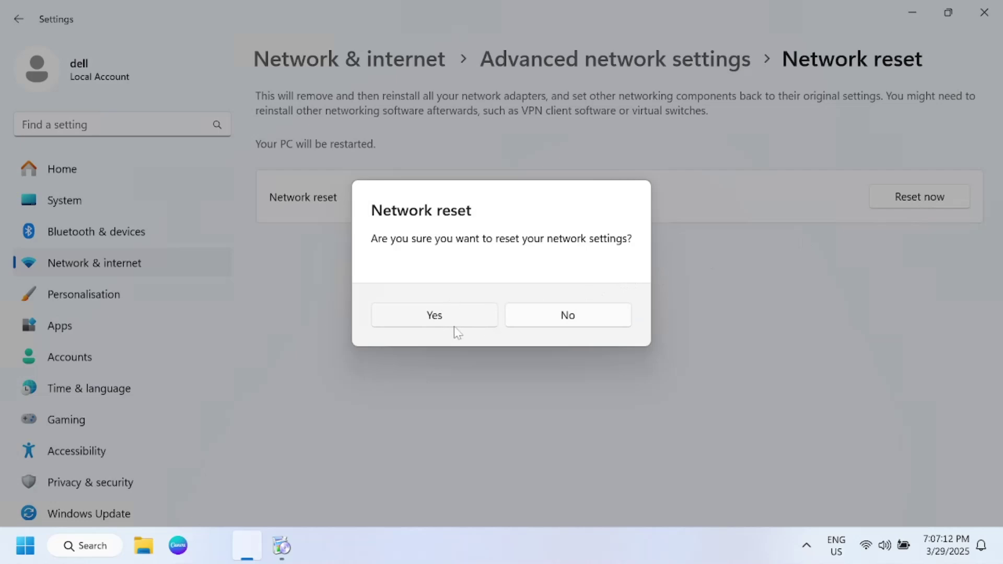
pyautogui.click(579, 324)
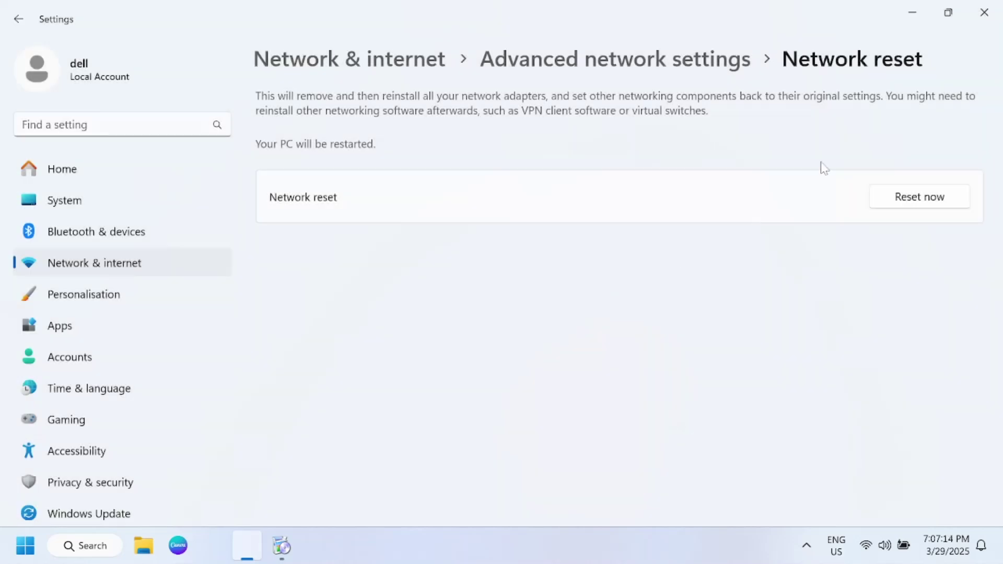
pyautogui.click(985, 12)
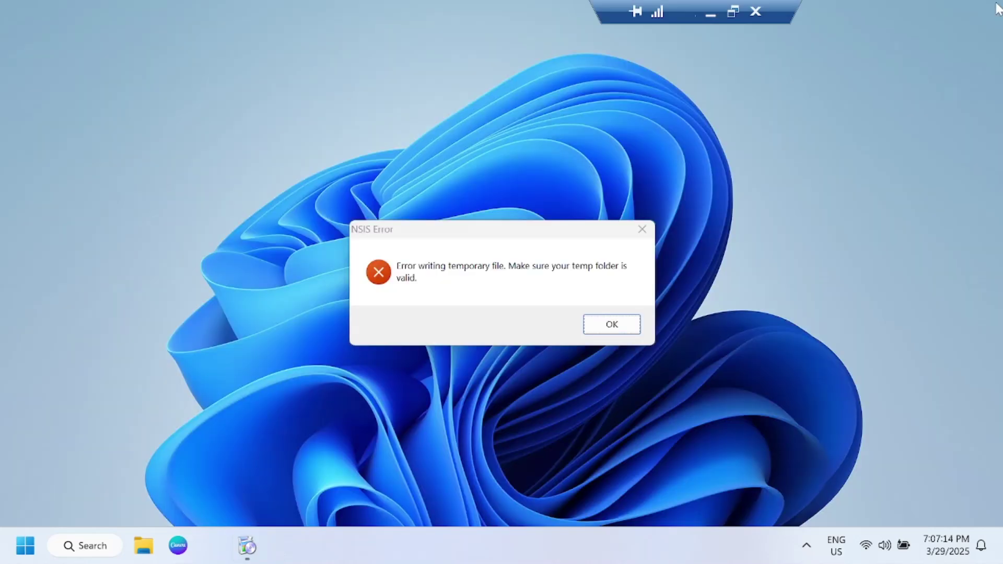
pyautogui.click(707, 11)
# Step: Confirm the network reset, dismiss the sign-out notice and close Settings
pyautogui.click(444, 305)
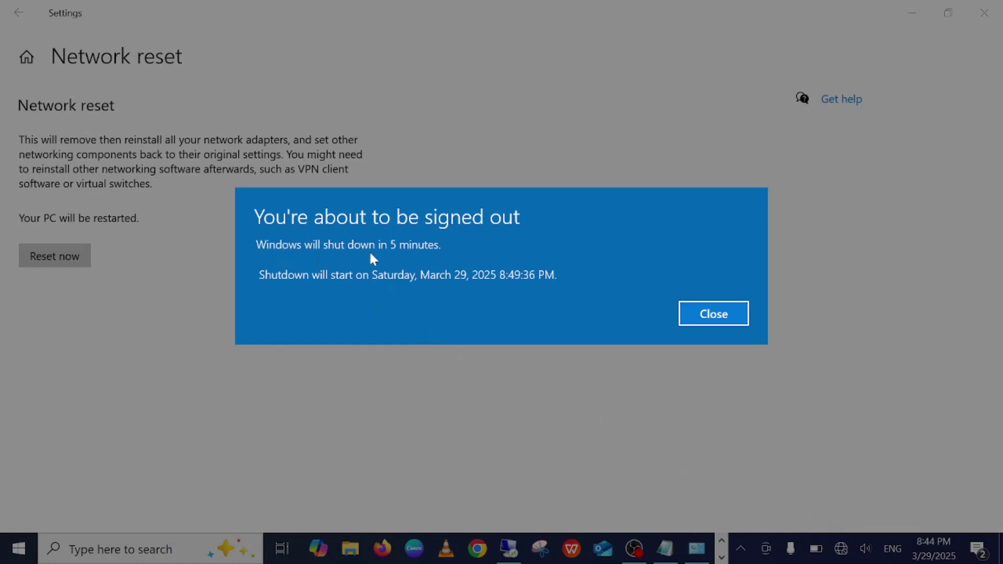
pyautogui.click(711, 314)
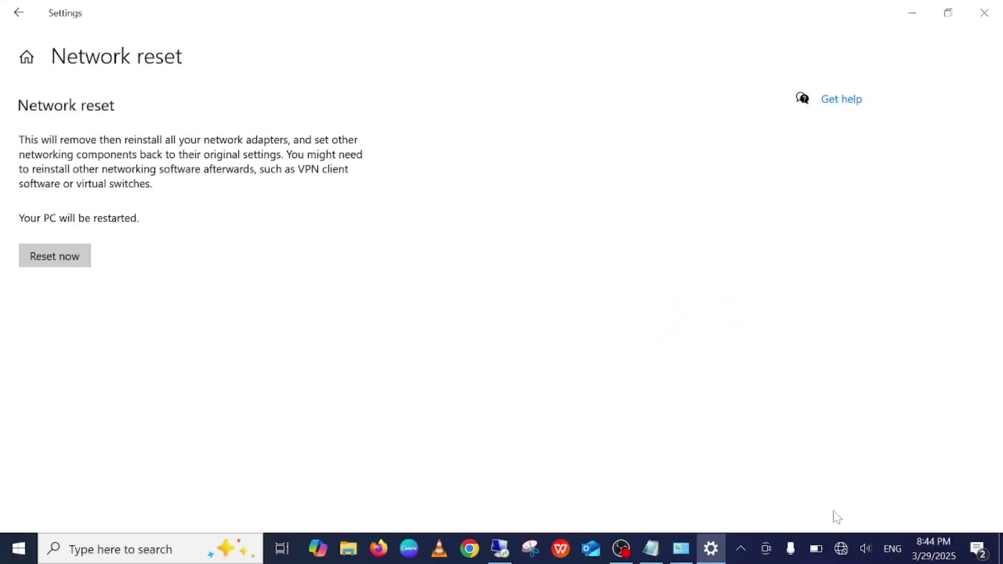
pyautogui.click(983, 12)
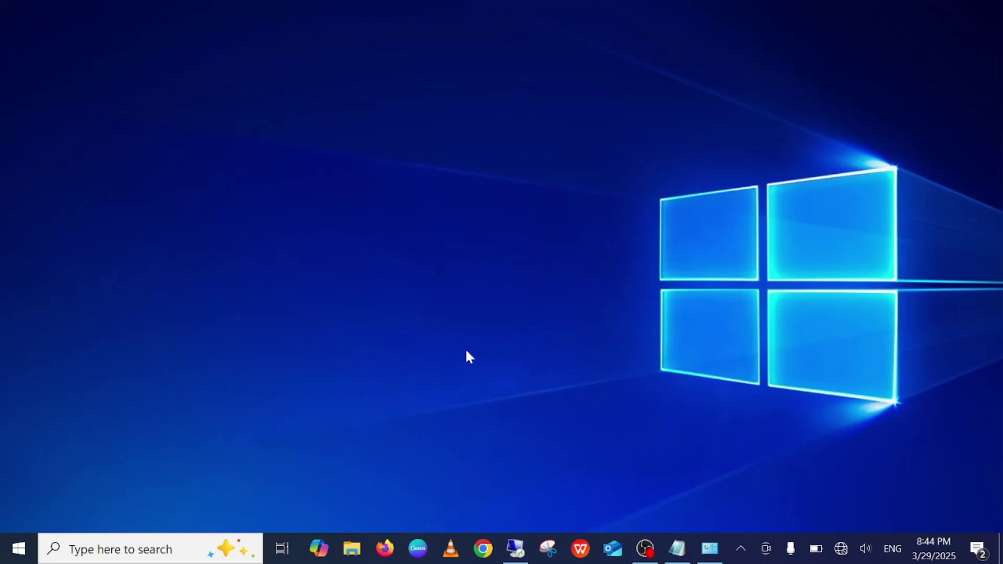
# Step: Bring up the notes, highlight "Check Host Files entry" in step 5, and minimize the notes window
pyautogui.click(677, 548)
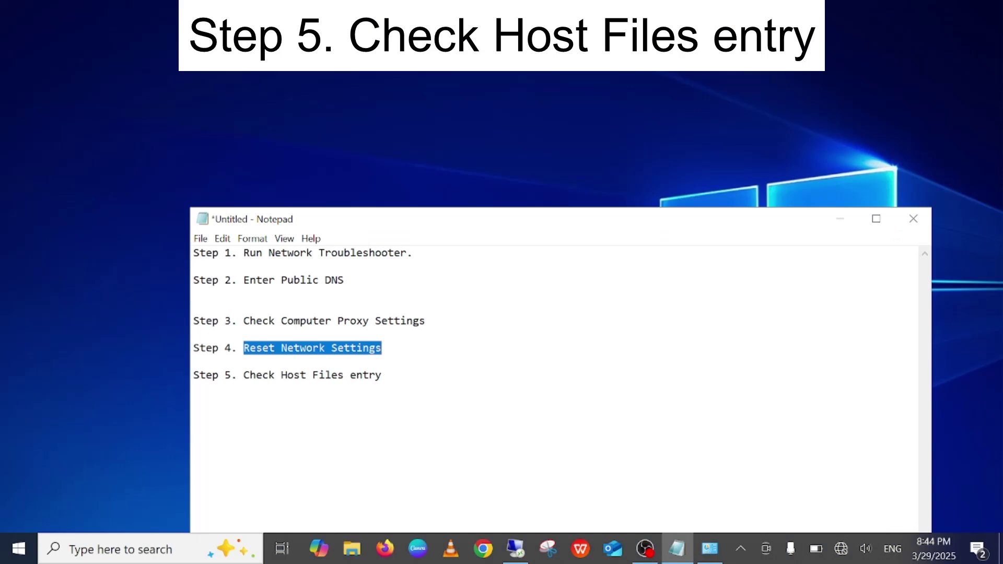
pyautogui.moveTo(243, 375); pyautogui.dragTo(381, 375)
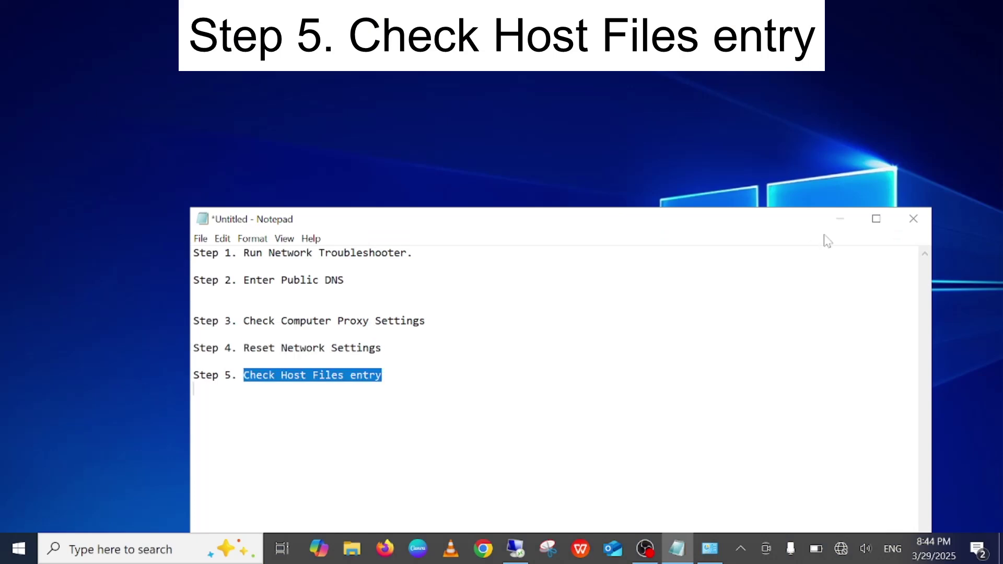
pyautogui.click(840, 218)
# Step: Search Windows for "notepad", run Notepad as administrator, and move its window up slightly
pyautogui.click(162, 550)
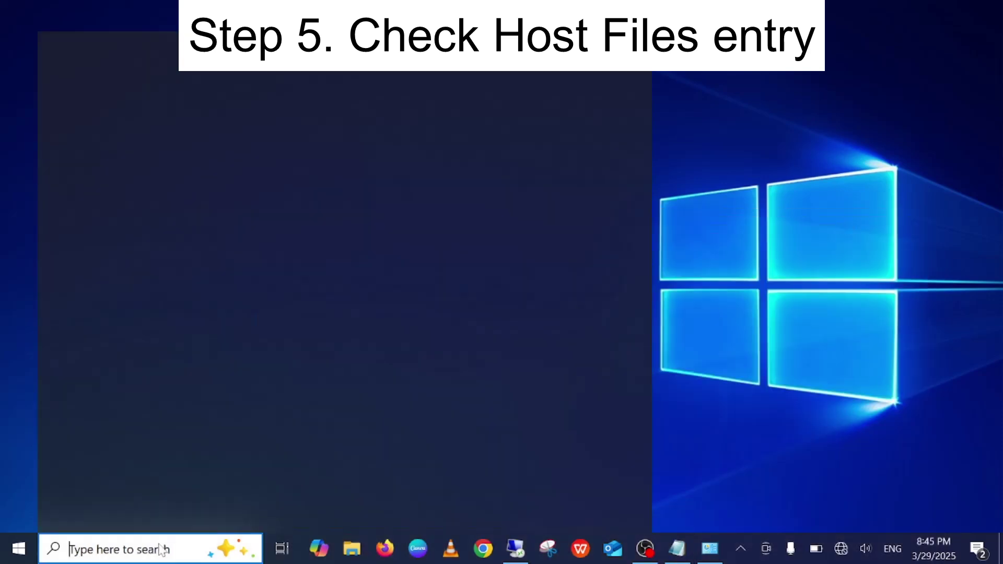
pyautogui.write('notepad')
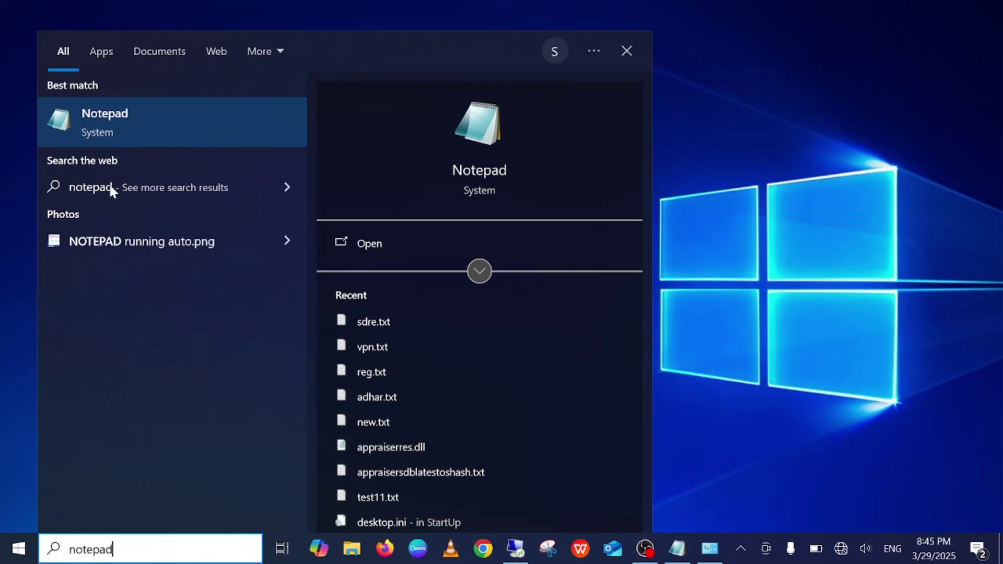
pyautogui.rightClick(208, 125)
pyautogui.click(272, 143)
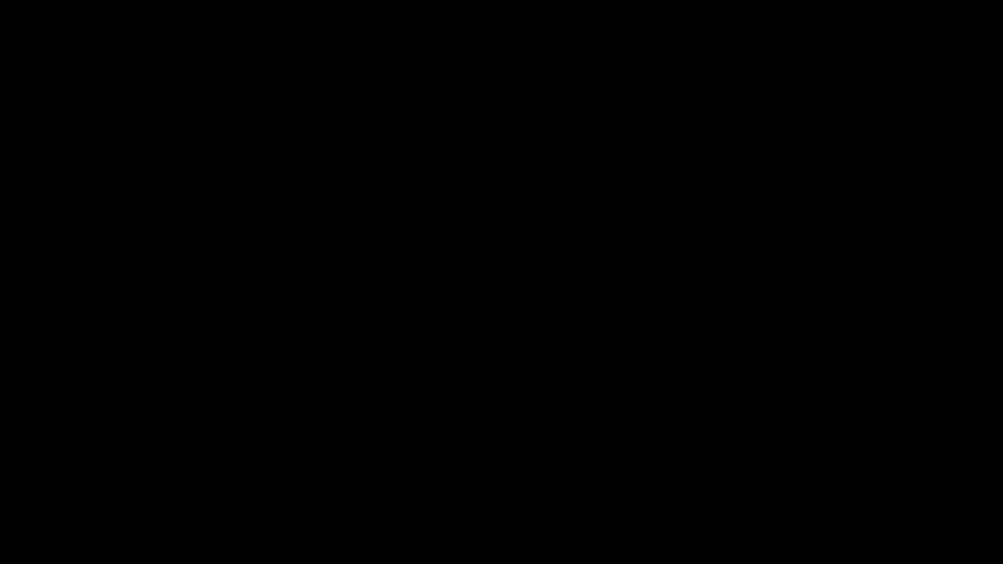
pyautogui.click(438, 192)
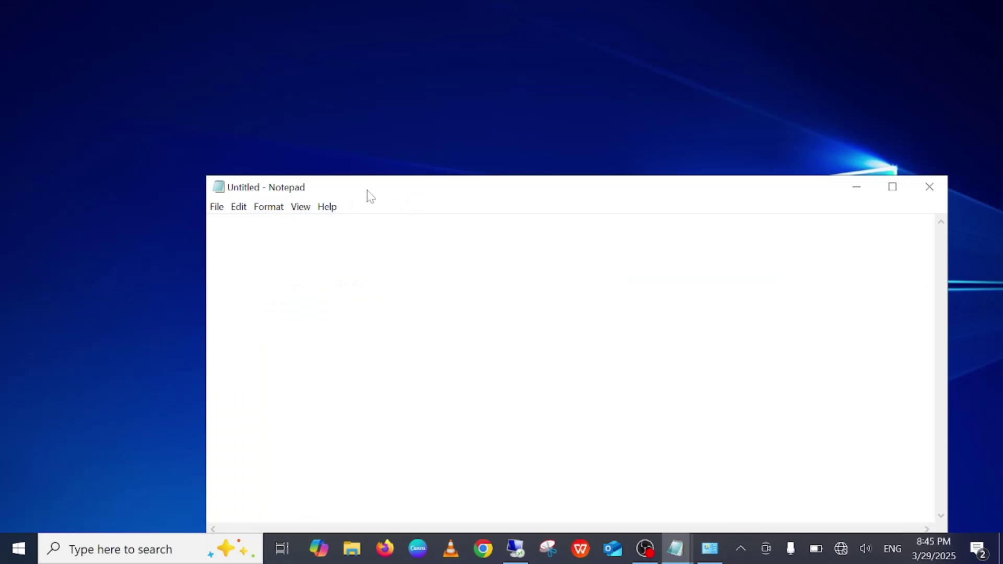
pyautogui.moveTo(369, 195); pyautogui.dragTo(351, 168)
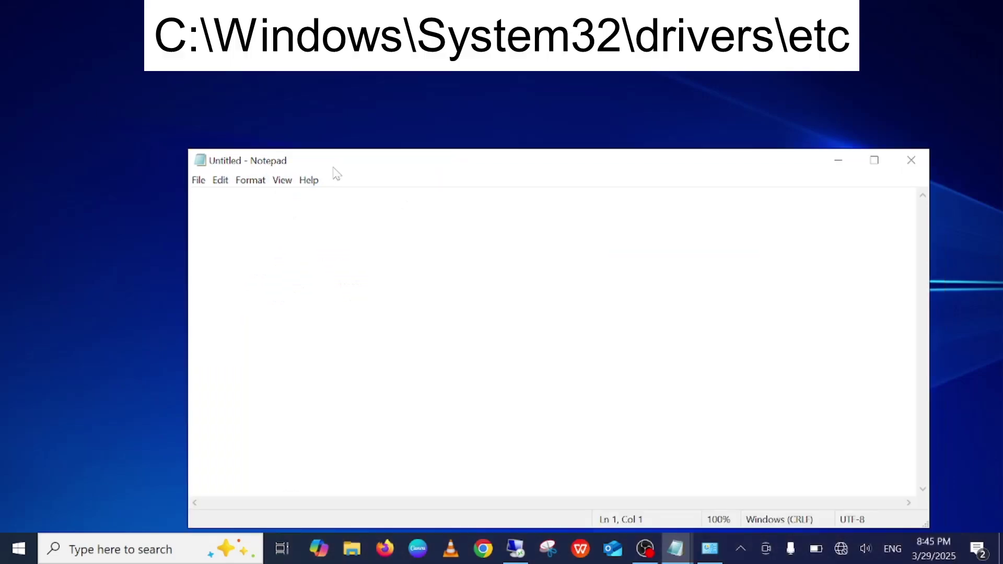
# Step: Bring up Notepad's Open dialog and browse to C:\Windows\System32
pyautogui.click(198, 180)
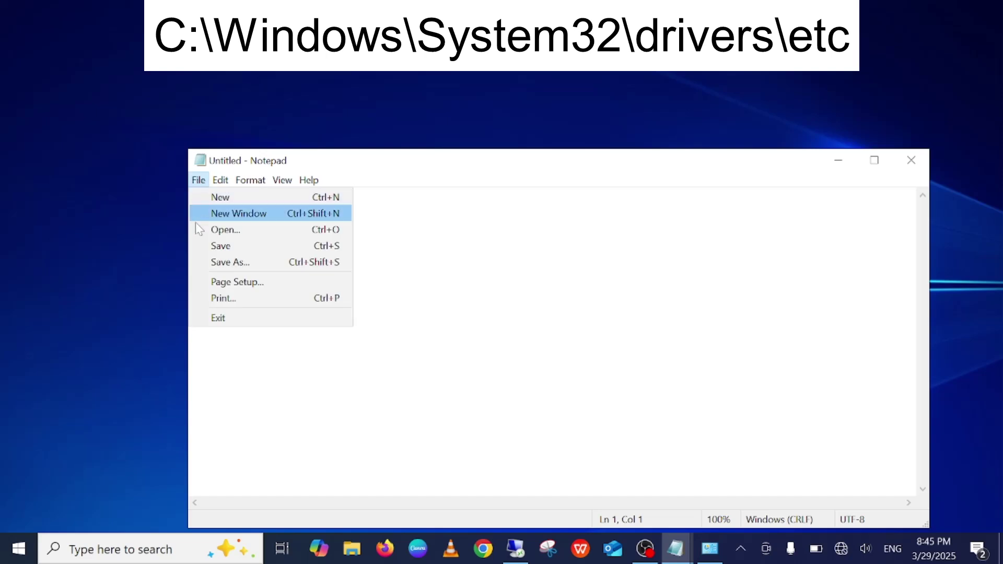
pyautogui.click(226, 230)
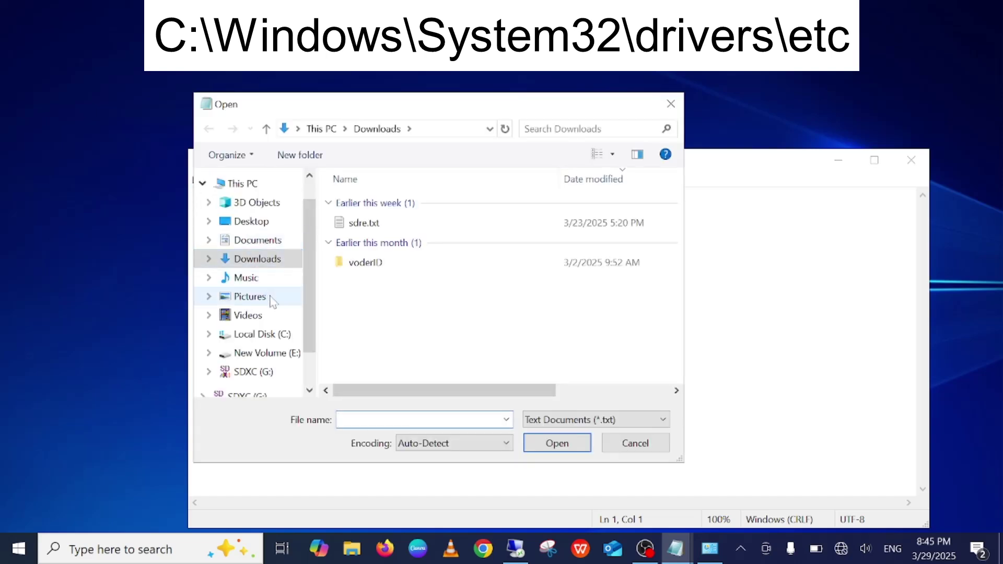
pyautogui.click(262, 289)
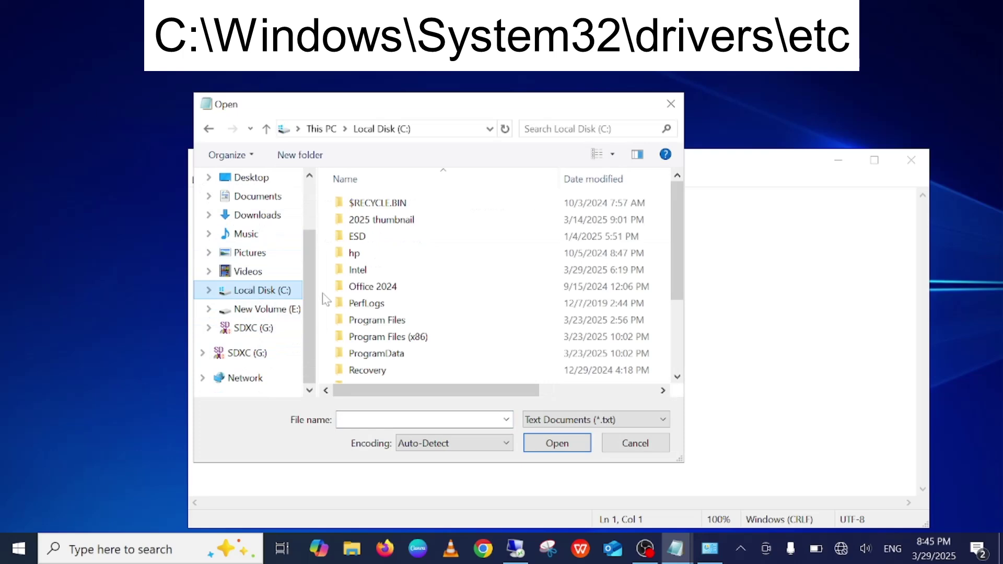
pyautogui.scroll(-2, 418, 294)
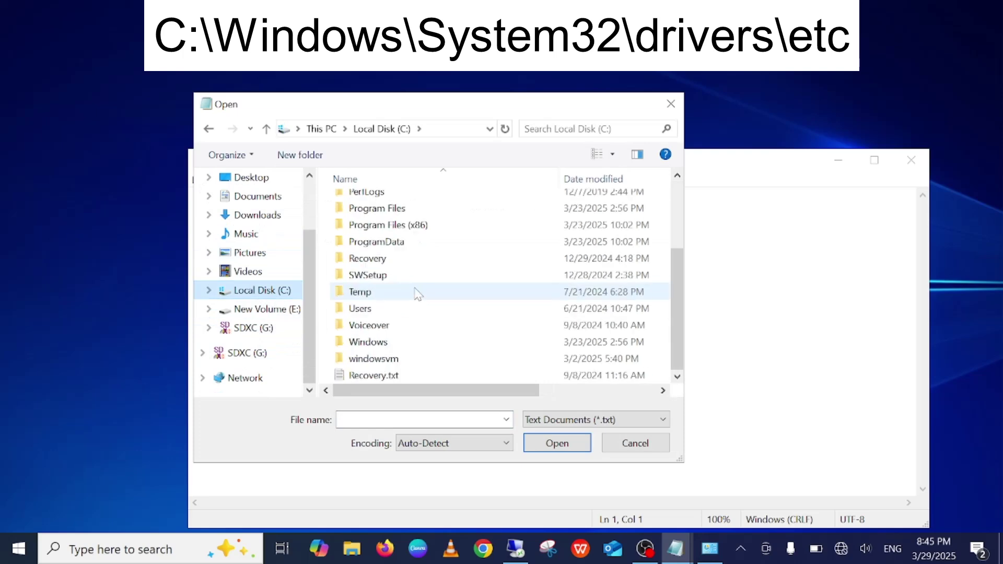
pyautogui.doubleClick(387, 343)
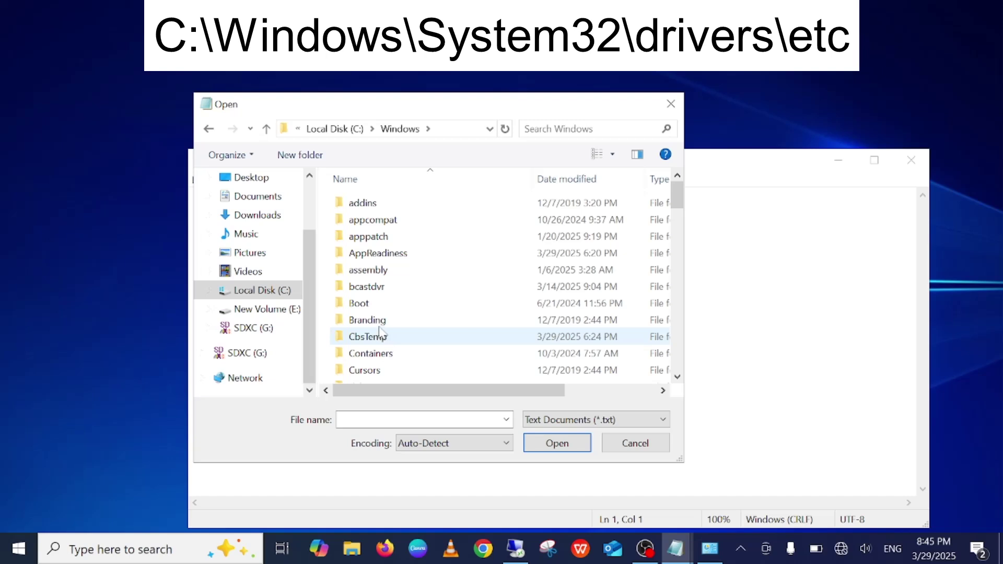
pyautogui.click(378, 325)
pyautogui.press('s')
pyautogui.scroll(-3, 376, 324)
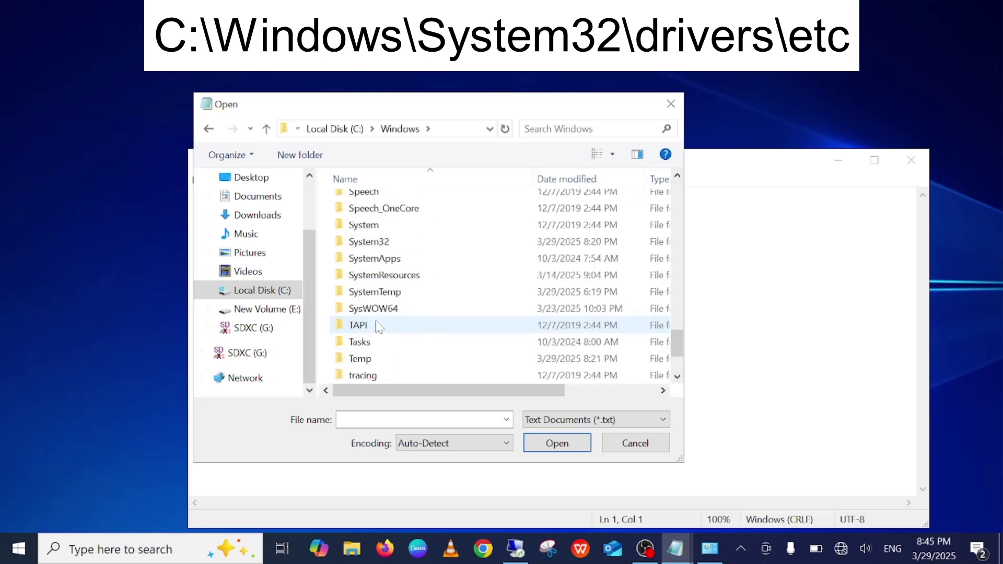
pyautogui.doubleClick(379, 233)
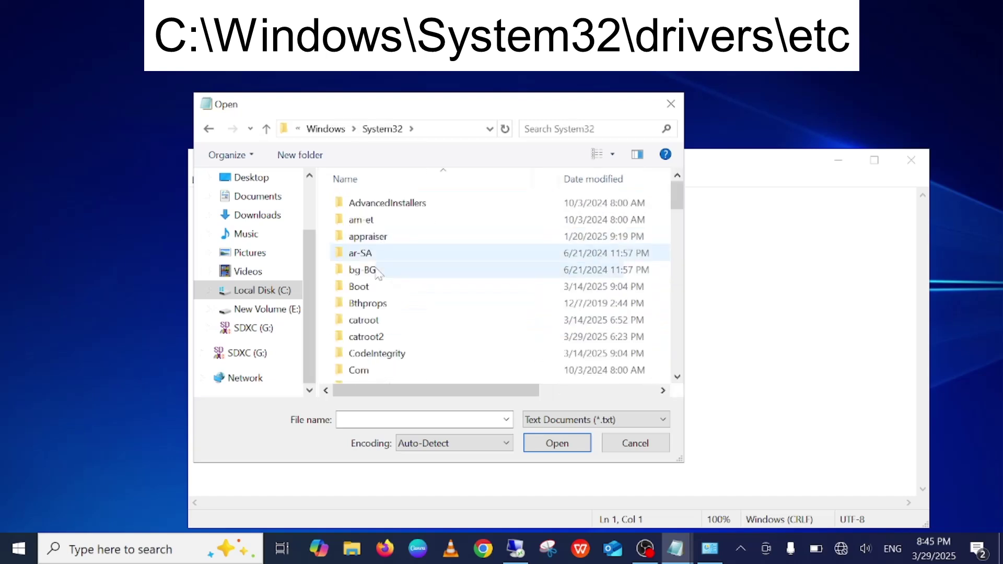
# Step: Browse from System32 into the drivers\etc folder
pyautogui.click(367, 291)
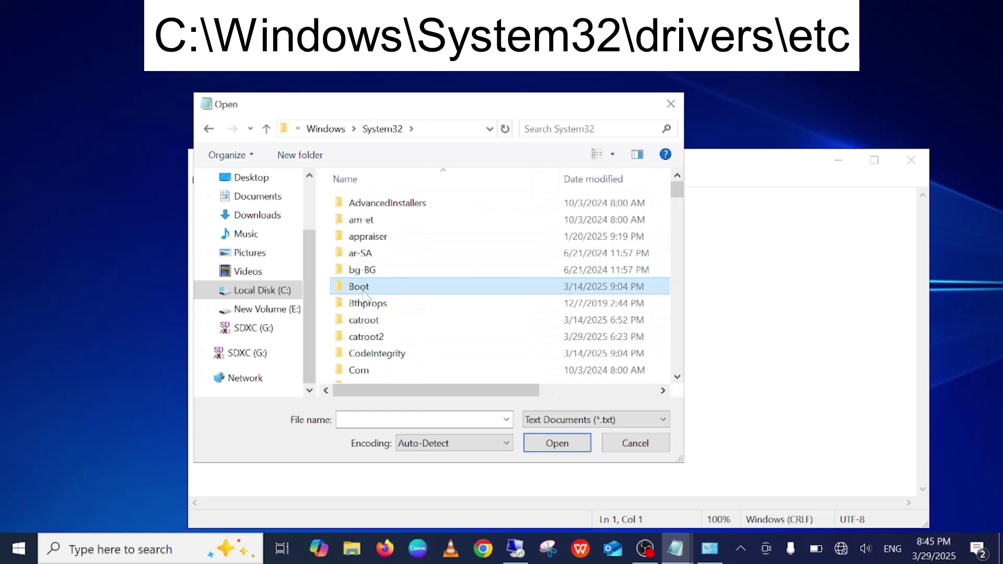
pyautogui.press('d')
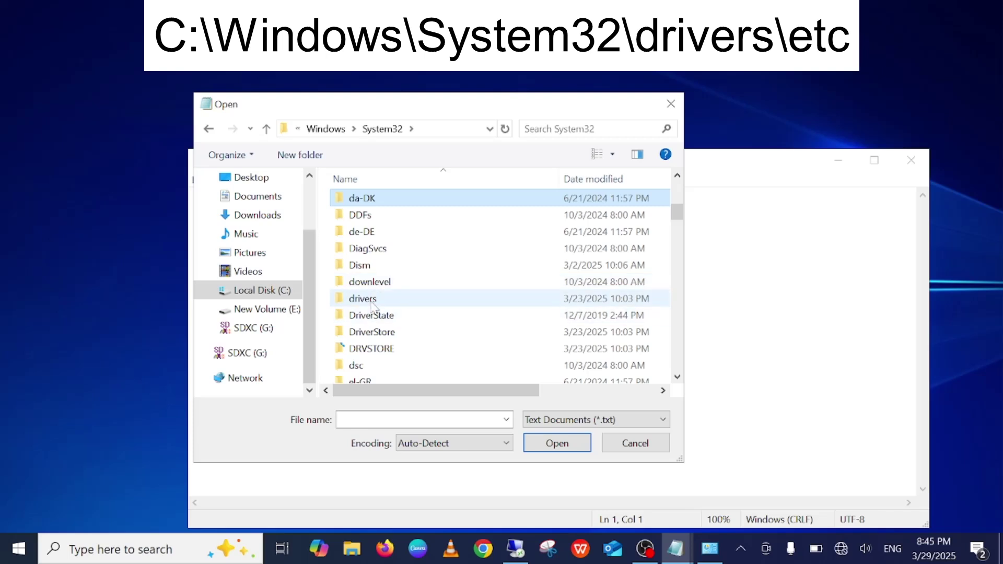
pyautogui.doubleClick(371, 301)
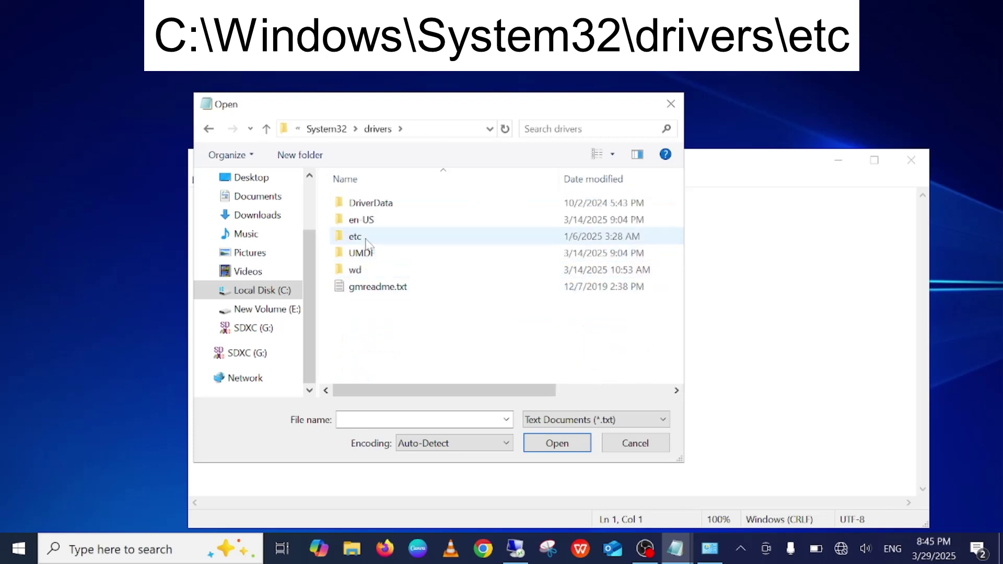
pyautogui.doubleClick(367, 239)
# Step: Set the file type filter to All Files (*.*) and open the hosts file
pyautogui.click(564, 421)
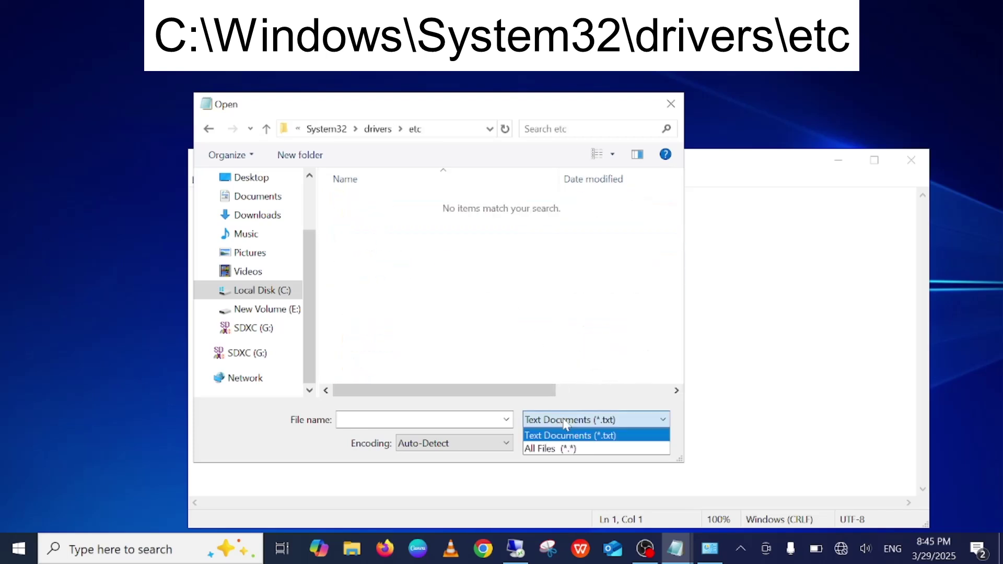
pyautogui.click(544, 448)
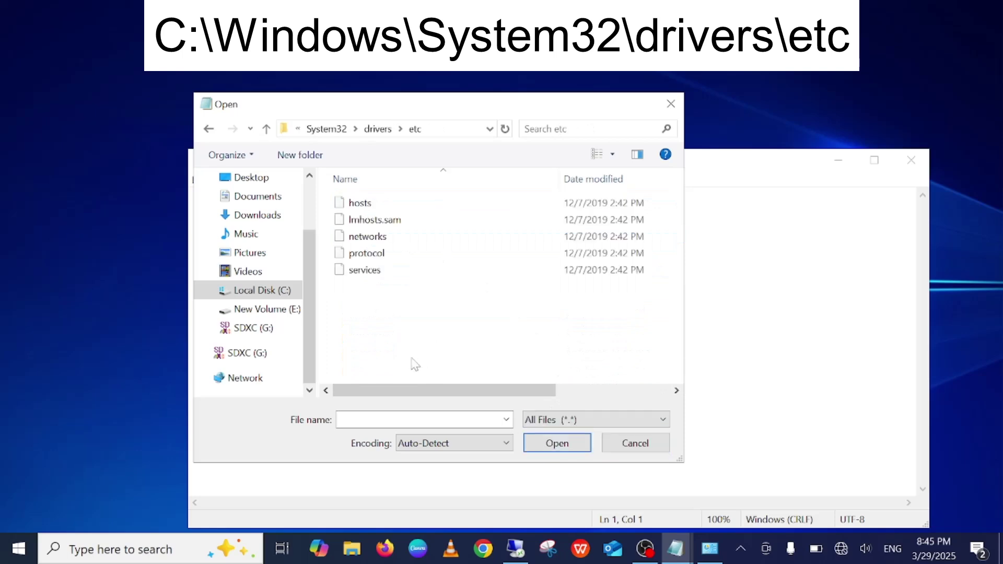
pyautogui.doubleClick(360, 203)
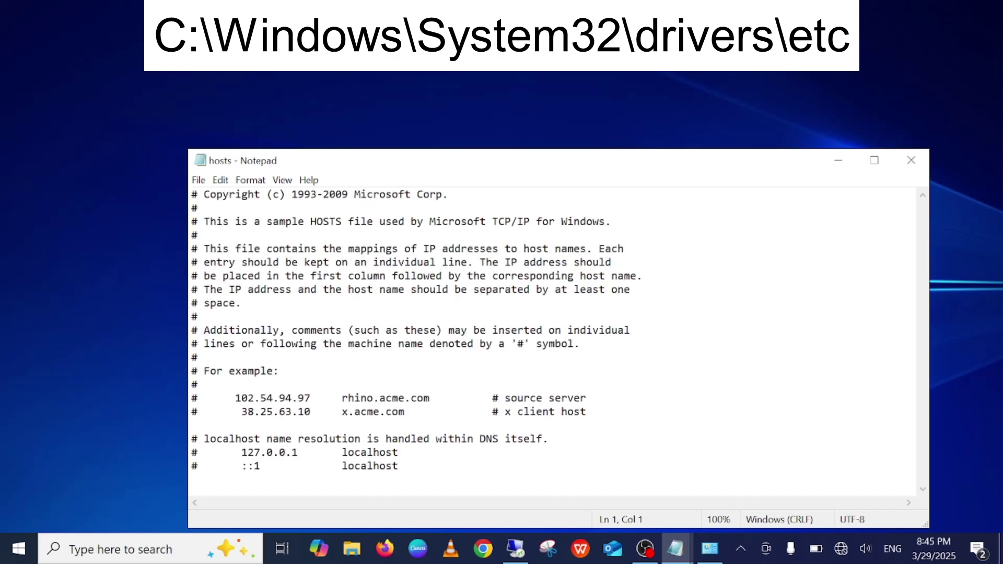
# Step: Maximize the Notepad window, try out a # line below the last localhost entry of the hosts file, and remove it
pyautogui.click(874, 160)
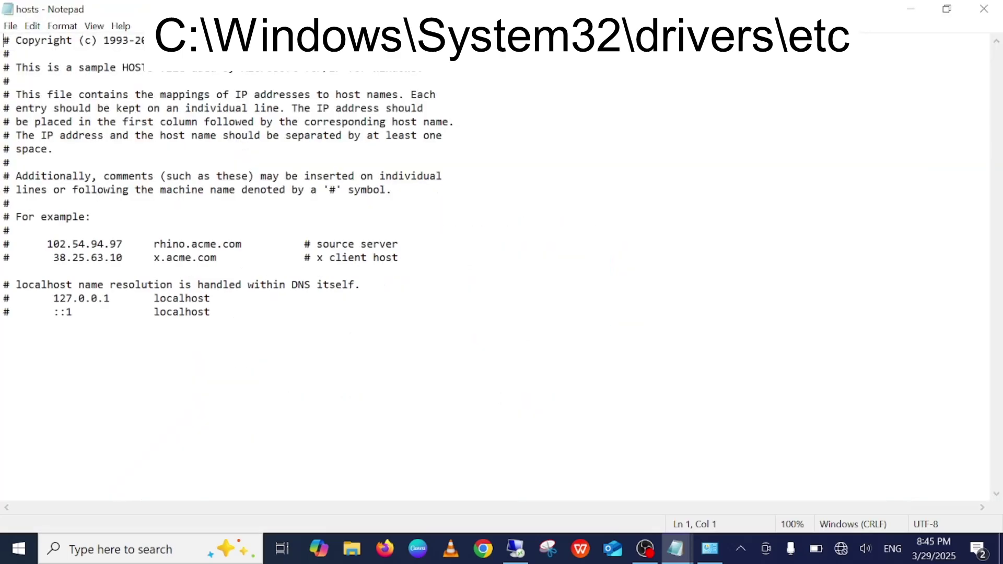
pyautogui.click(211, 312)
pyautogui.press('Return')
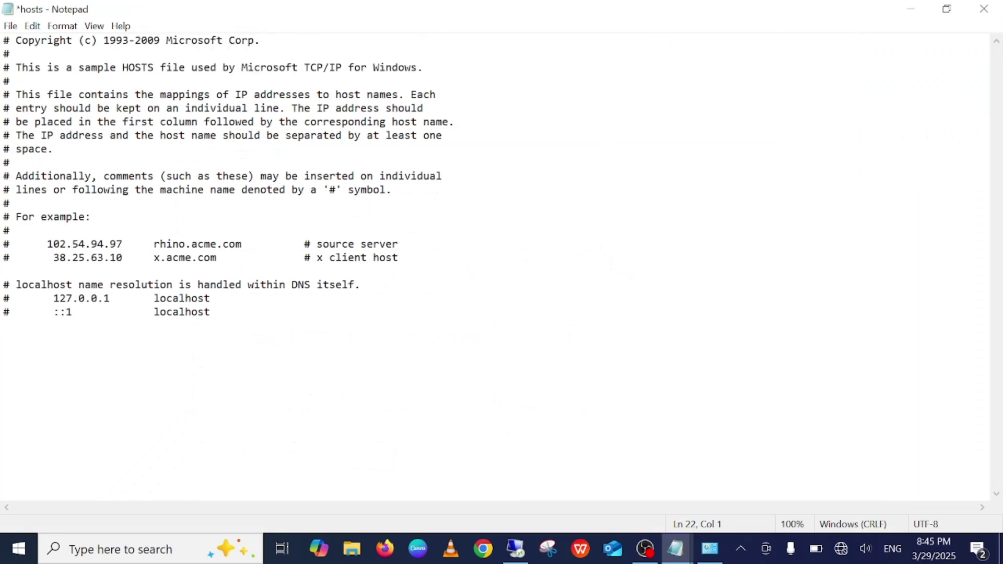
pyautogui.write('#')
pyautogui.press('BackSpace')
pyautogui.press('BackSpace')
# Step: Select the 127.0.0.1 and ::1 localhost lines at the end of the hosts file to review them
pyautogui.hotkey('shift', 'Left')
pyautogui.hotkey('shift', 'Left')
pyautogui.hotkey('shift', 'Left')
pyautogui.hotkey('shift', 'Left')
pyautogui.hotkey('shift', 'Left')
pyautogui.hotkey('shift', 'Left')
pyautogui.hotkey('shift', 'Left')
pyautogui.hotkey('shift', 'Left')
pyautogui.hotkey('shift', 'Left')
pyautogui.hotkey('shift', 'Left')
pyautogui.hotkey('shift', 'Left')
pyautogui.hotkey('shift', 'Left')
pyautogui.hotkey('shift', 'Left')
pyautogui.hotkey('shift', 'Left')
pyautogui.hotkey('shift', 'Left')
pyautogui.hotkey('shift', 'Left')
pyautogui.hotkey('shift', 'Left')
pyautogui.hotkey('shift', 'Left')
pyautogui.hotkey('shift', 'Left')
pyautogui.hotkey('shift', 'Left')
pyautogui.hotkey('shift', 'Up')
pyautogui.hotkey('shift', 'Up')
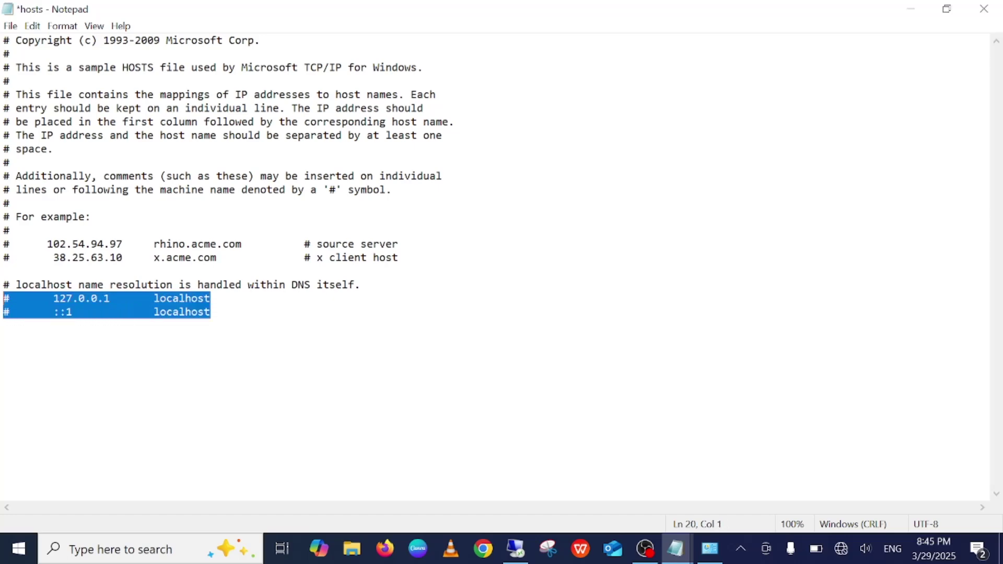
# Step: Check the localhost name resolution comment with its two entries, and the rhino.acme.com and x.acme.com example lines
pyautogui.click(64, 312)
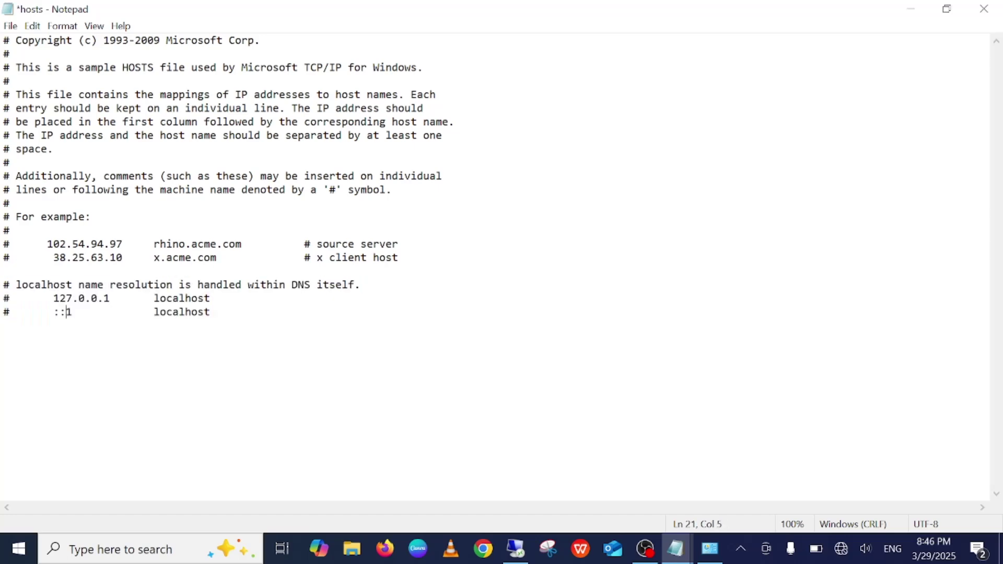
pyautogui.doubleClick(181, 298)
pyautogui.moveTo(54, 312); pyautogui.dragTo(3, 312)
pyautogui.click(212, 312)
pyautogui.hotkey('shift', 'Up')
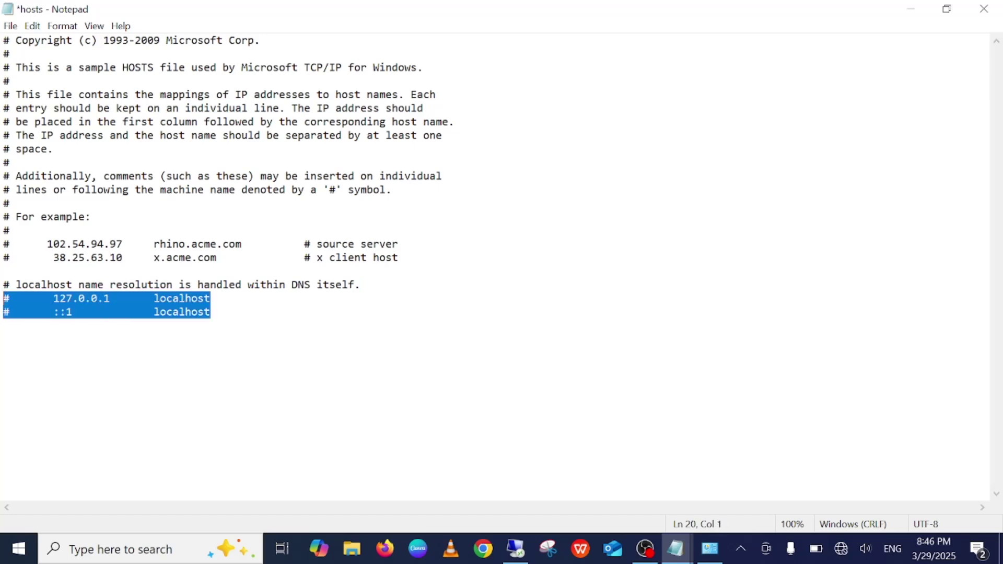
pyautogui.hotkey('shift', 'Up')
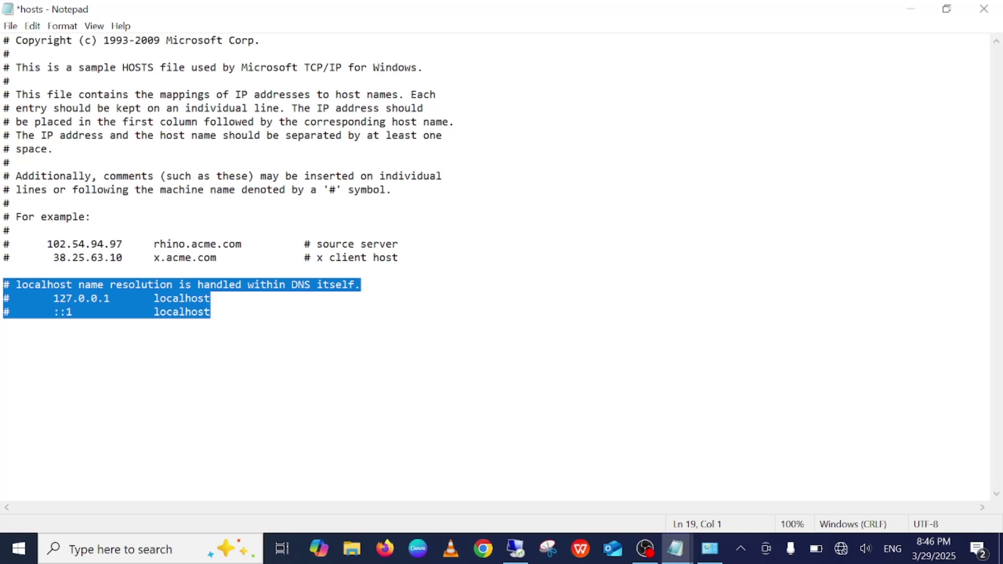
pyautogui.moveTo(47, 243); pyautogui.dragTo(9, 230)
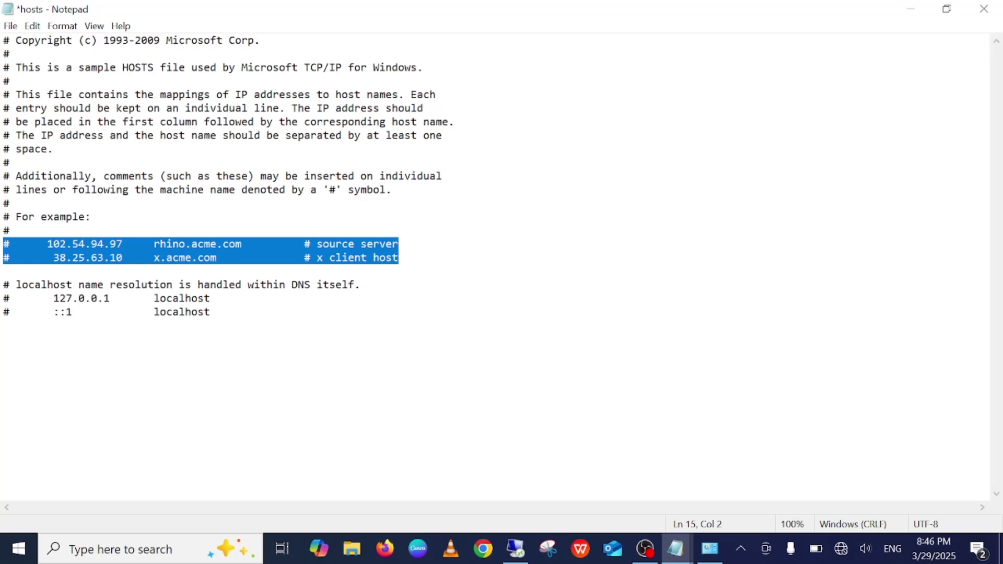
# Step: Save the hosts file and close Notepad
pyautogui.click(11, 27)
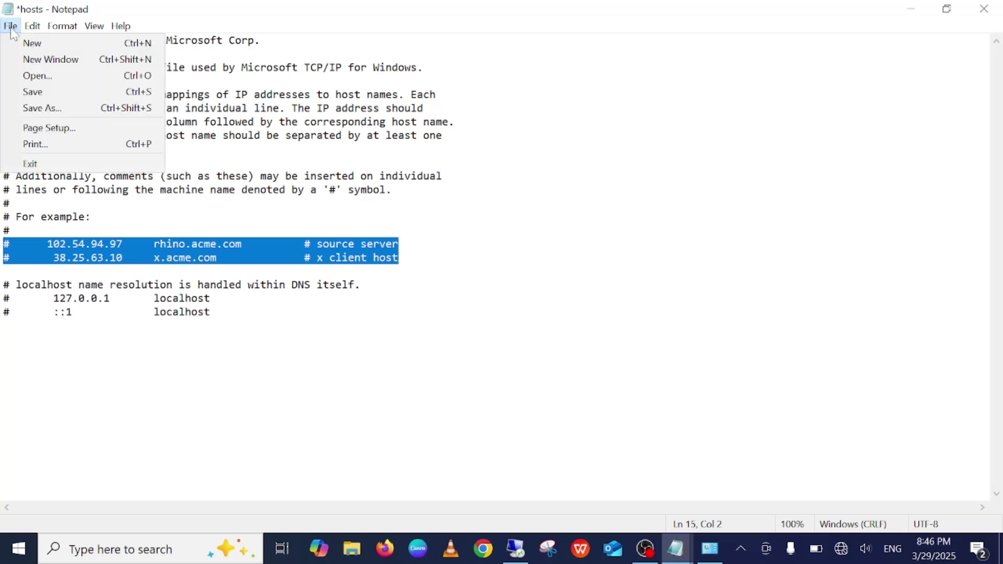
pyautogui.click(33, 92)
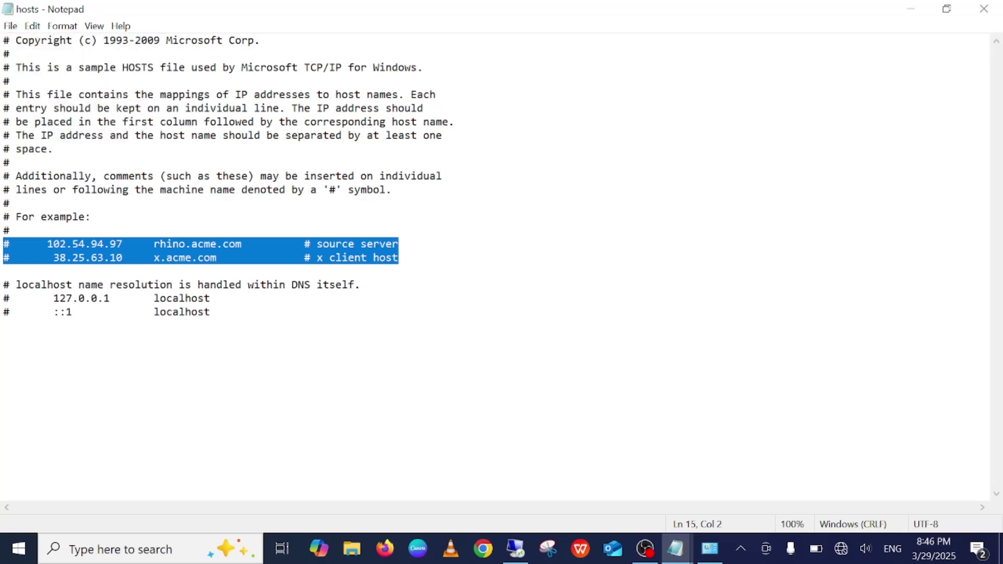
pyautogui.click(985, 10)
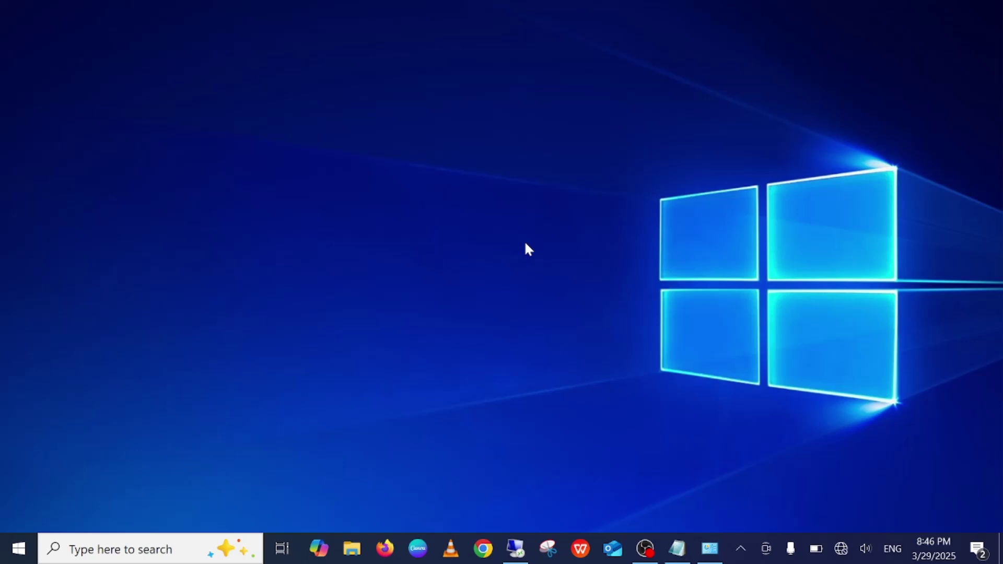